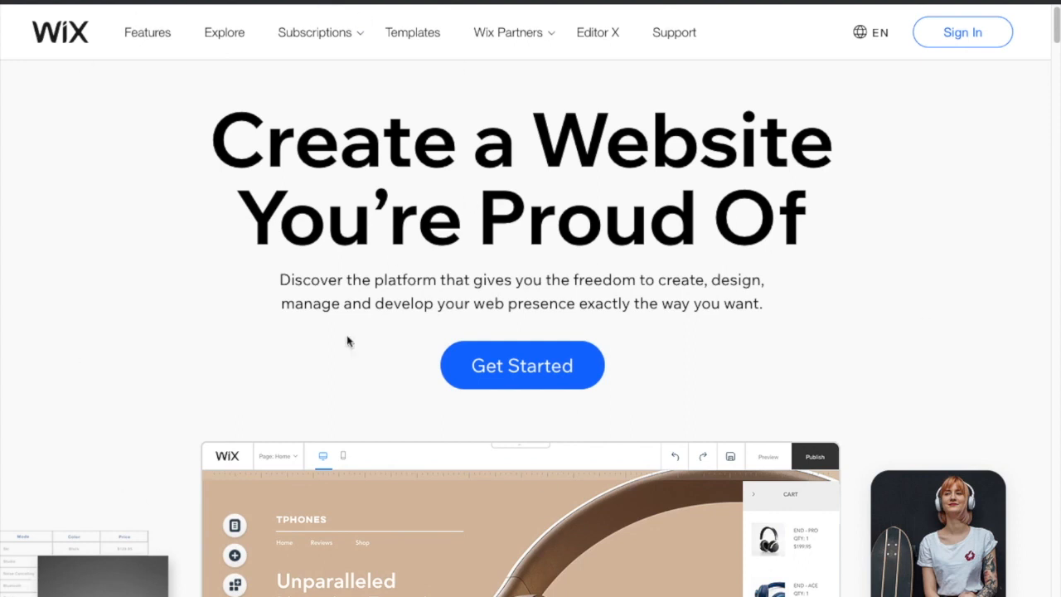
Step: Use Get Started on the Wix homepage to reach the Log In page
{"action": "left_click", "coordinate": [516, 373]}
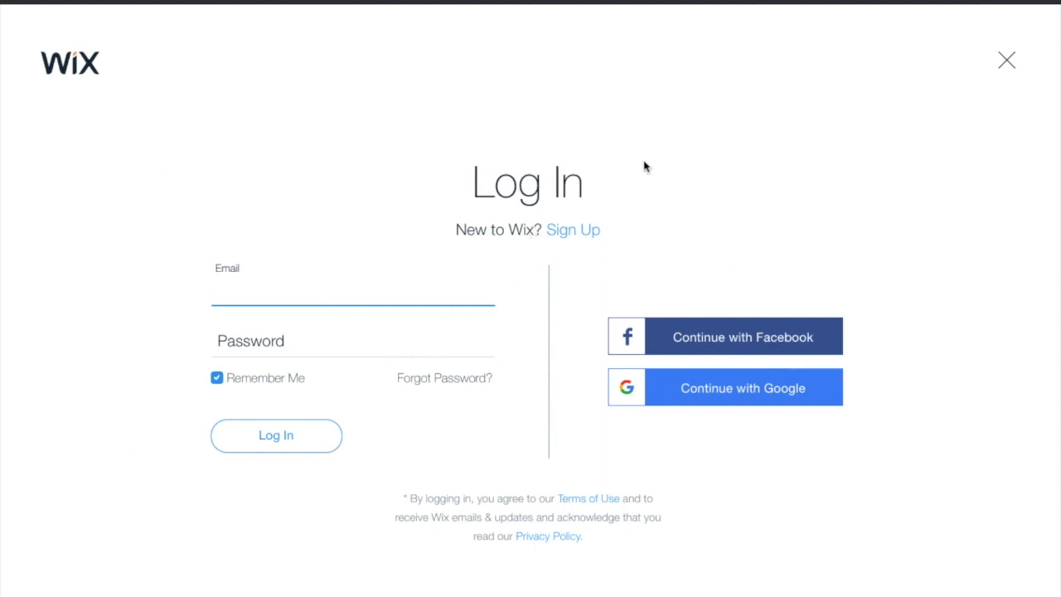
Step: Switch to Sign Up and enter the account email in both email fields, fixing the domain
{"action": "left_click", "coordinate": [591, 232]}
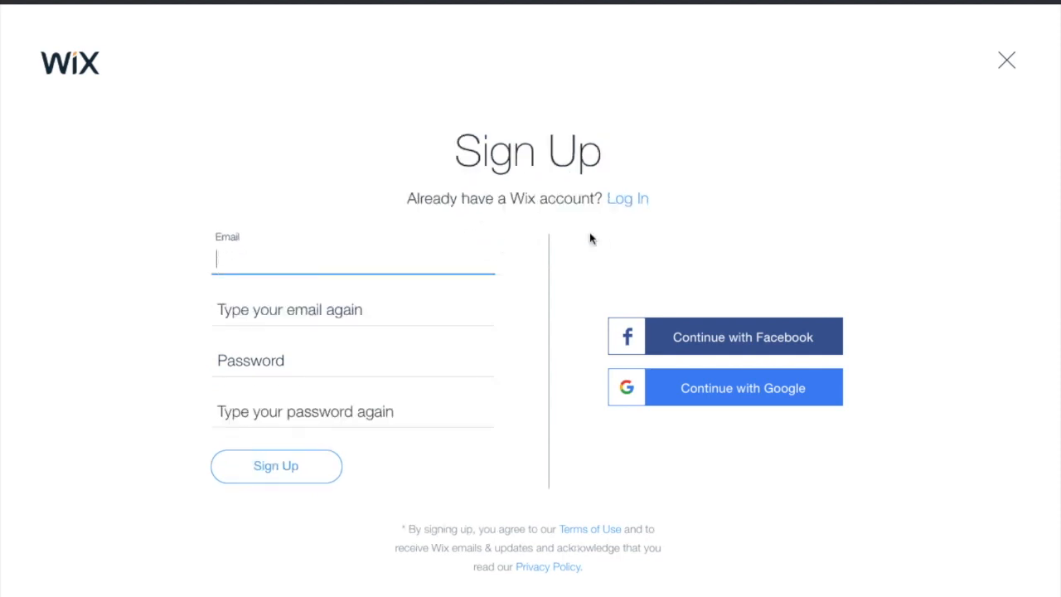
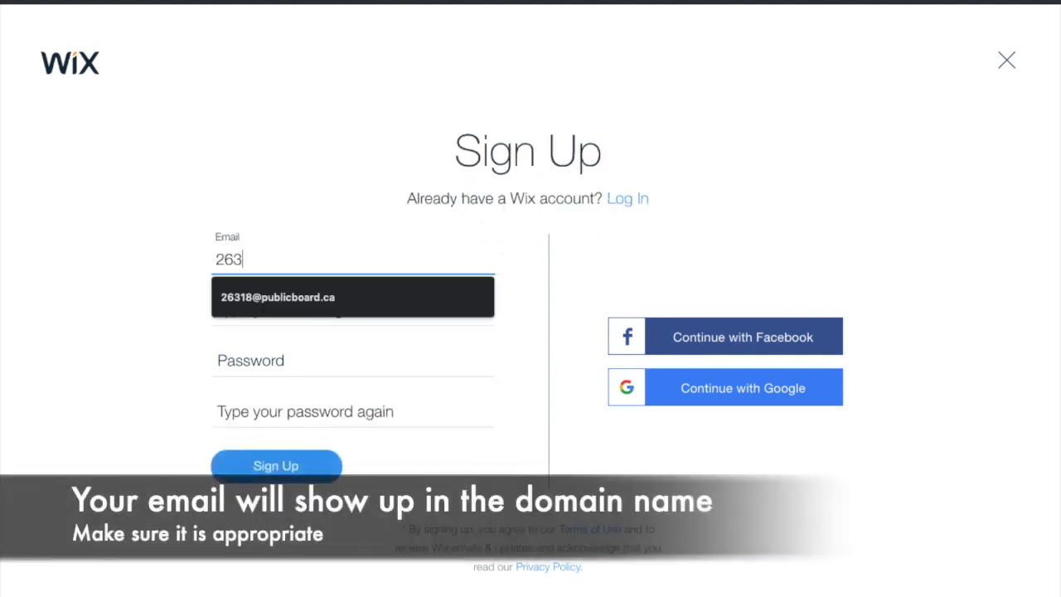
{"action": "left_click", "coordinate": [237, 303]}
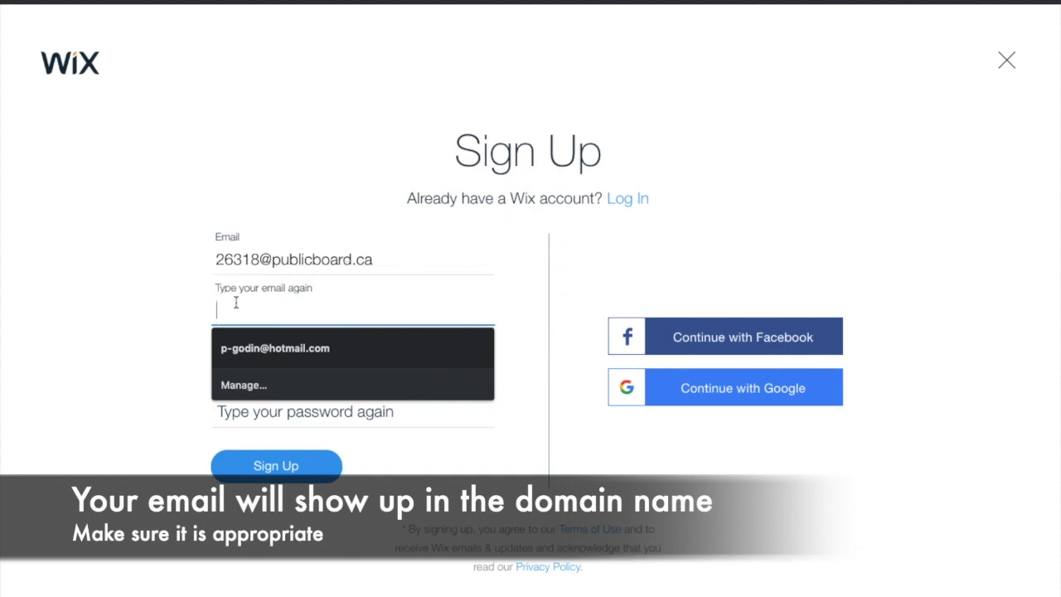
{"action": "left_click_drag", "start_coordinate": [373, 312], "coordinate": [272, 311]}
{"action": "type", "text": "publicboard.ca"}
Step: Enter the account password twice and submit the sign-up form
{"action": "left_click", "coordinate": [291, 357]}
{"action": "type", "text": "•••••••••"}
{"action": "key", "text": "Tab"}
{"action": "type", "text": "••••••••••"}
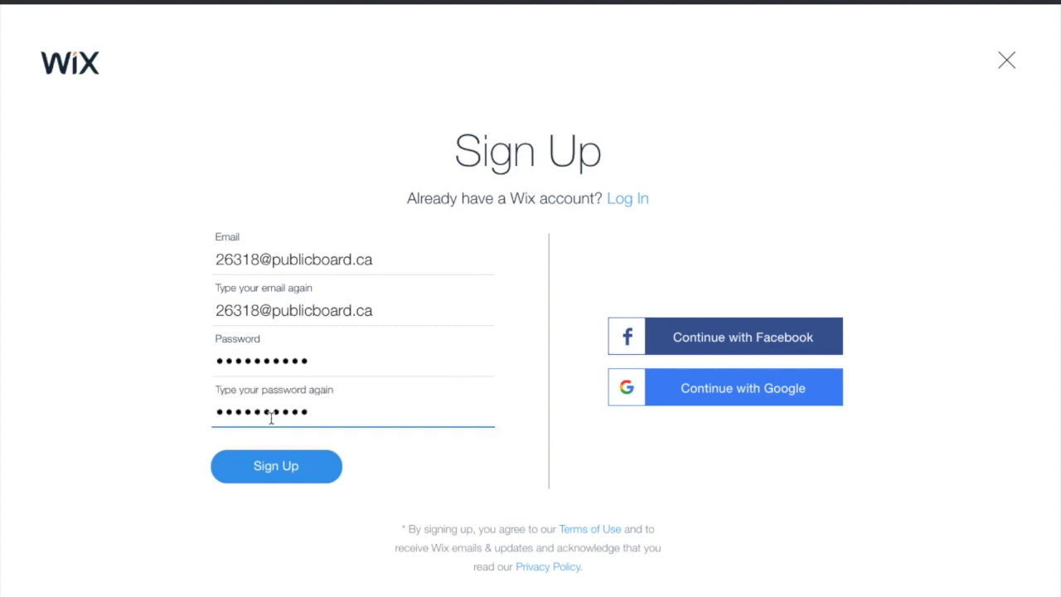
{"action": "key", "text": "Return"}
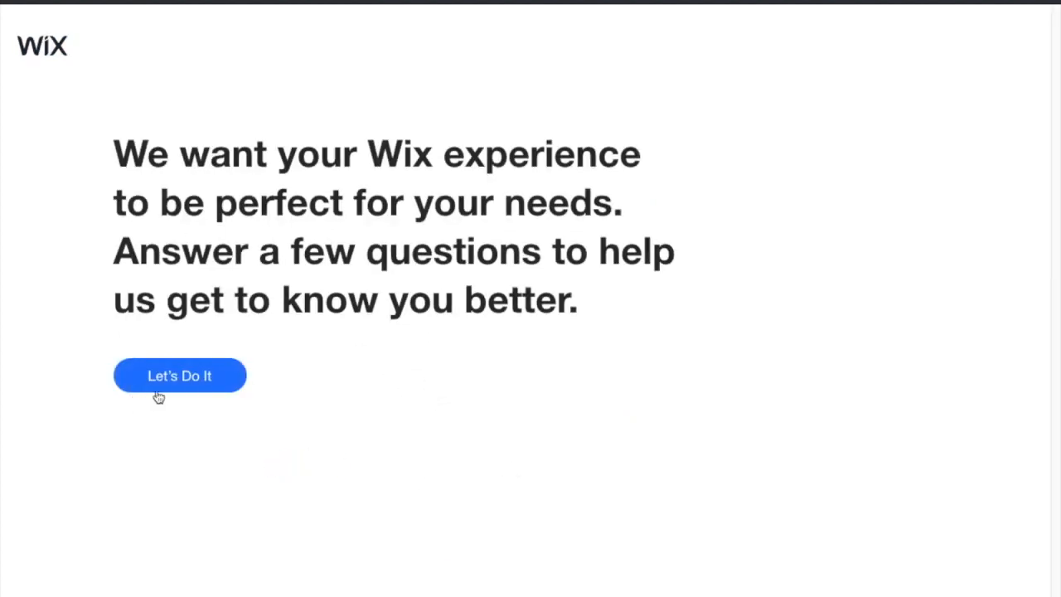
Step: Answer onboarding with Myself, first website and Portfolio & CV, then choose a template
{"action": "left_click", "coordinate": [169, 383]}
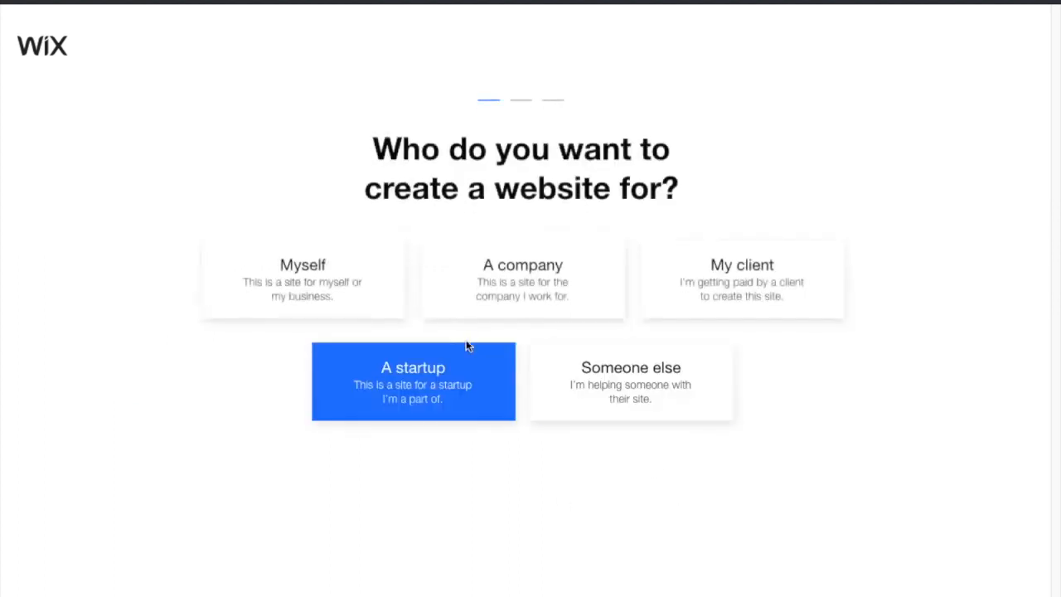
{"action": "left_click", "coordinate": [337, 296]}
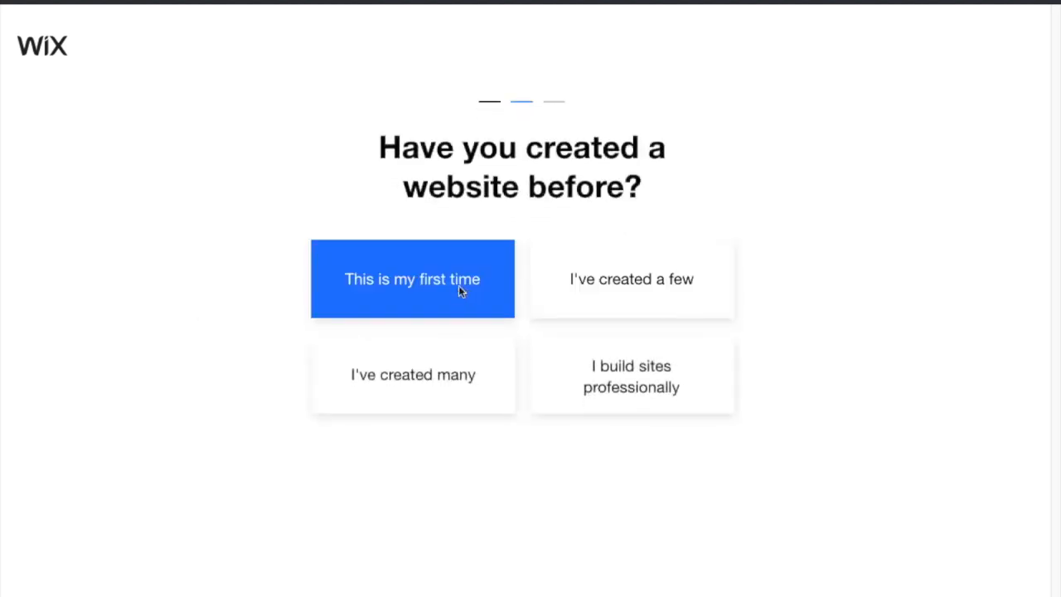
{"action": "left_click", "coordinate": [398, 290]}
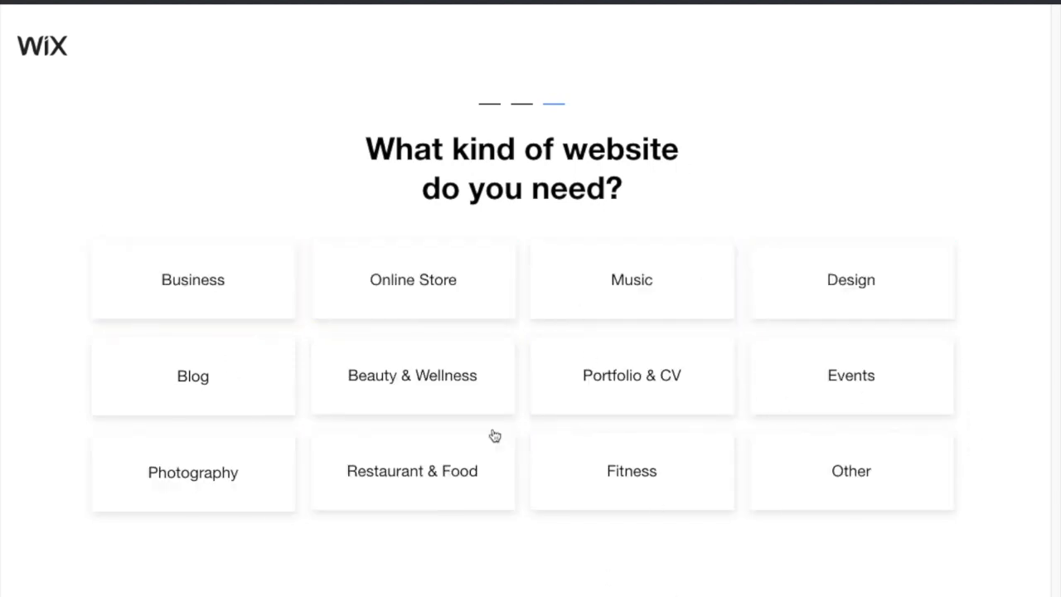
{"action": "left_click", "coordinate": [602, 374]}
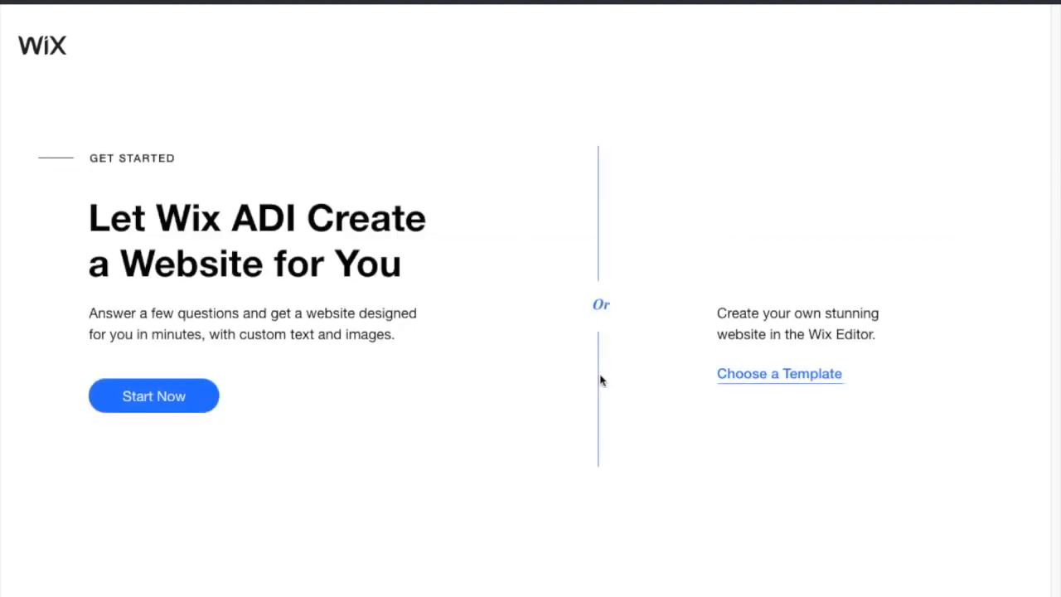
{"action": "left_click", "coordinate": [769, 374]}
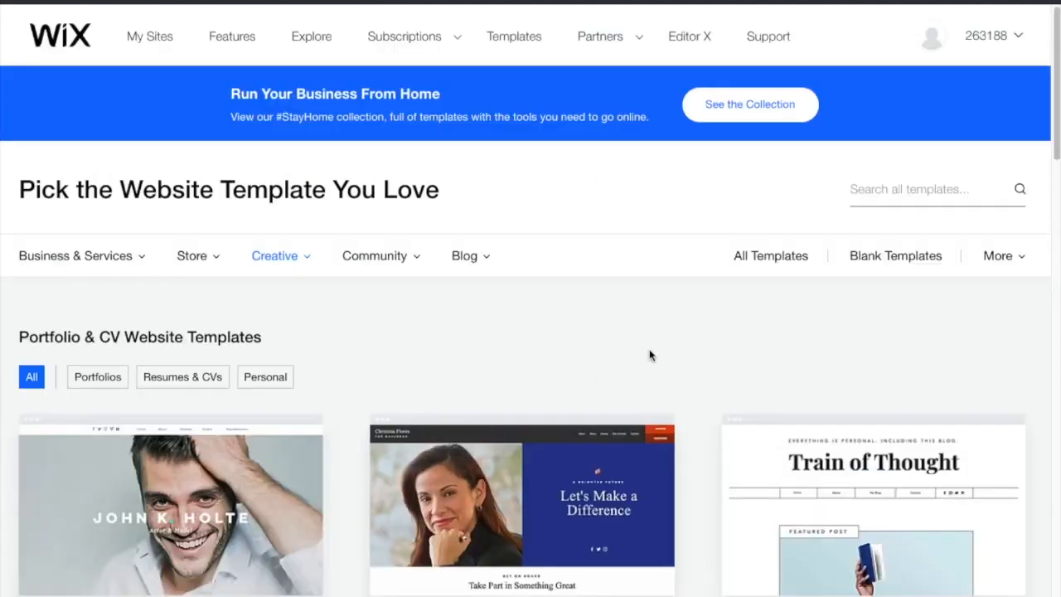
Step: Filter templates to Portfolios and preview the Illustrator Portfolio template
{"action": "scroll", "coordinate": [481, 373], "scroll_direction": "down", "scroll_amount": 3}
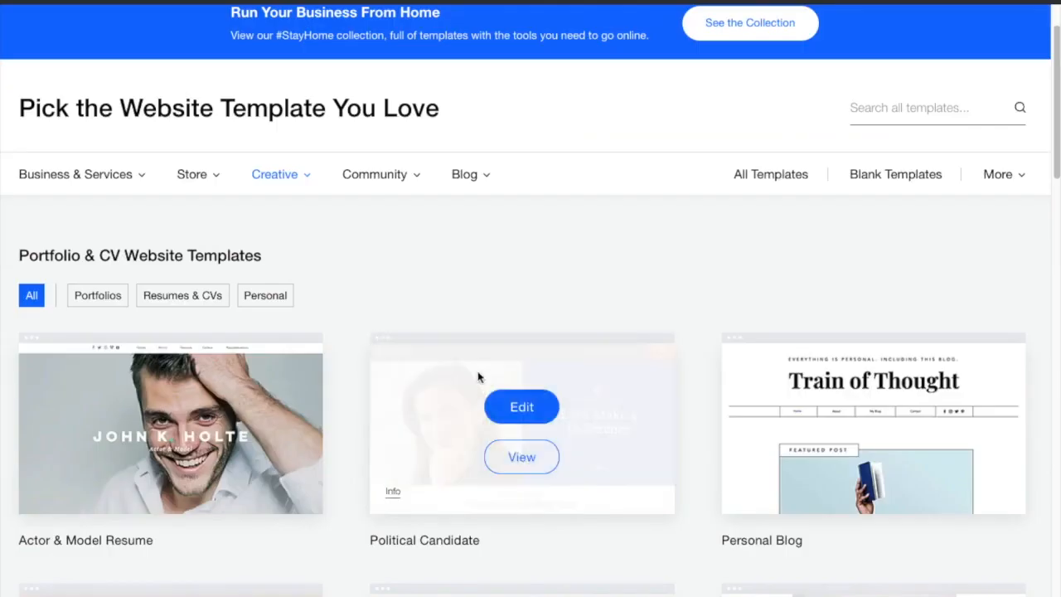
{"action": "scroll", "coordinate": [486, 399], "scroll_direction": "down", "scroll_amount": 11}
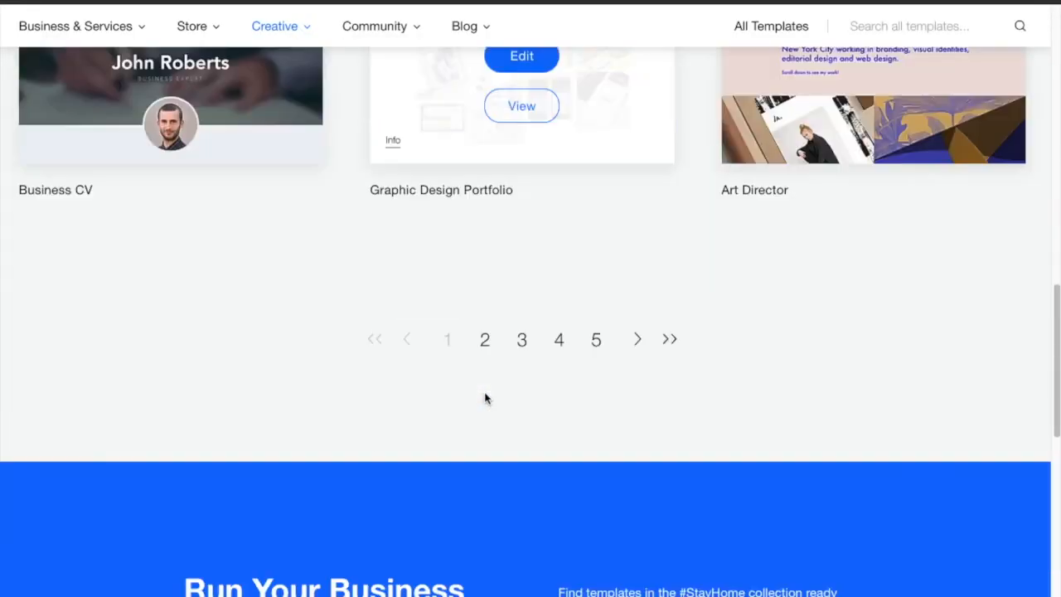
{"action": "scroll", "coordinate": [486, 399], "scroll_direction": "up", "scroll_amount": 4}
{"action": "scroll", "coordinate": [373, 439], "scroll_direction": "up", "scroll_amount": 10}
{"action": "left_click", "coordinate": [98, 377]}
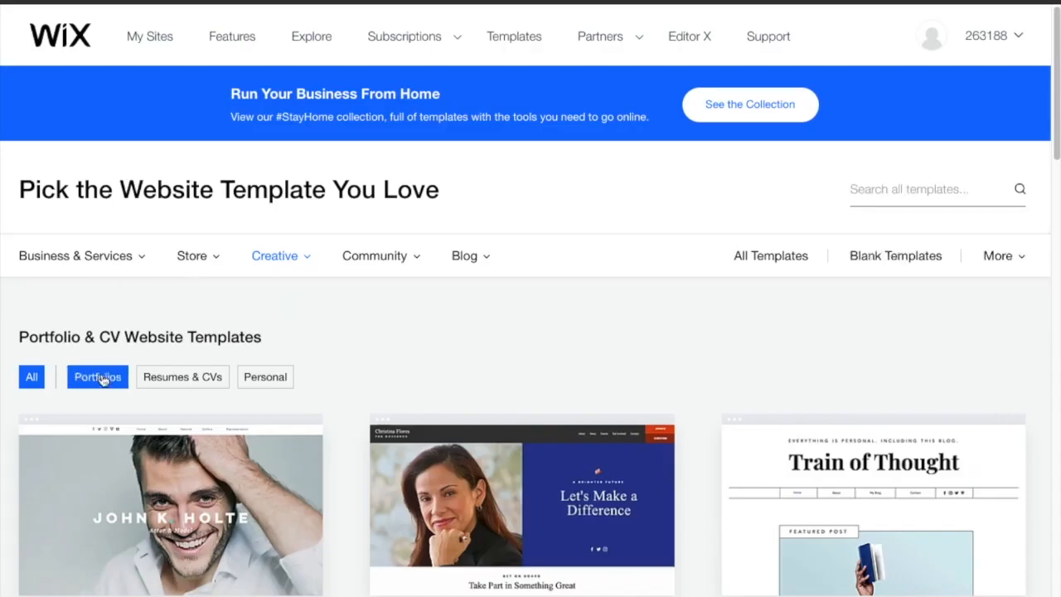
{"action": "scroll", "coordinate": [670, 352], "scroll_direction": "down", "scroll_amount": 8}
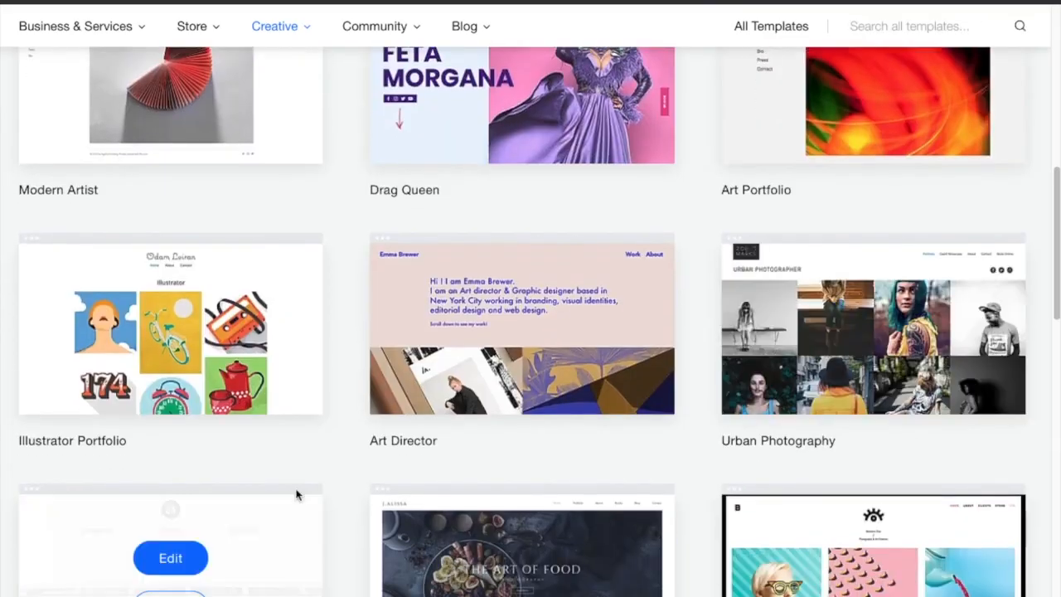
{"action": "left_click", "coordinate": [171, 358]}
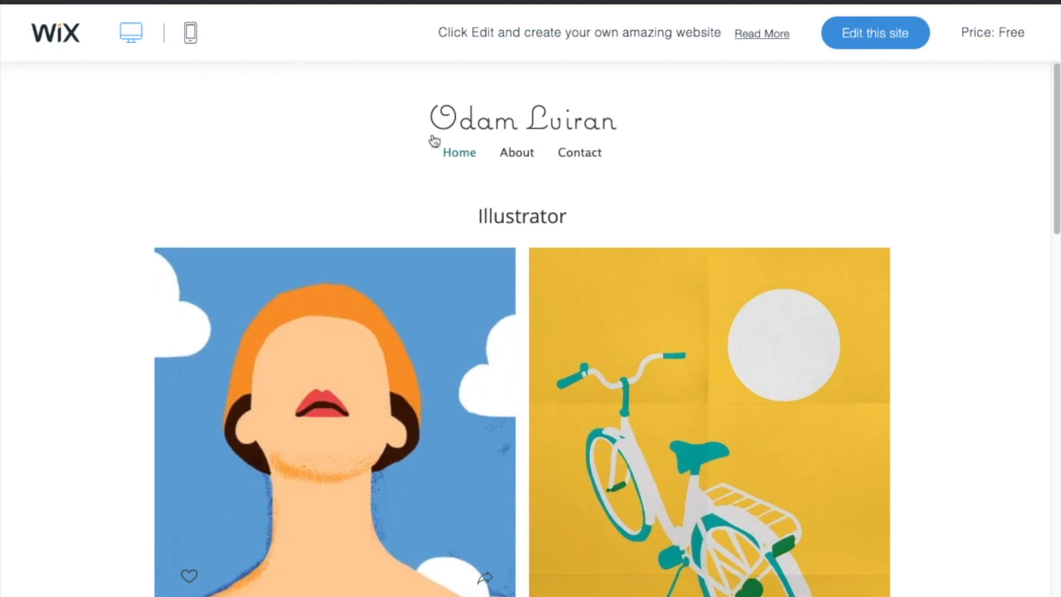
Step: Scroll through the Illustrator Portfolio preview, then open it with Edit this site
{"action": "scroll", "coordinate": [573, 241], "scroll_direction": "down", "scroll_amount": 10}
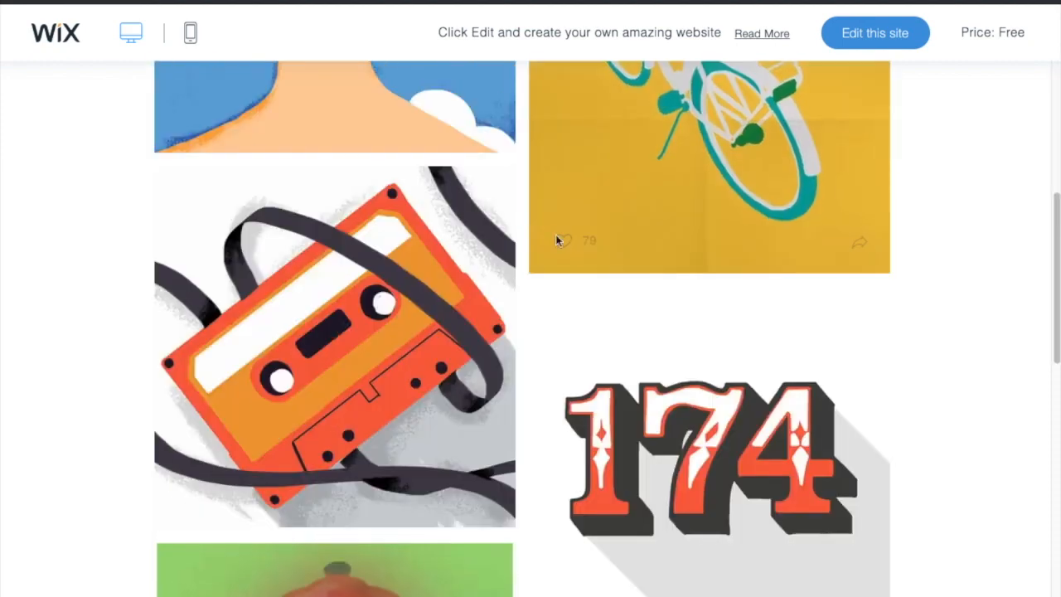
{"action": "scroll", "coordinate": [516, 331], "scroll_direction": "up", "scroll_amount": 10}
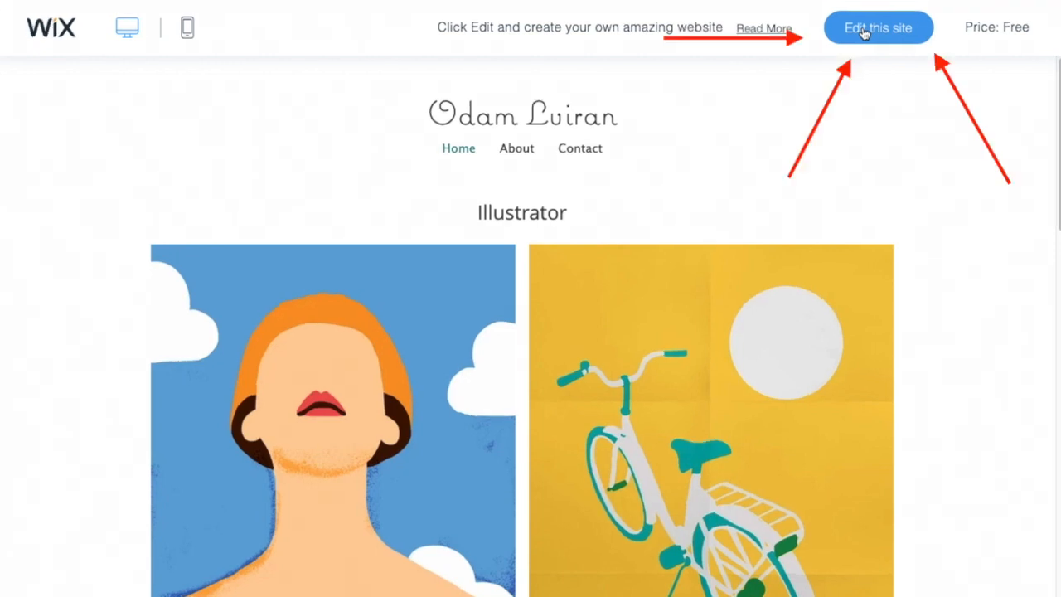
{"action": "left_click", "coordinate": [865, 32]}
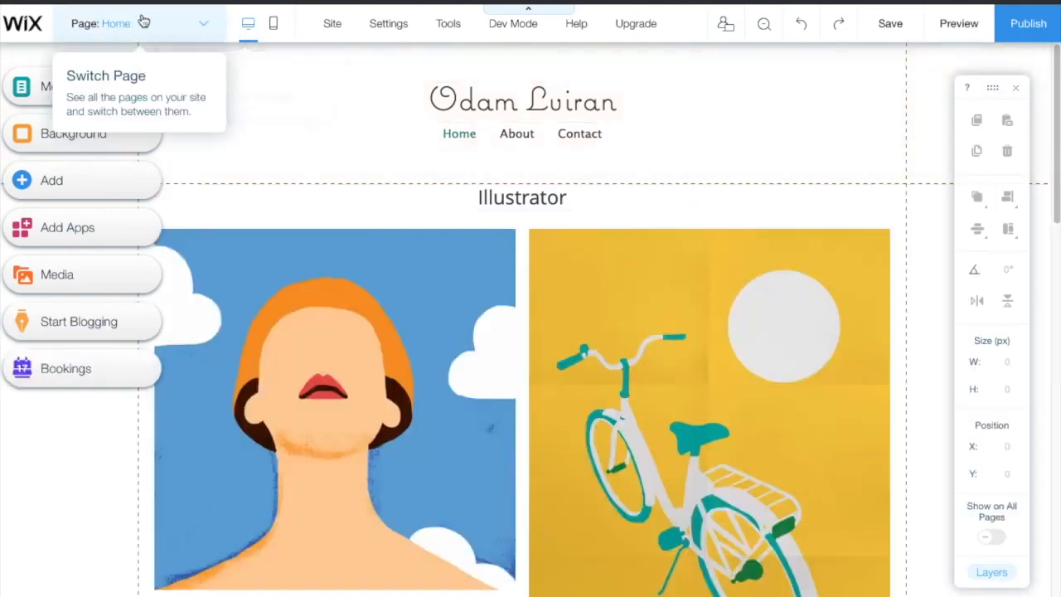
{"action": "left_click", "coordinate": [206, 28]}
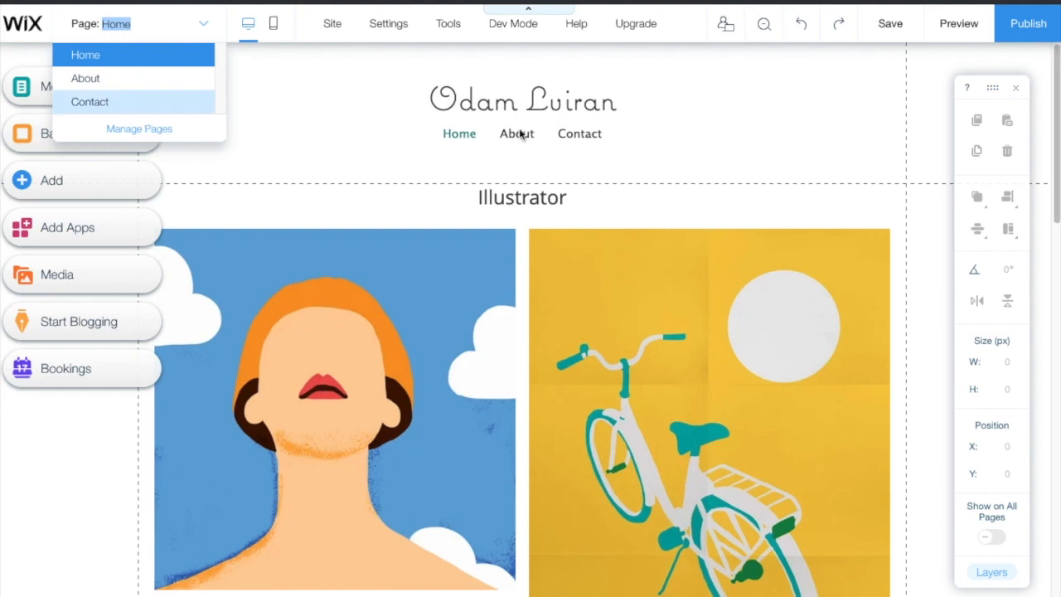
{"action": "left_click", "coordinate": [373, 121]}
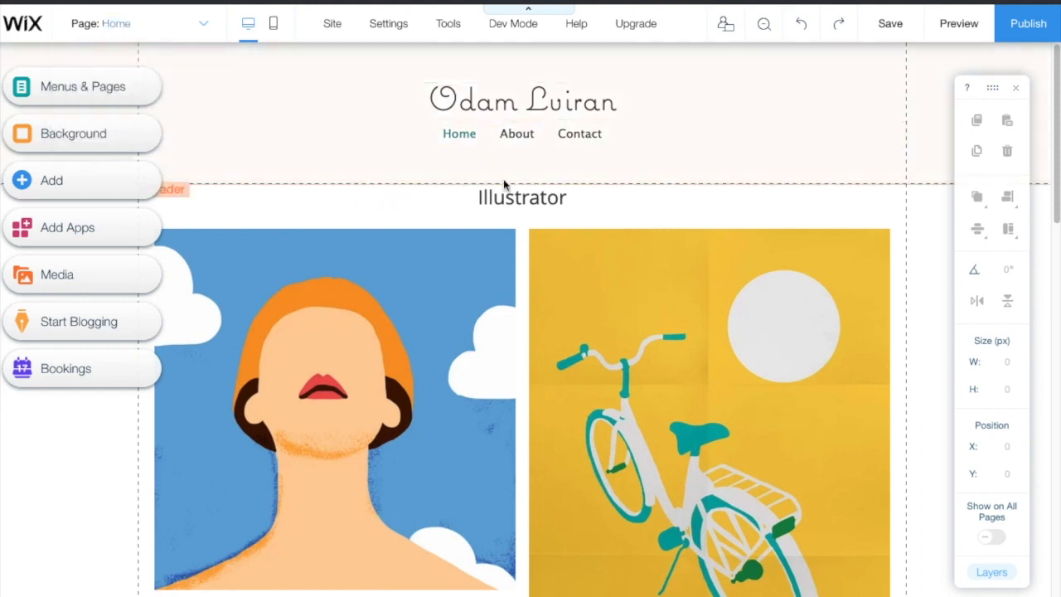
{"action": "double_click", "coordinate": [535, 137]}
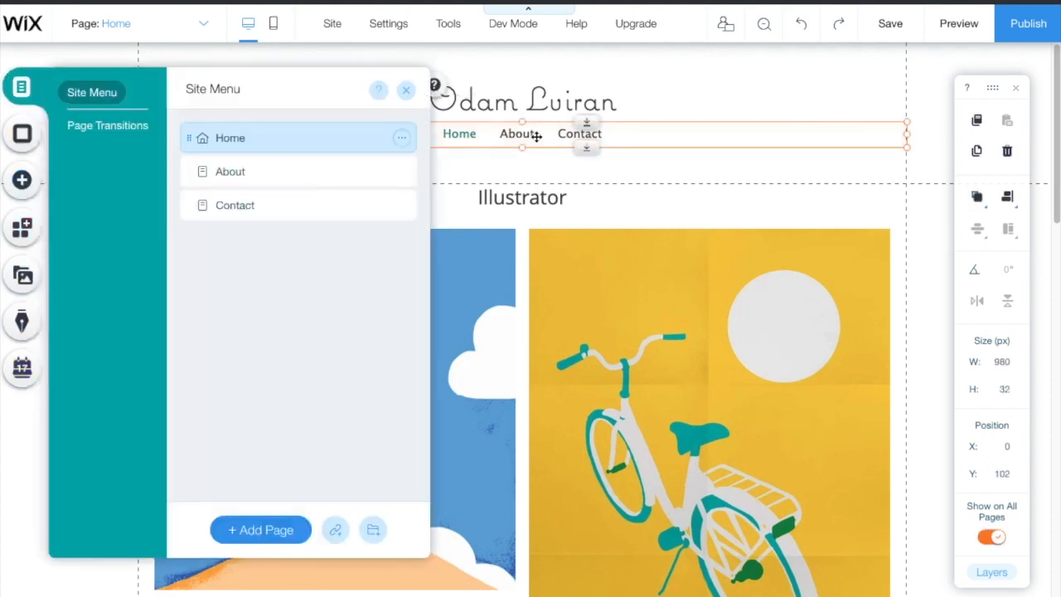
{"action": "left_click", "coordinate": [536, 136]}
{"action": "left_click", "coordinate": [613, 115]}
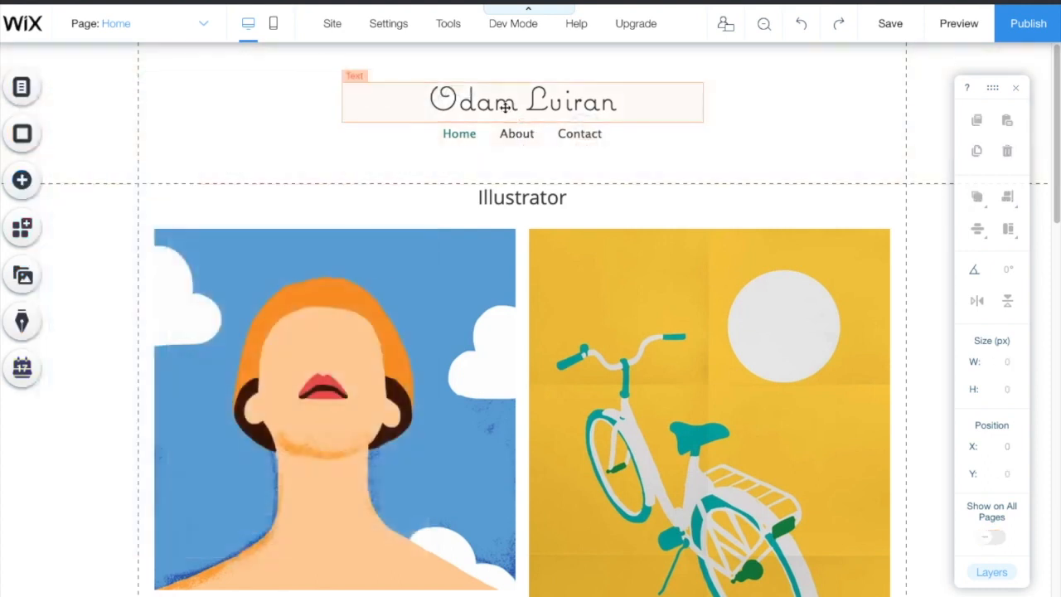
Step: Change the site title to 'Miss. Godin' and give it the Heading 4 text theme
{"action": "double_click", "coordinate": [603, 108]}
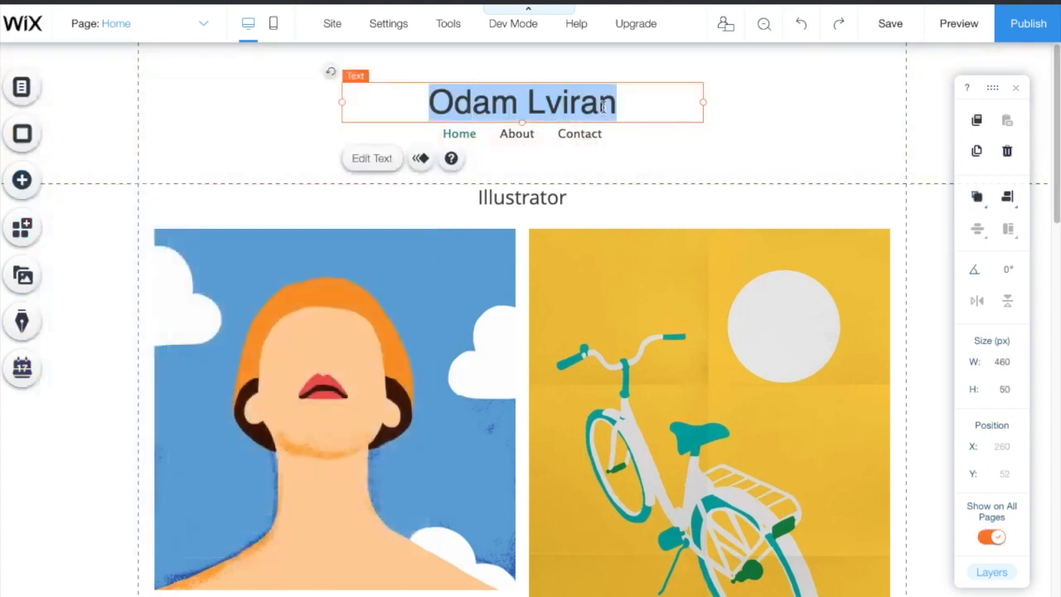
{"action": "type", "text": "Miss. Godin"}
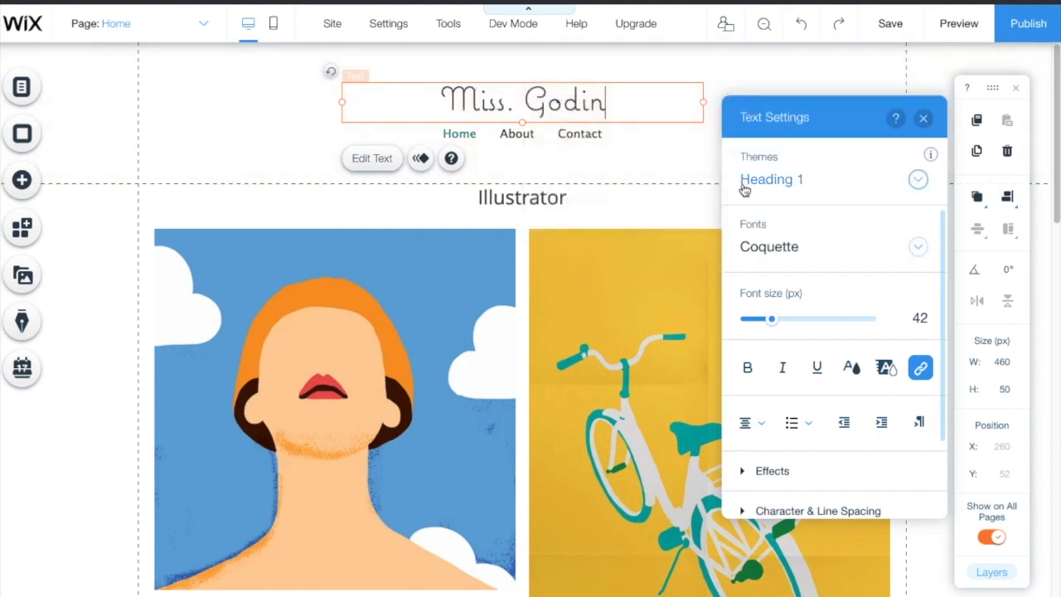
{"action": "left_click", "coordinate": [919, 181]}
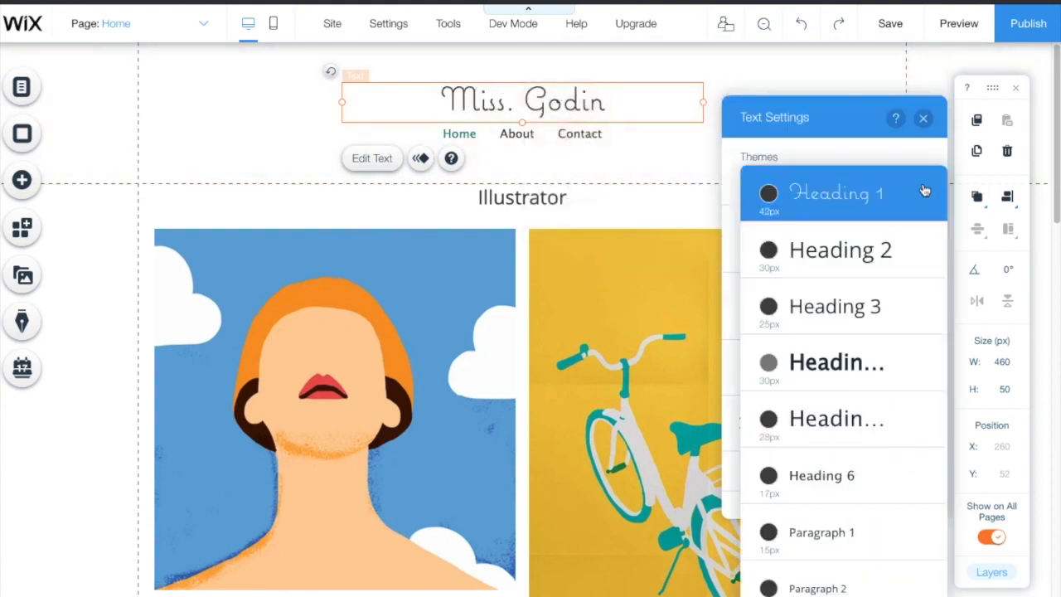
{"action": "left_click", "coordinate": [832, 362]}
{"action": "left_click", "coordinate": [918, 179]}
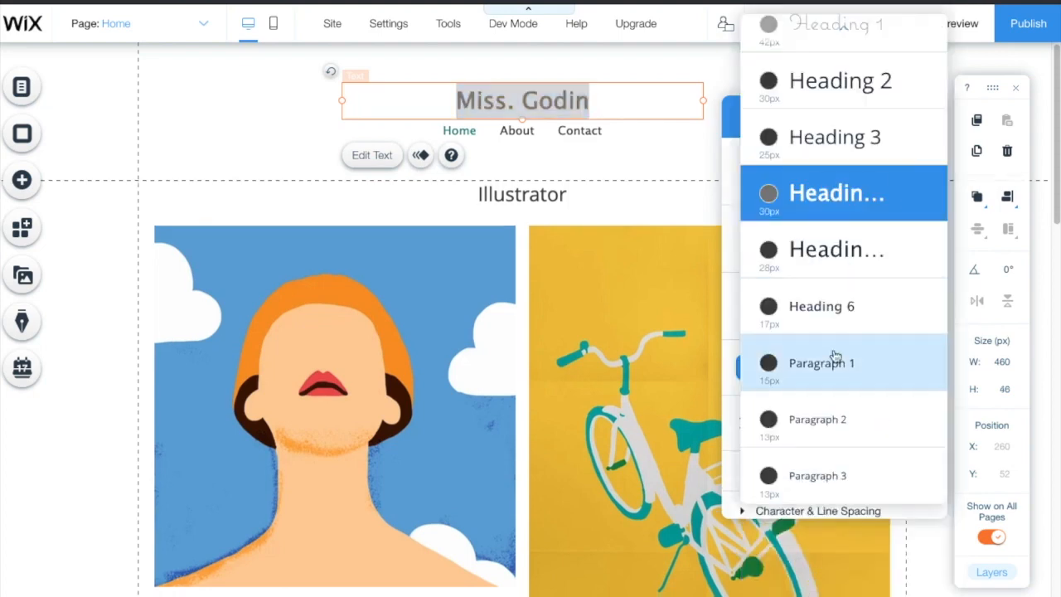
{"action": "left_click", "coordinate": [820, 325]}
{"action": "left_click", "coordinate": [918, 181]}
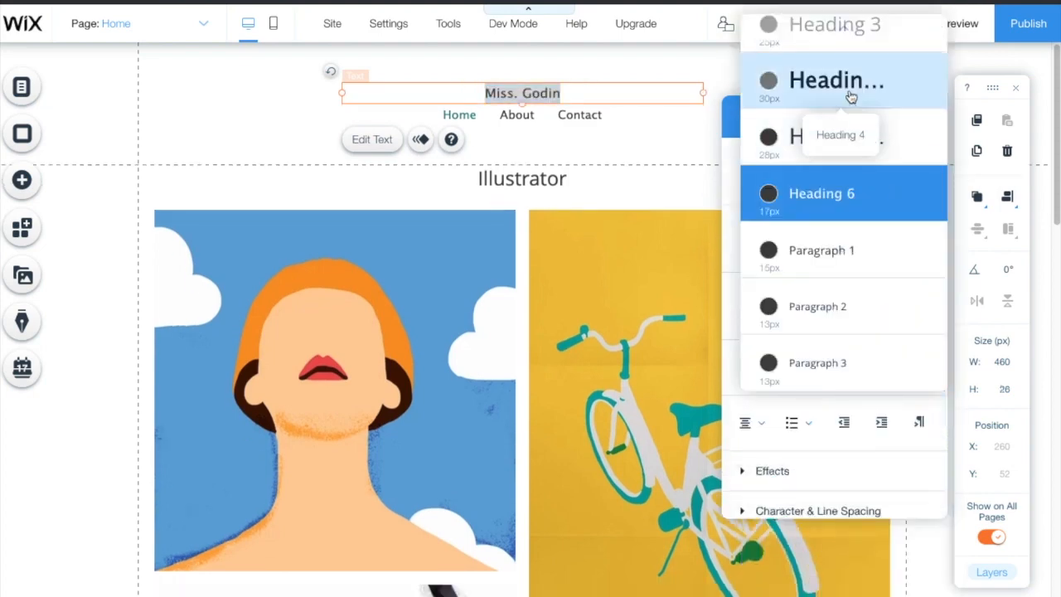
{"action": "left_click", "coordinate": [850, 94]}
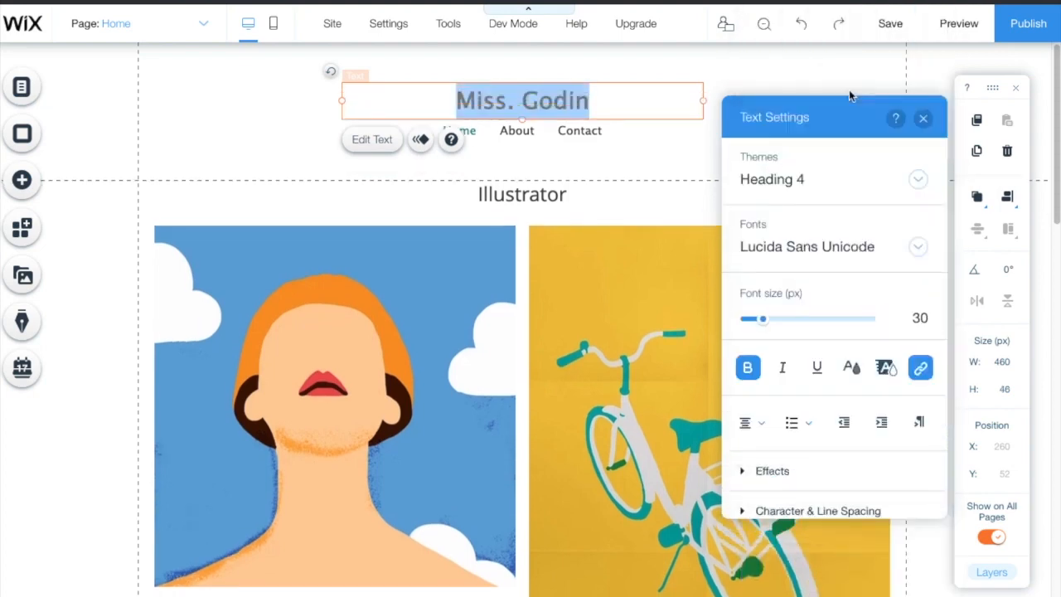
Step: Set the title font to Roboto Bold
{"action": "left_click", "coordinate": [918, 247]}
{"action": "scroll", "coordinate": [812, 364], "scroll_direction": "down", "scroll_amount": 10}
{"action": "scroll", "coordinate": [813, 398], "scroll_direction": "down", "scroll_amount": 3}
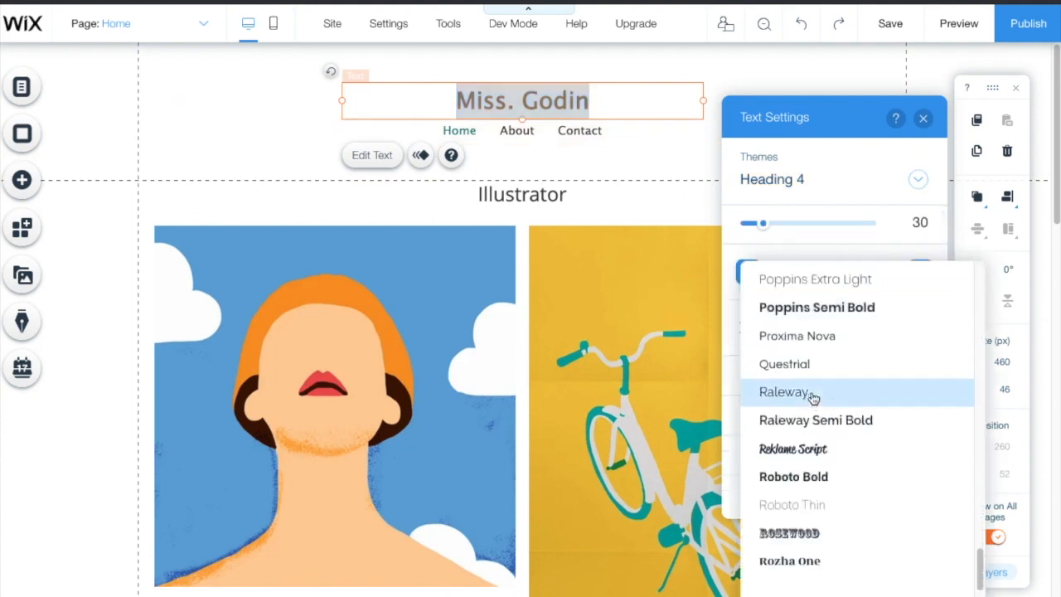
{"action": "left_click", "coordinate": [799, 491]}
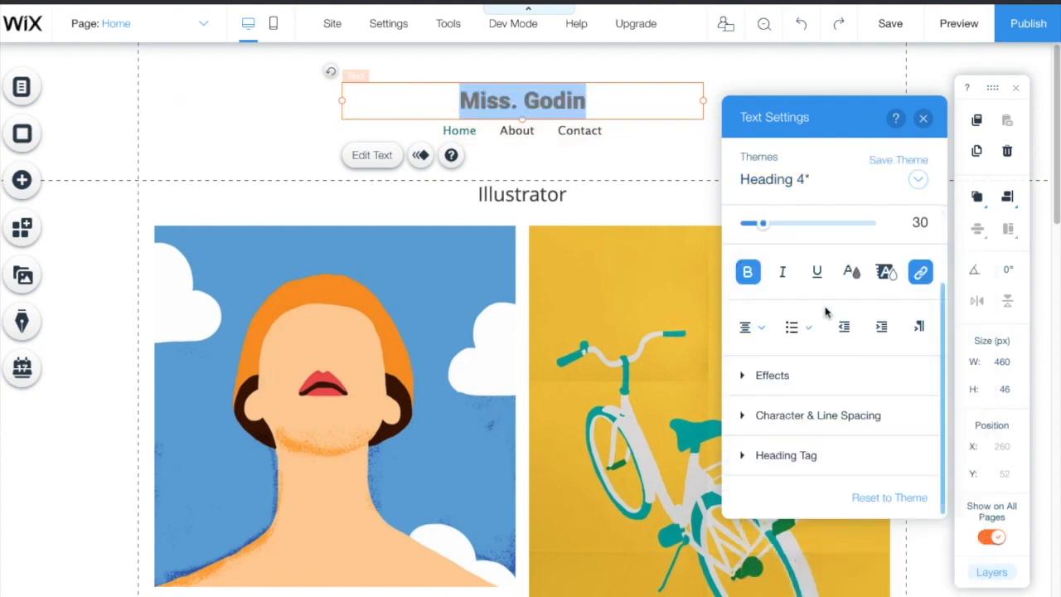
Step: Apply the shadow text effect preset B to the title and close Text Settings
{"action": "left_click", "coordinate": [749, 374]}
{"action": "scroll", "coordinate": [829, 398], "scroll_direction": "down", "scroll_amount": 2}
{"action": "left_click", "coordinate": [910, 368]}
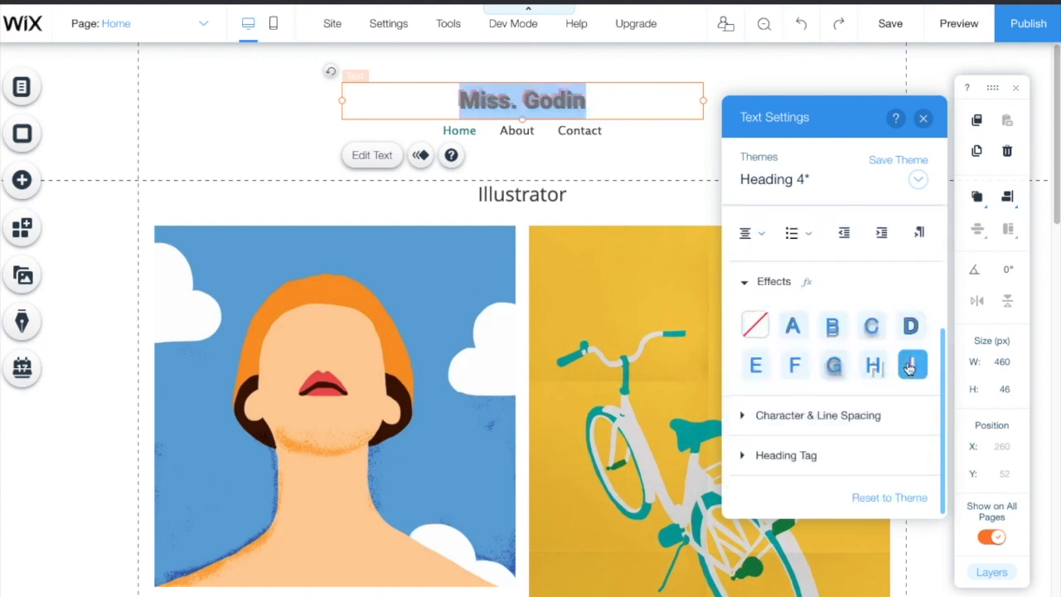
{"action": "left_click", "coordinate": [834, 366]}
{"action": "left_click", "coordinate": [844, 339]}
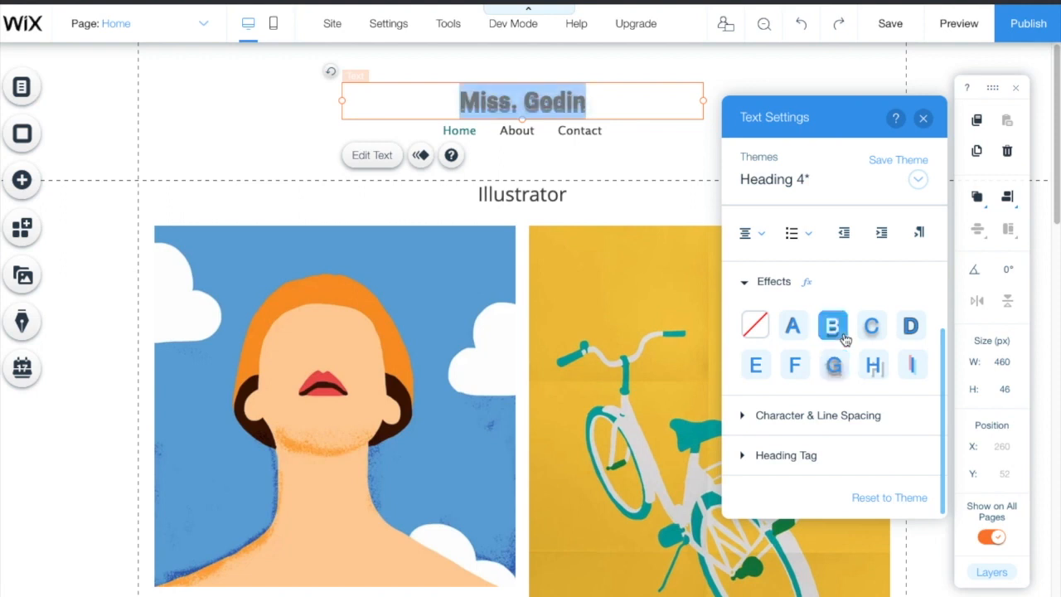
{"action": "left_click", "coordinate": [923, 119]}
{"action": "left_click", "coordinate": [499, 130]}
{"action": "double_click", "coordinate": [508, 131]}
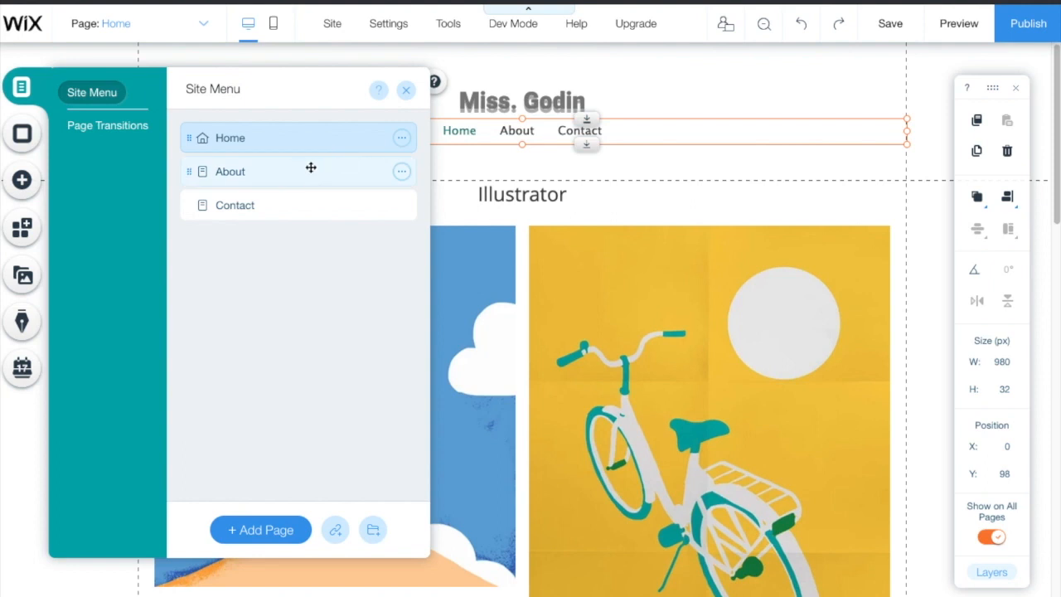
Step: Delete the About and Contact pages, confirming each deletion
{"action": "left_click", "coordinate": [262, 173]}
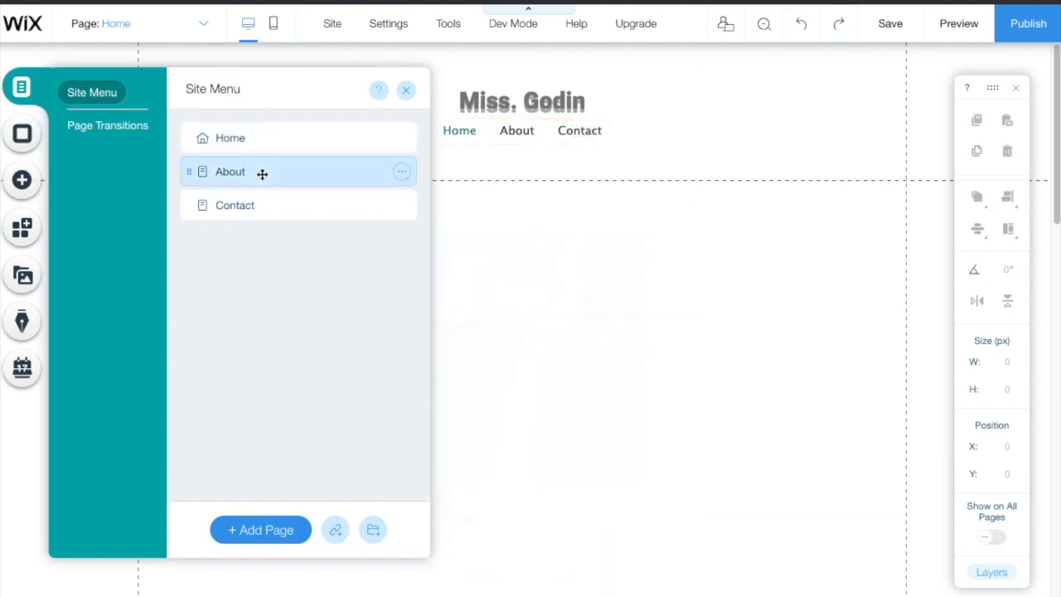
{"action": "left_click", "coordinate": [401, 172]}
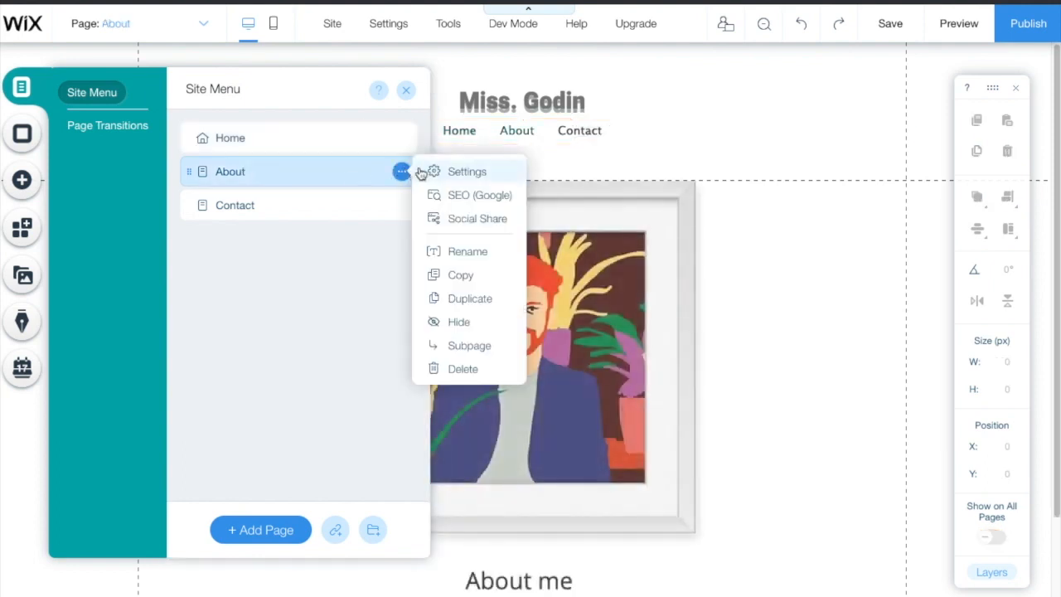
{"action": "left_click", "coordinate": [424, 171]}
{"action": "left_click", "coordinate": [463, 370]}
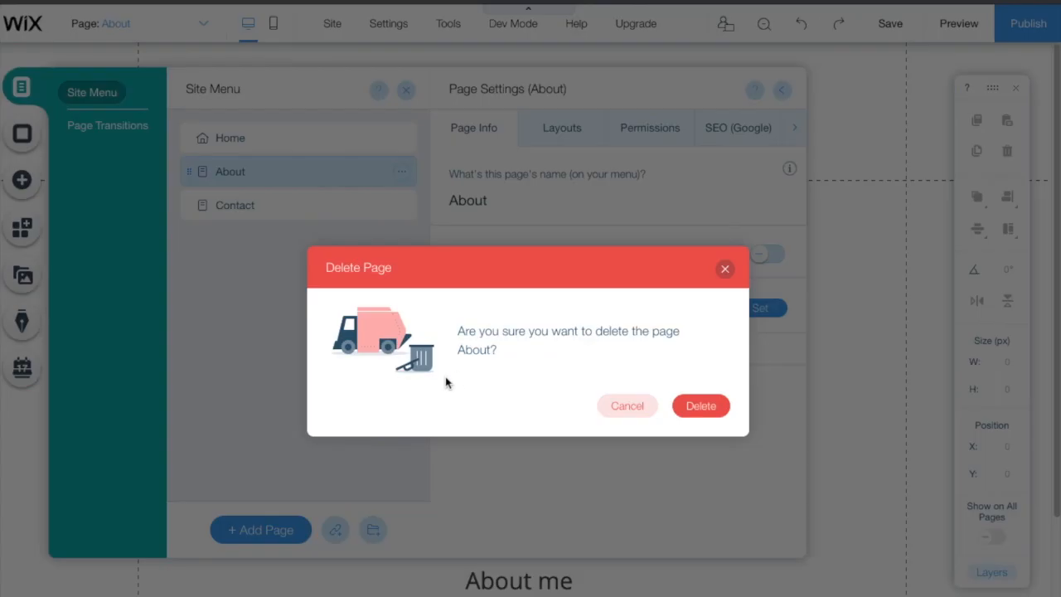
{"action": "left_click", "coordinate": [700, 405]}
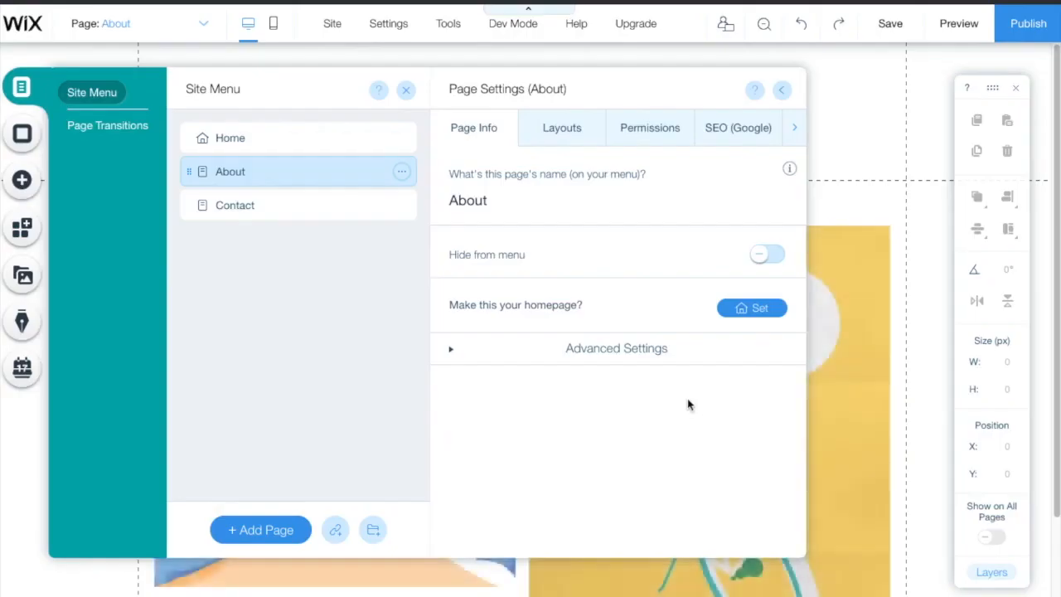
{"action": "left_click", "coordinate": [402, 172]}
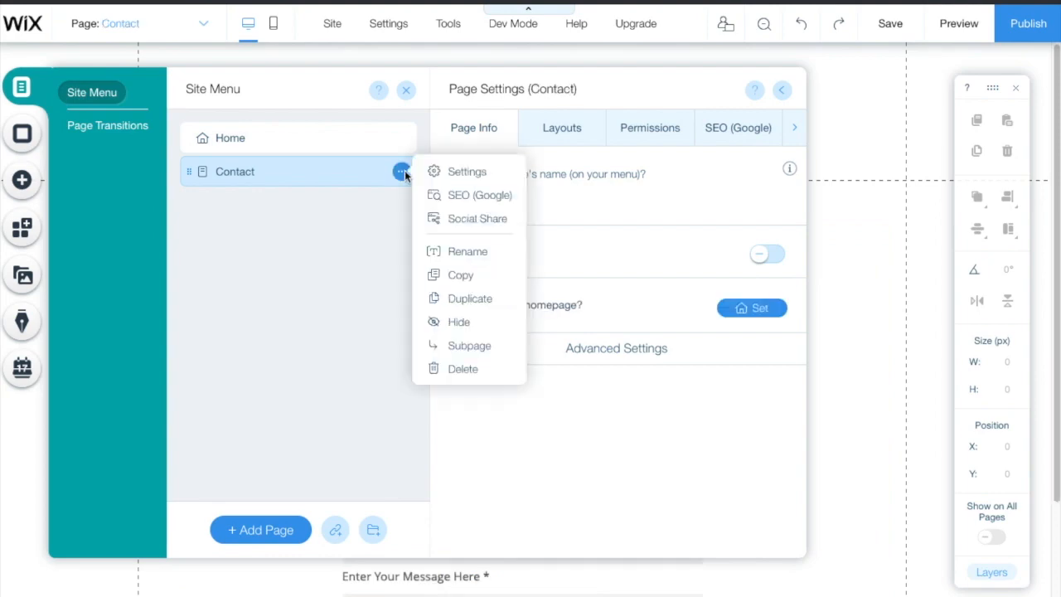
{"action": "left_click", "coordinate": [466, 369]}
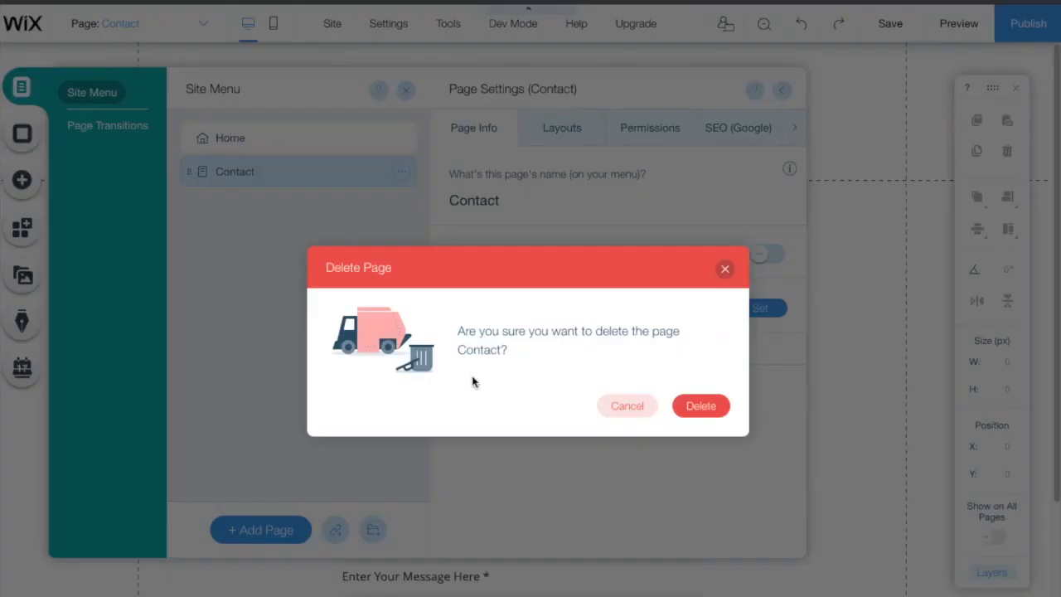
{"action": "left_click", "coordinate": [713, 407]}
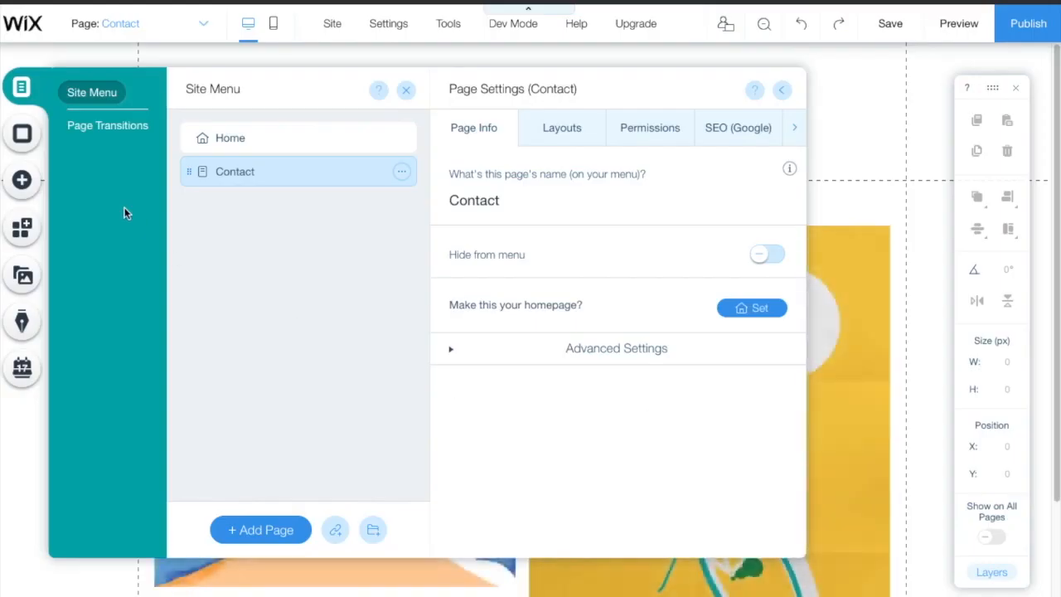
Step: Add Sketchbooks and Drawings pages, nesting Sketchbooks under Drawings as a subpage
{"action": "left_click", "coordinate": [274, 531]}
{"action": "type", "text": "sKETCHBO"}
{"action": "key", "text": "BackSpace"}
{"action": "key", "text": "BackSpace"}
{"action": "key", "text": "BackSpace"}
{"action": "type", "text": "S"}
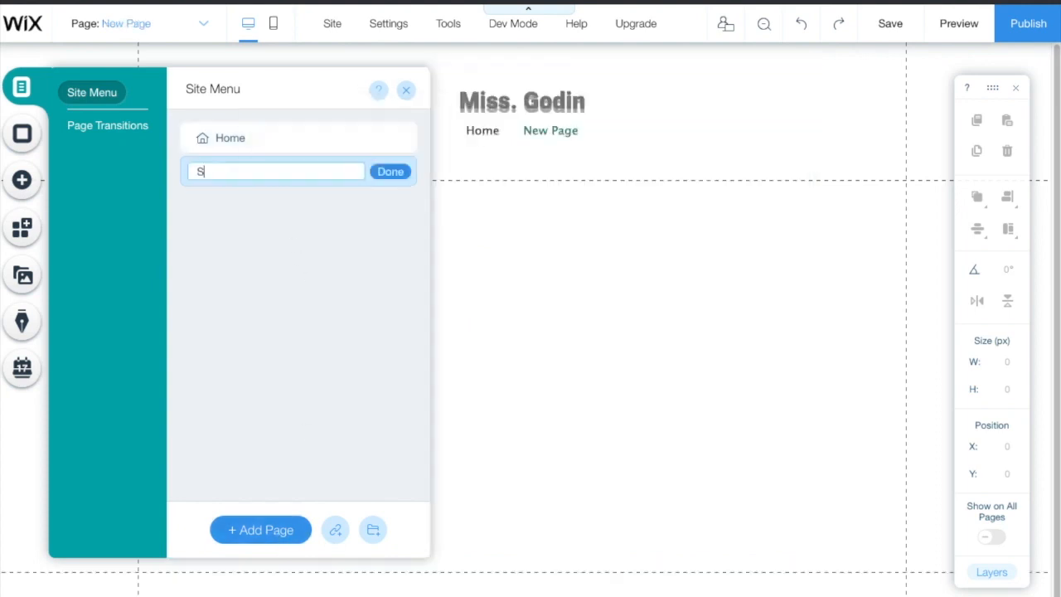
{"action": "type", "text": "oks"}
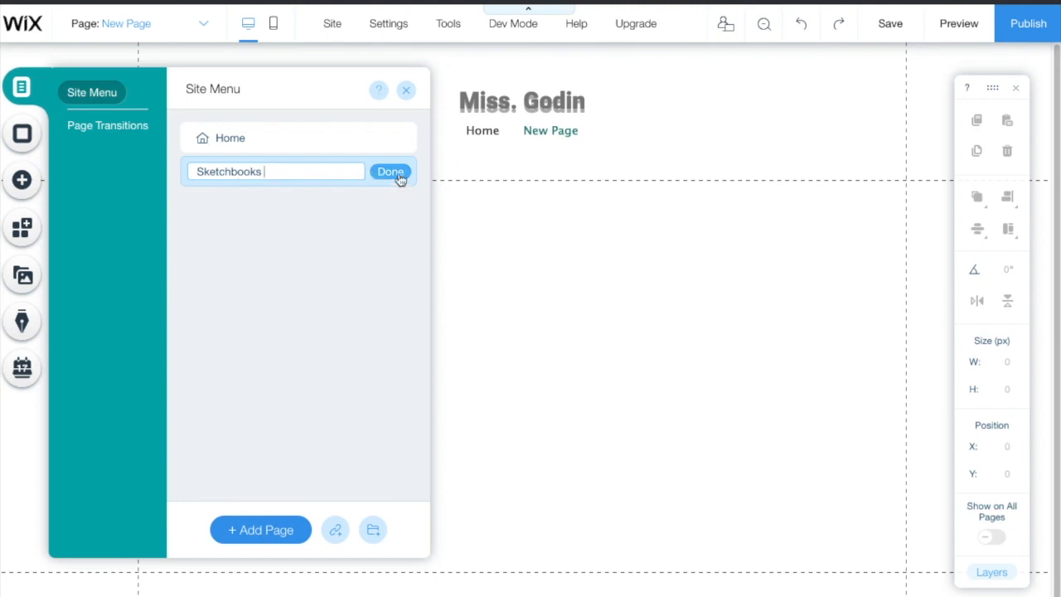
{"action": "left_click", "coordinate": [396, 175]}
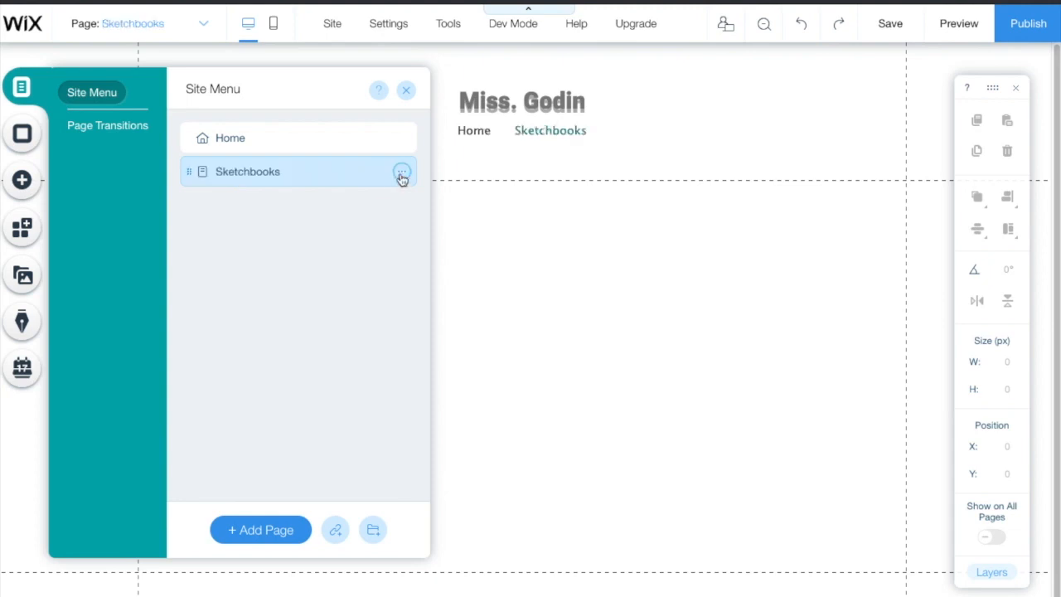
{"action": "left_click", "coordinate": [292, 535]}
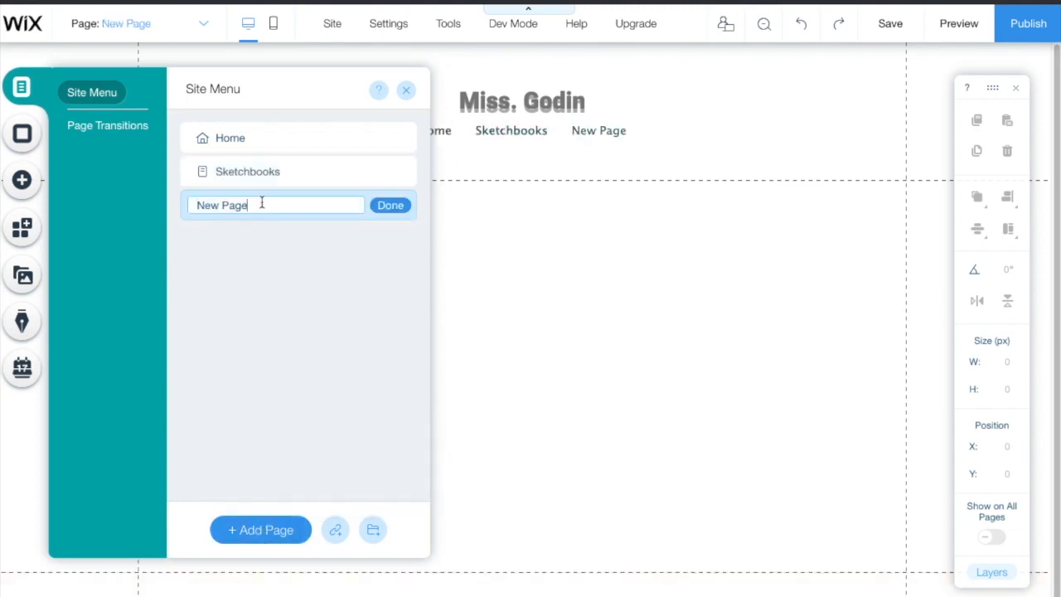
{"action": "key", "text": "BackSpace"}
{"action": "key", "text": "BackSpace"}
{"action": "key", "text": "BackSpace"}
{"action": "key", "text": "BackSpace"}
{"action": "key", "text": "BackSpace"}
{"action": "key", "text": "BackSpace"}
{"action": "key", "text": "BackSpace"}
{"action": "key", "text": "BackSpace"}
{"action": "type", "text": "Drawings"}
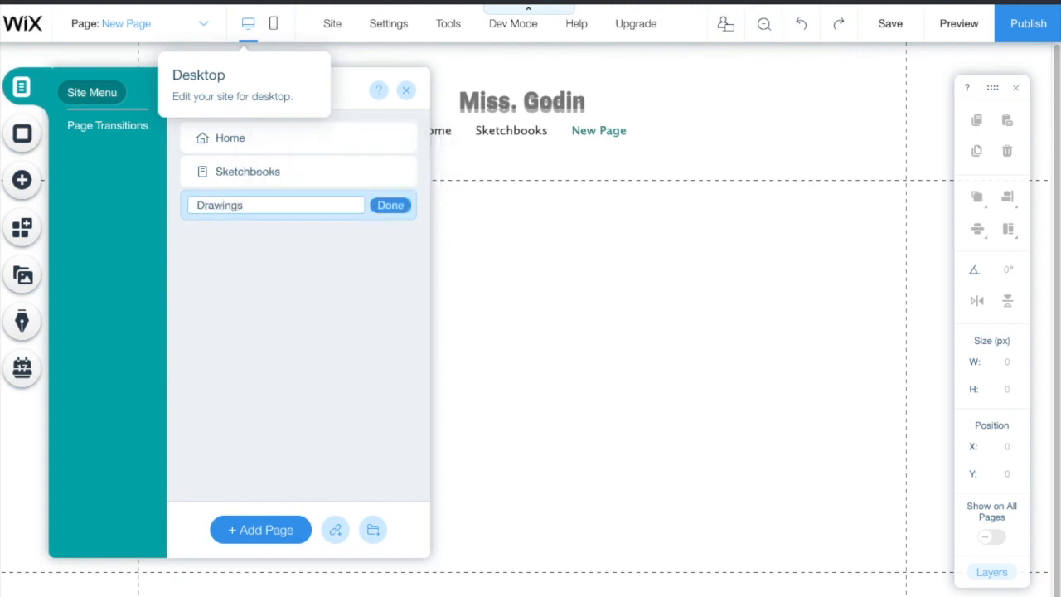
{"action": "key", "text": "Return"}
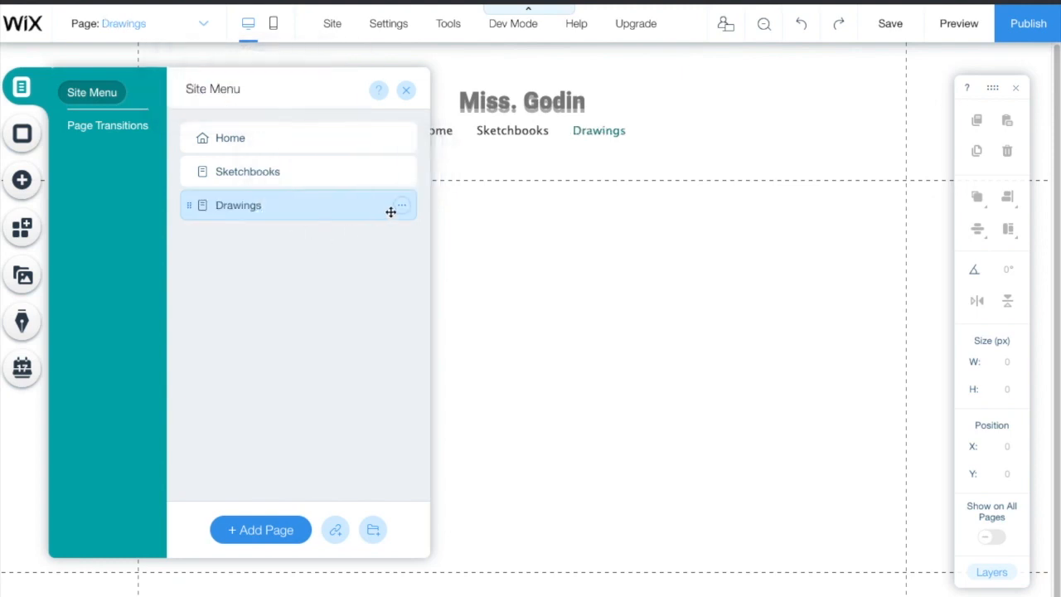
{"action": "mouse_move", "coordinate": [234, 171]}
{"action": "left_mouse_down"}
{"action": "mouse_move", "coordinate": [263, 225]}
{"action": "mouse_move", "coordinate": [230, 152]}
{"action": "mouse_move", "coordinate": [246, 216]}
{"action": "mouse_move", "coordinate": [237, 241]}
{"action": "mouse_move", "coordinate": [257, 182]}
{"action": "mouse_move", "coordinate": [274, 167]}
{"action": "mouse_move", "coordinate": [268, 210]}
{"action": "mouse_move", "coordinate": [282, 202]}
{"action": "left_mouse_up"}
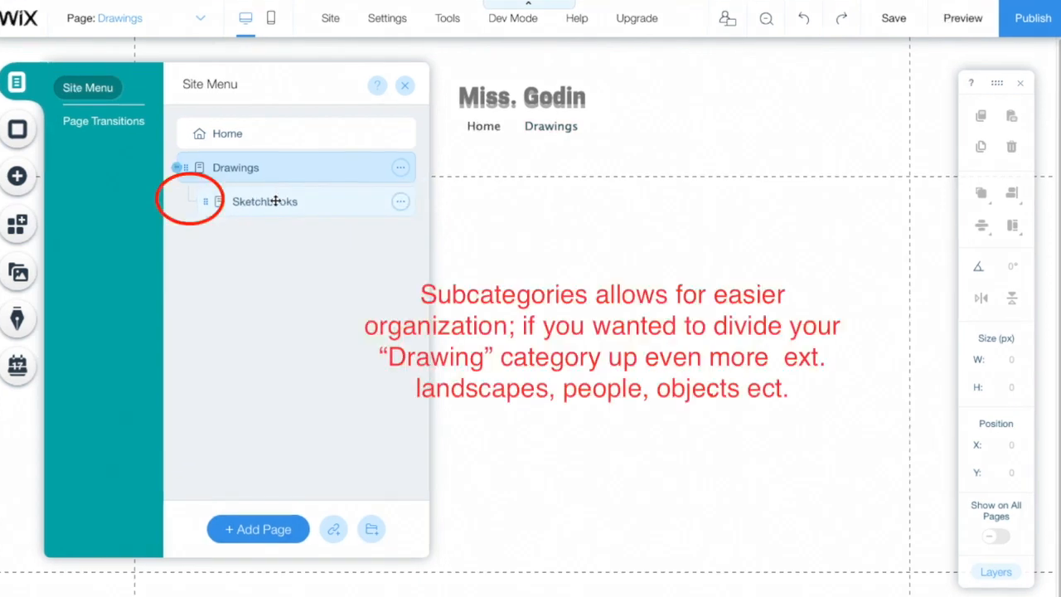
Step: Add a Paintings page and place it as a main page after Drawings
{"action": "left_click", "coordinate": [267, 529]}
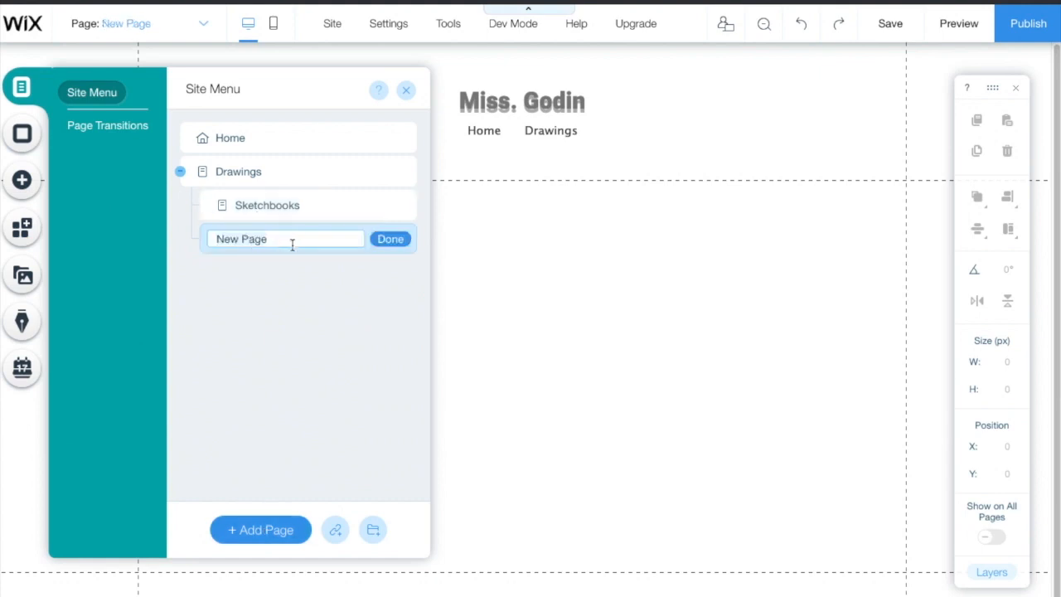
{"action": "type", "text": "Paintings"}
{"action": "key", "text": "Return"}
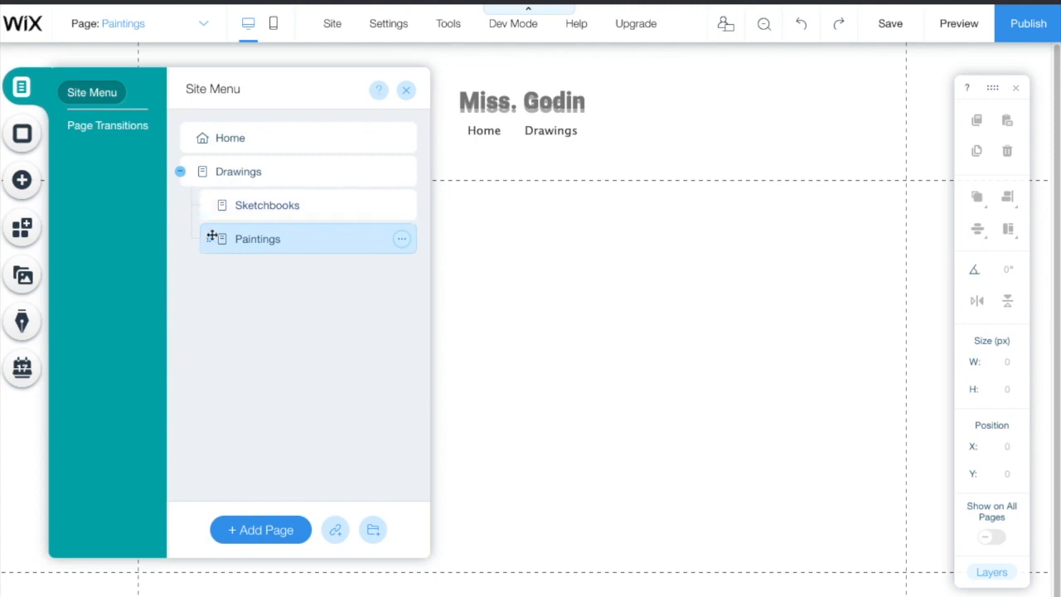
{"action": "mouse_move", "coordinate": [267, 234]}
{"action": "left_mouse_down"}
{"action": "mouse_move", "coordinate": [280, 266]}
{"action": "mouse_move", "coordinate": [249, 318]}
{"action": "mouse_move", "coordinate": [214, 341]}
{"action": "left_mouse_up"}
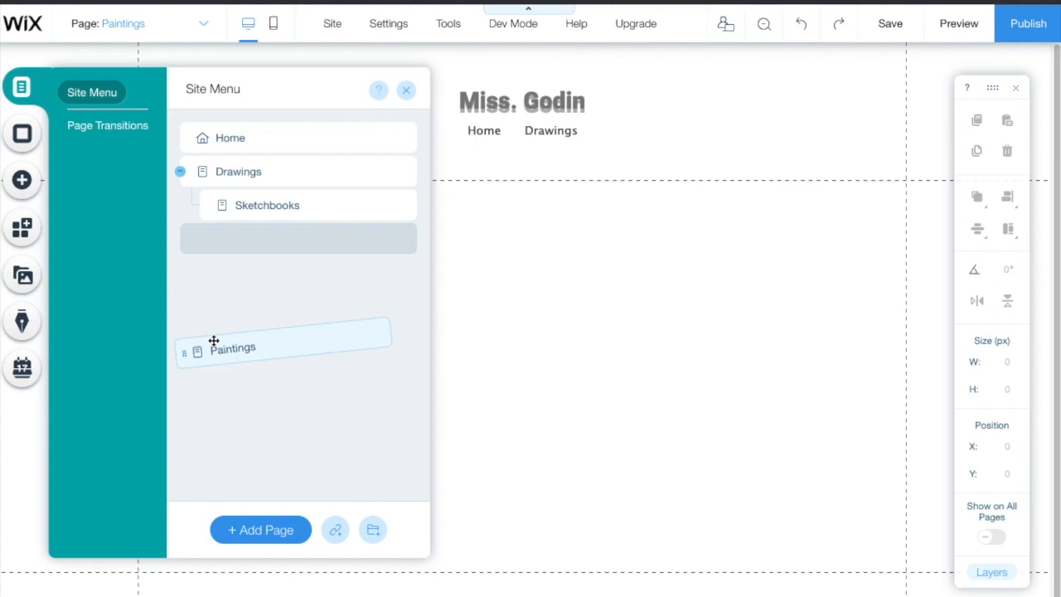
{"action": "left_click_drag", "start_coordinate": [214, 341], "coordinate": [213, 344]}
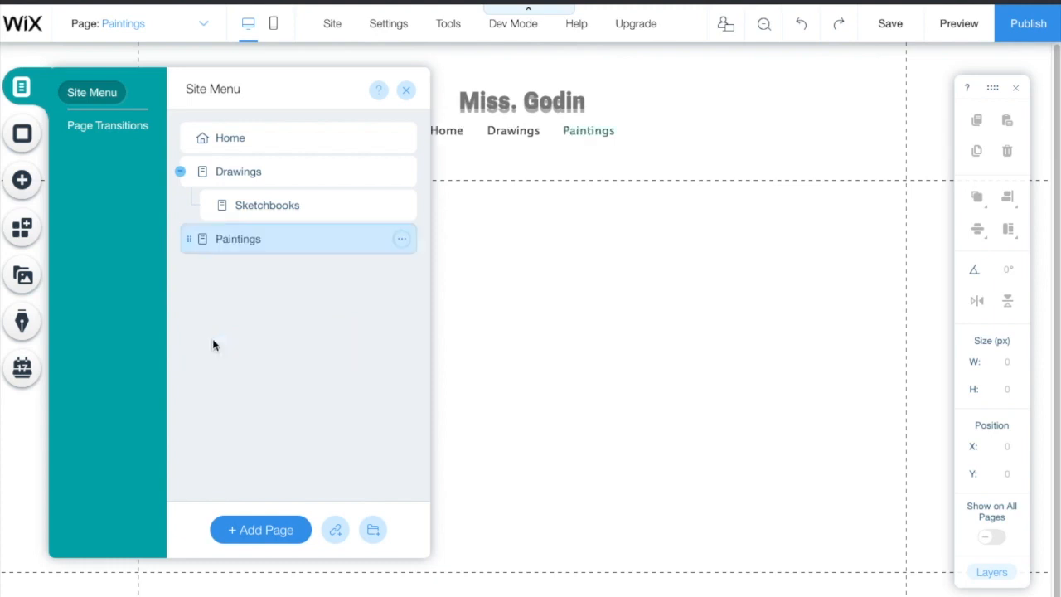
{"action": "left_click", "coordinate": [407, 93]}
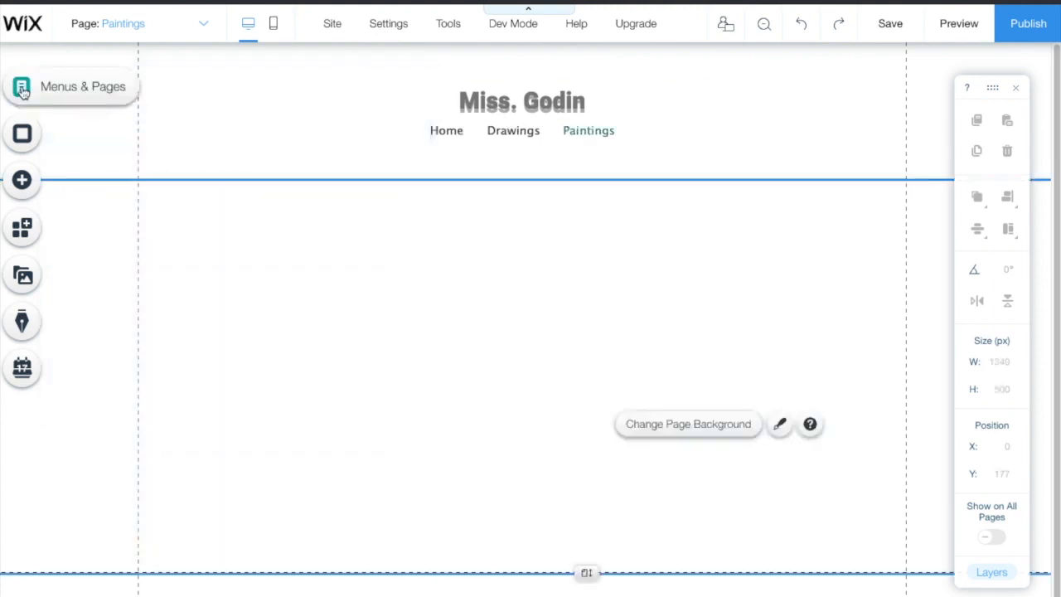
Step: Choose the Misty Slopes mountain image as the Paintings page background
{"action": "left_click", "coordinate": [22, 90]}
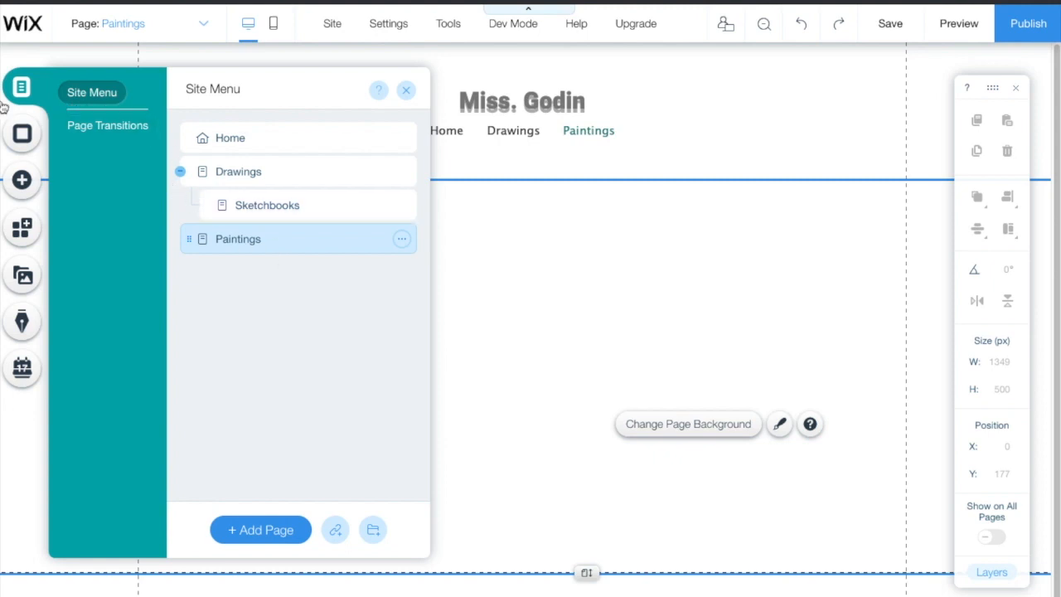
{"action": "left_click", "coordinate": [23, 133]}
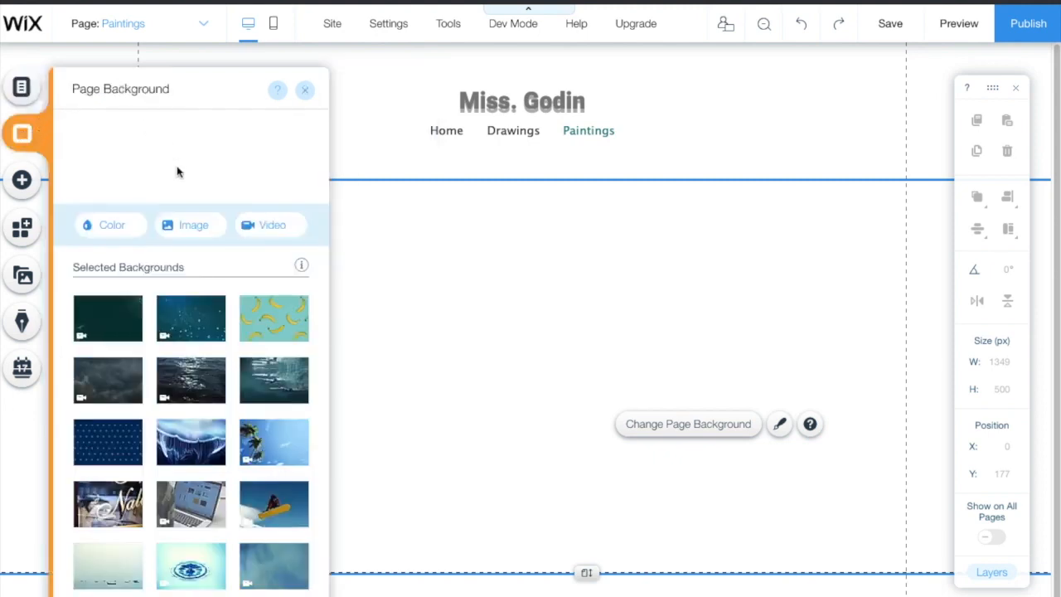
{"action": "scroll", "coordinate": [208, 440], "scroll_direction": "down", "scroll_amount": 3}
{"action": "mouse_move", "coordinate": [226, 471]}
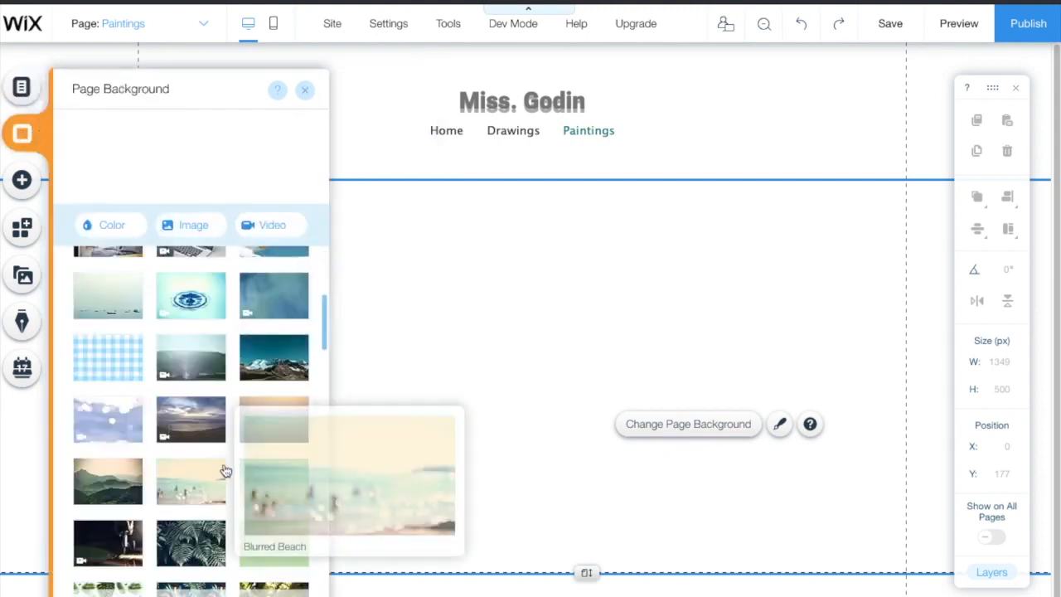
{"action": "scroll", "coordinate": [226, 471], "scroll_direction": "down", "scroll_amount": 2}
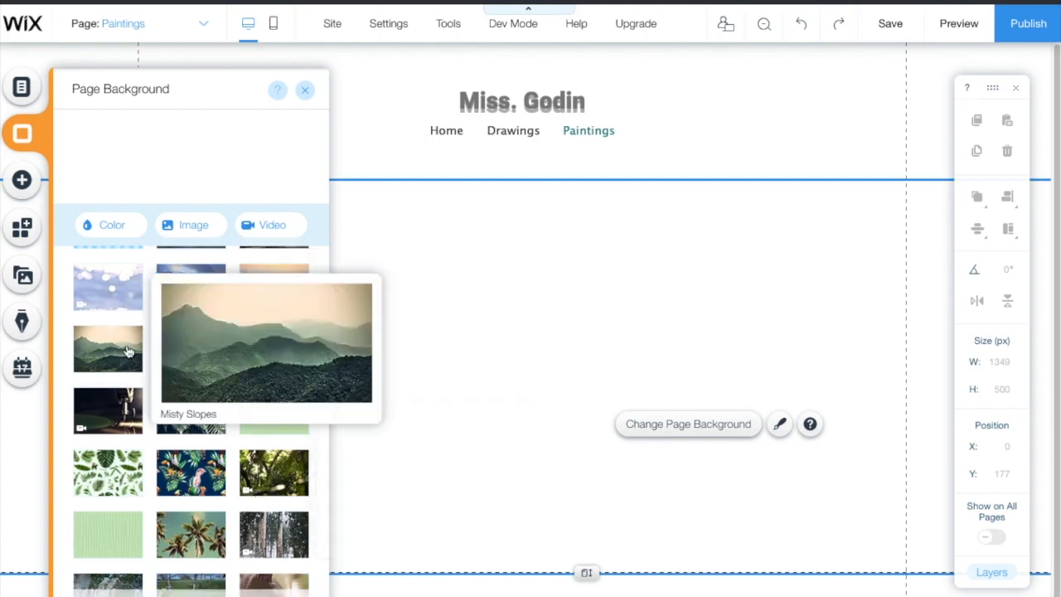
{"action": "left_click", "coordinate": [129, 352]}
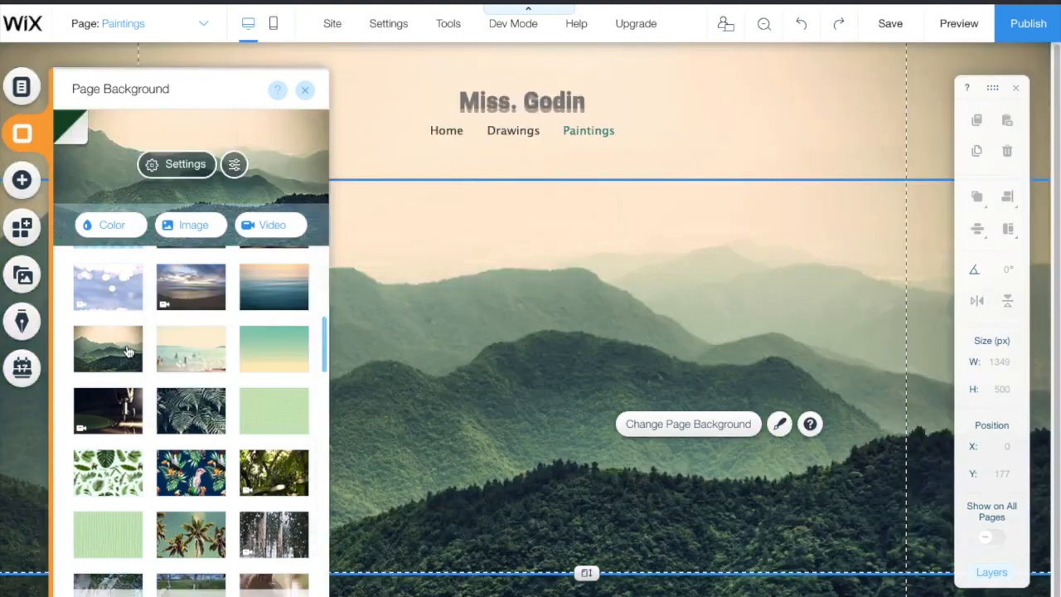
{"action": "left_click", "coordinate": [818, 98]}
{"action": "left_click", "coordinate": [22, 133]}
{"action": "left_click", "coordinate": [23, 182]}
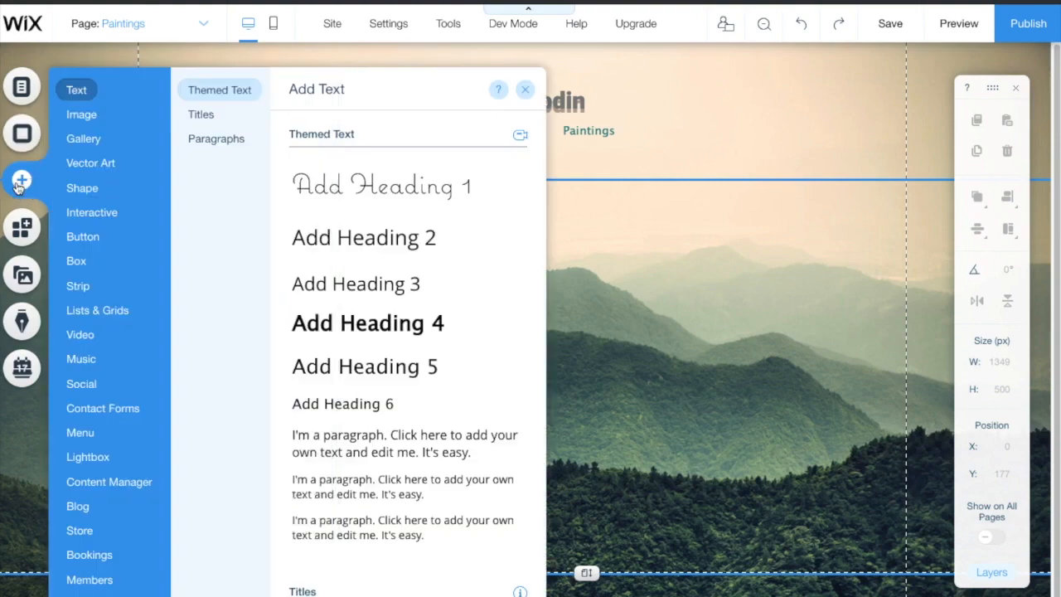
Step: Place a Grid (Pro Gallery) of sample photos on the Paintings page
{"action": "mouse_move", "coordinate": [92, 125]}
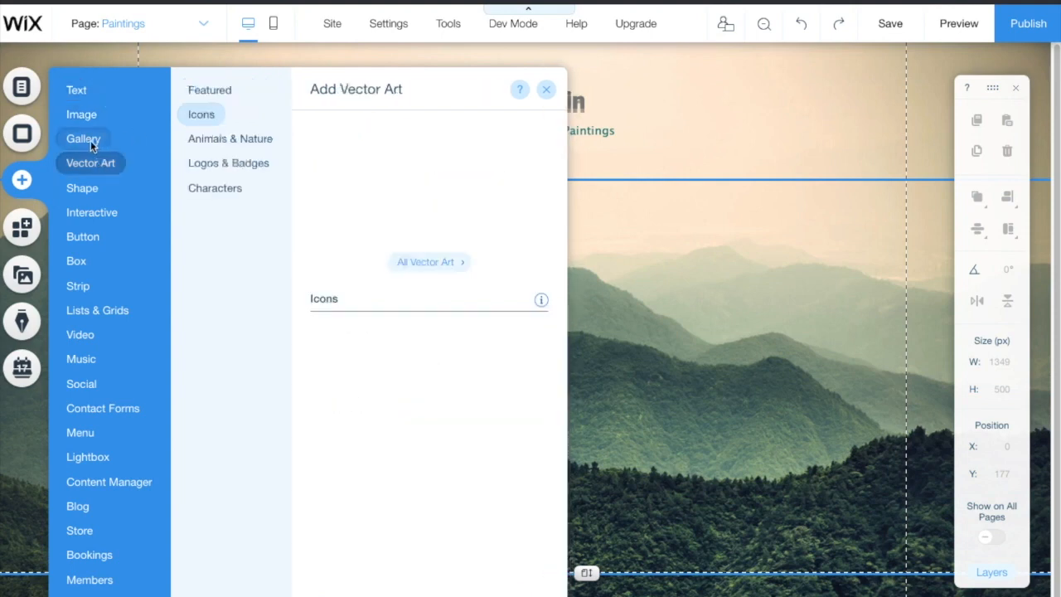
{"action": "mouse_move", "coordinate": [91, 140]}
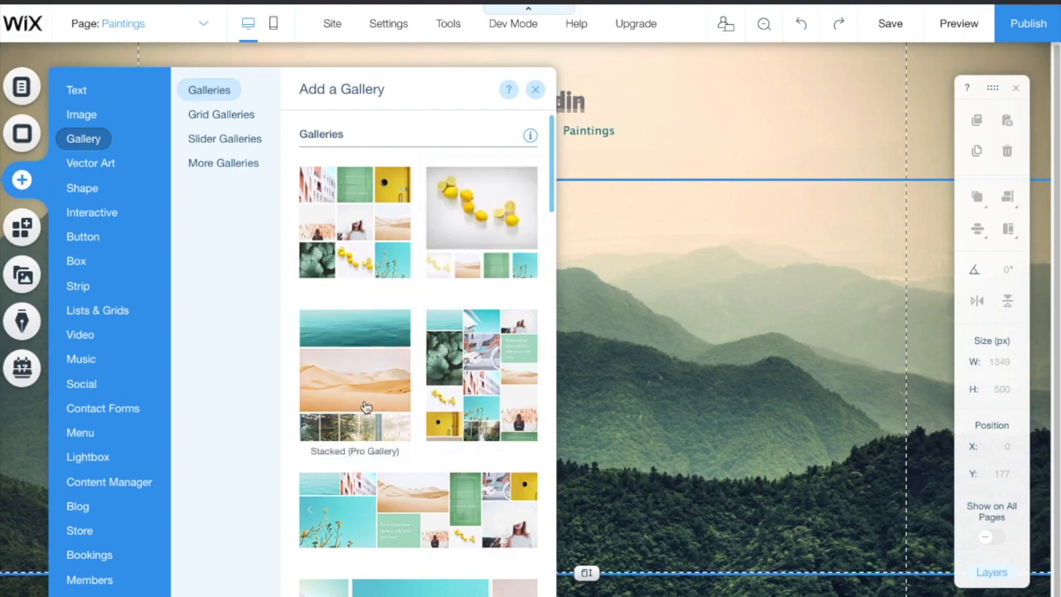
{"action": "scroll", "coordinate": [486, 464], "scroll_direction": "down", "scroll_amount": 5}
{"action": "scroll", "coordinate": [485, 464], "scroll_direction": "down", "scroll_amount": 10}
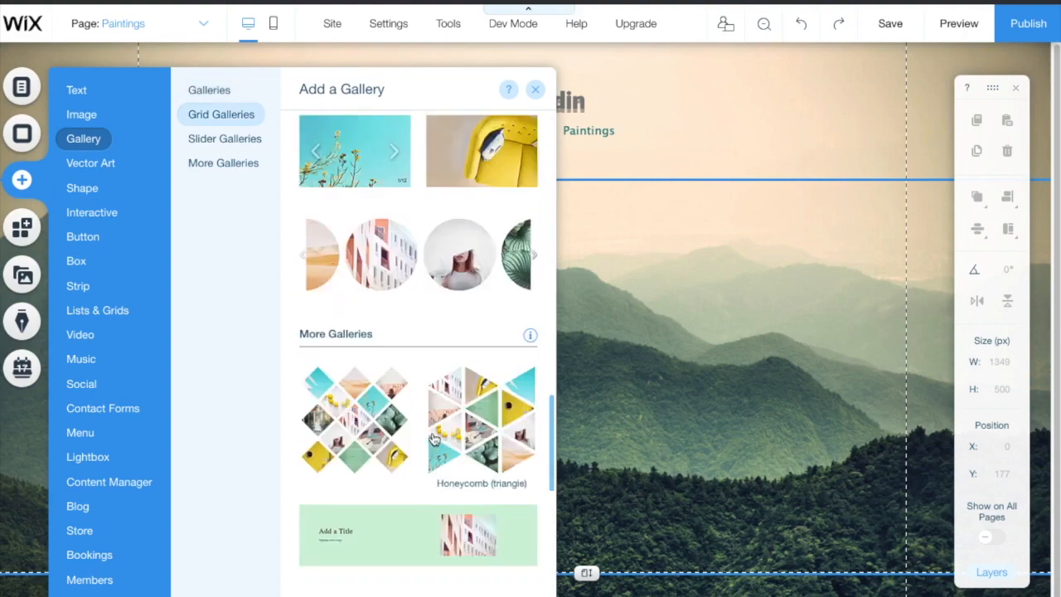
{"action": "scroll", "coordinate": [448, 417], "scroll_direction": "up", "scroll_amount": 6}
{"action": "scroll", "coordinate": [447, 417], "scroll_direction": "up", "scroll_amount": 5}
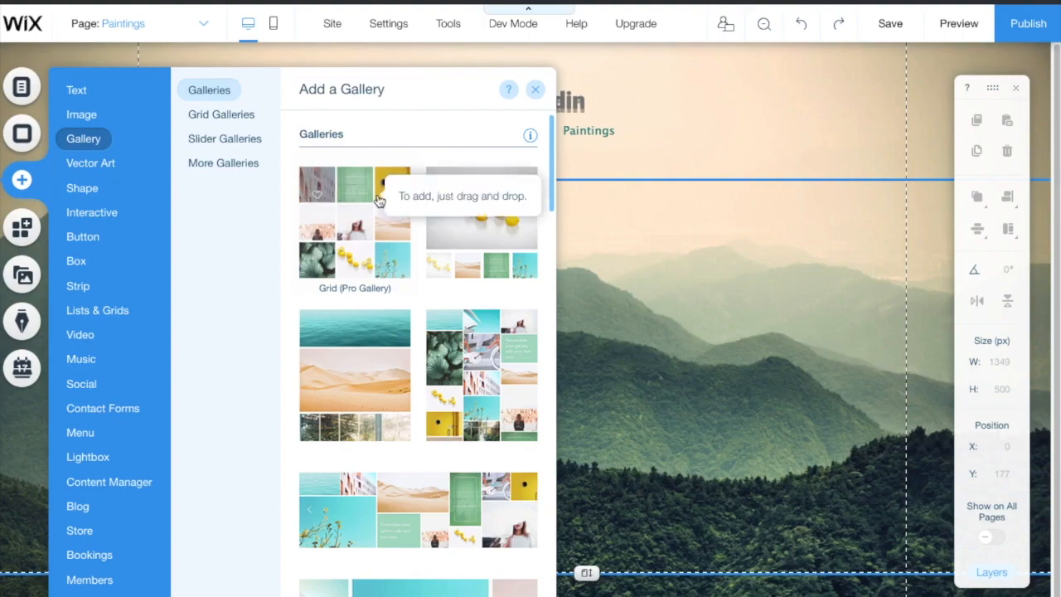
{"action": "left_click", "coordinate": [368, 222]}
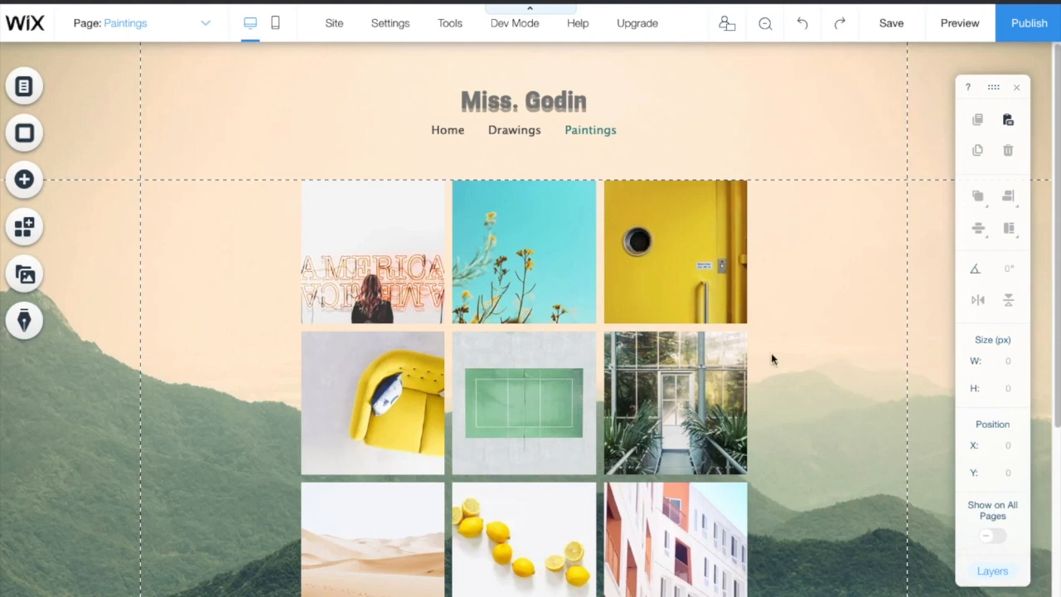
Step: Save the site, preview the Paintings gallery by scrolling through it, then return to the editor
{"action": "left_click", "coordinate": [894, 28]}
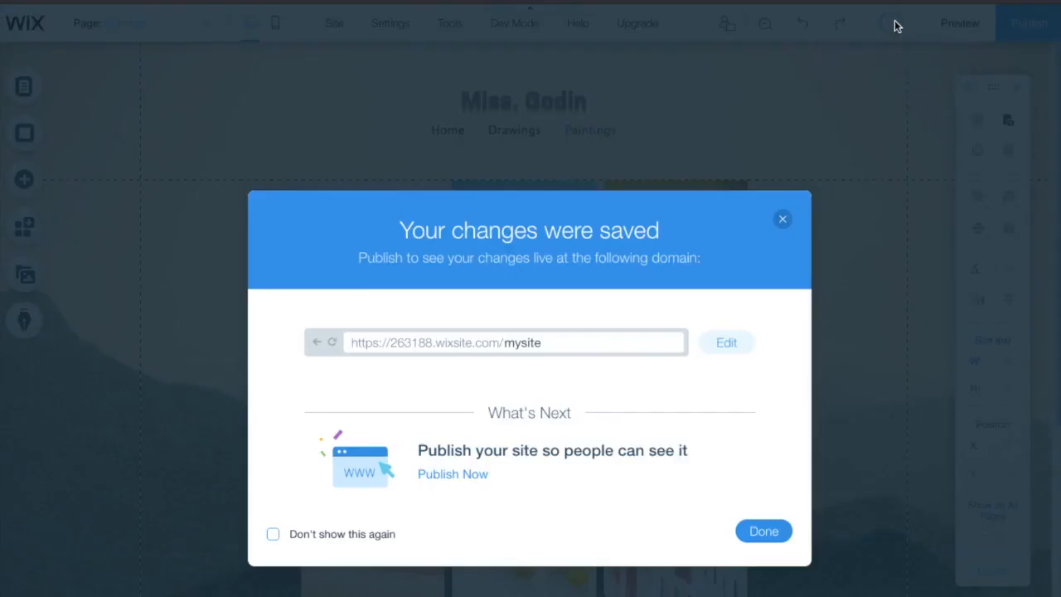
{"action": "left_click", "coordinate": [756, 531]}
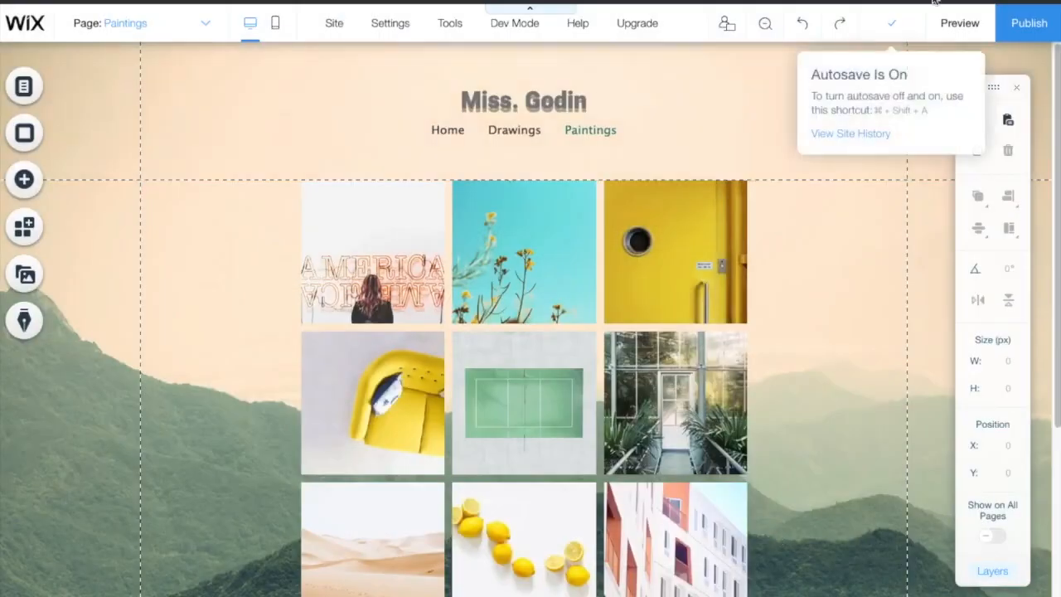
{"action": "left_click", "coordinate": [960, 25]}
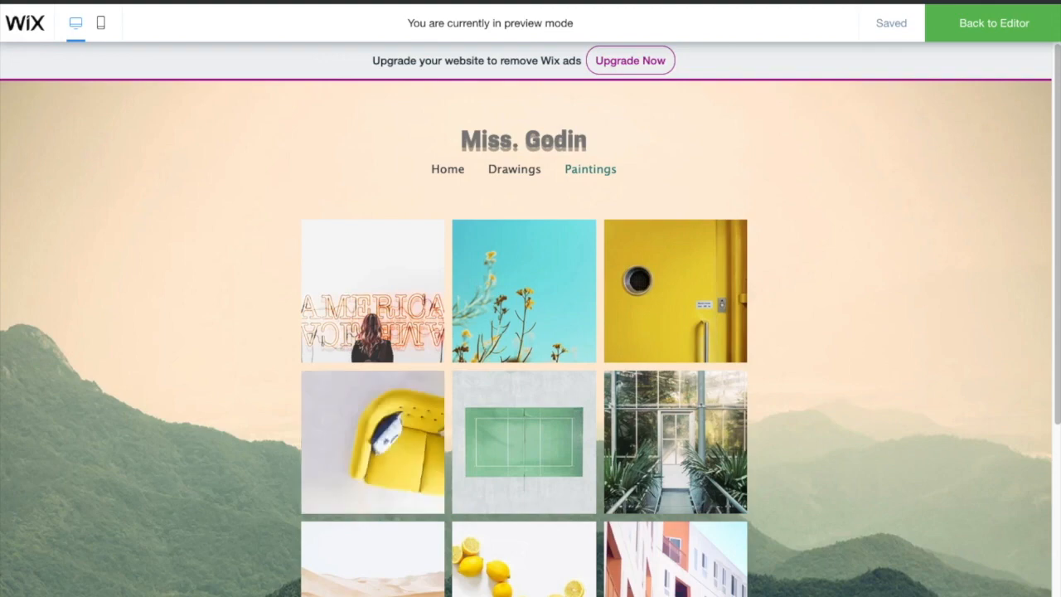
{"action": "scroll", "coordinate": [216, 292], "scroll_direction": "down", "scroll_amount": 5}
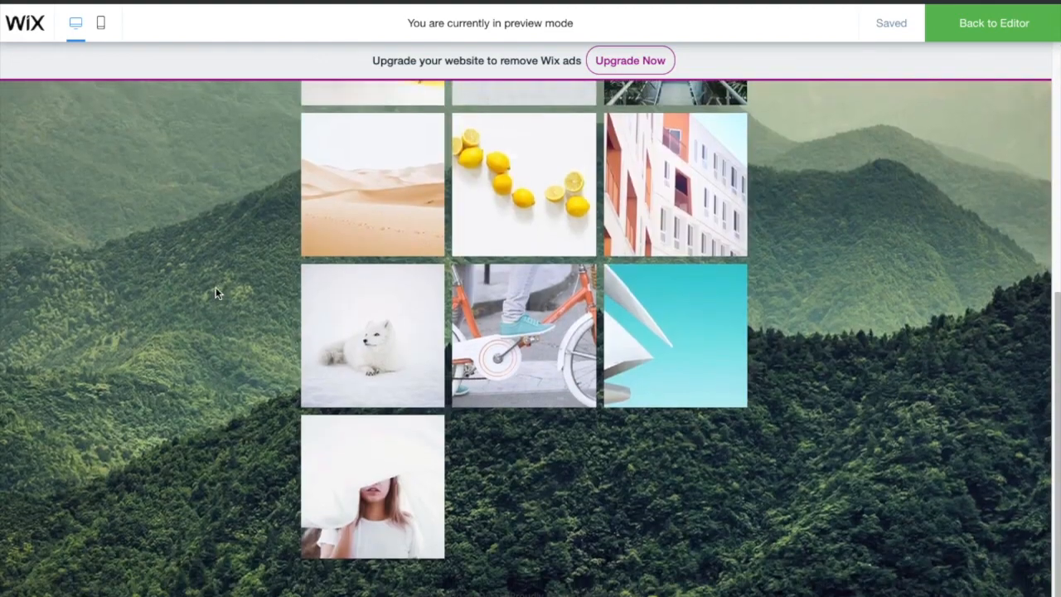
{"action": "scroll", "coordinate": [215, 292], "scroll_direction": "up", "scroll_amount": 5}
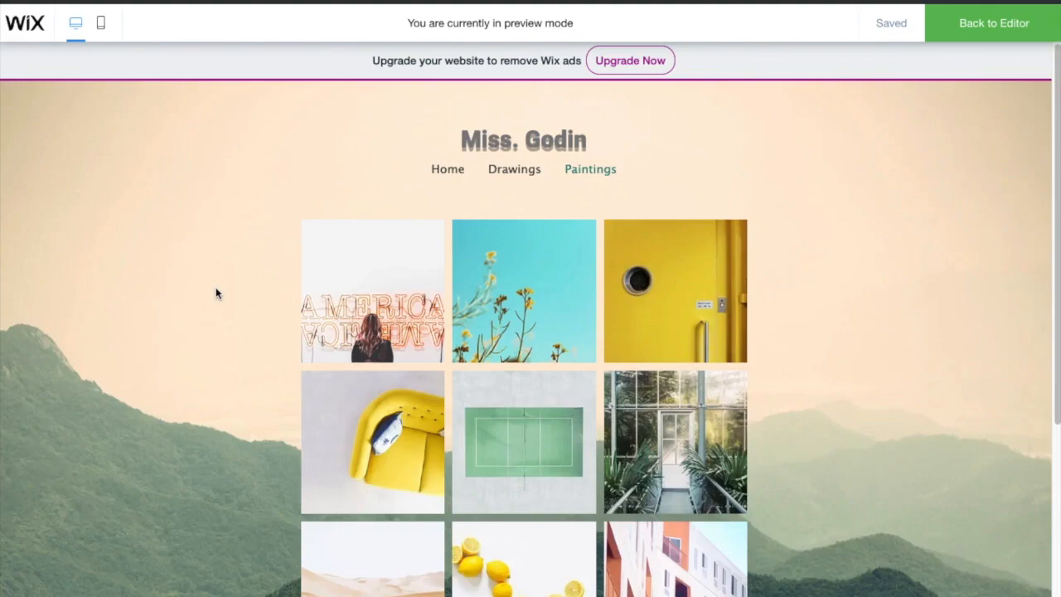
{"action": "left_click", "coordinate": [987, 23]}
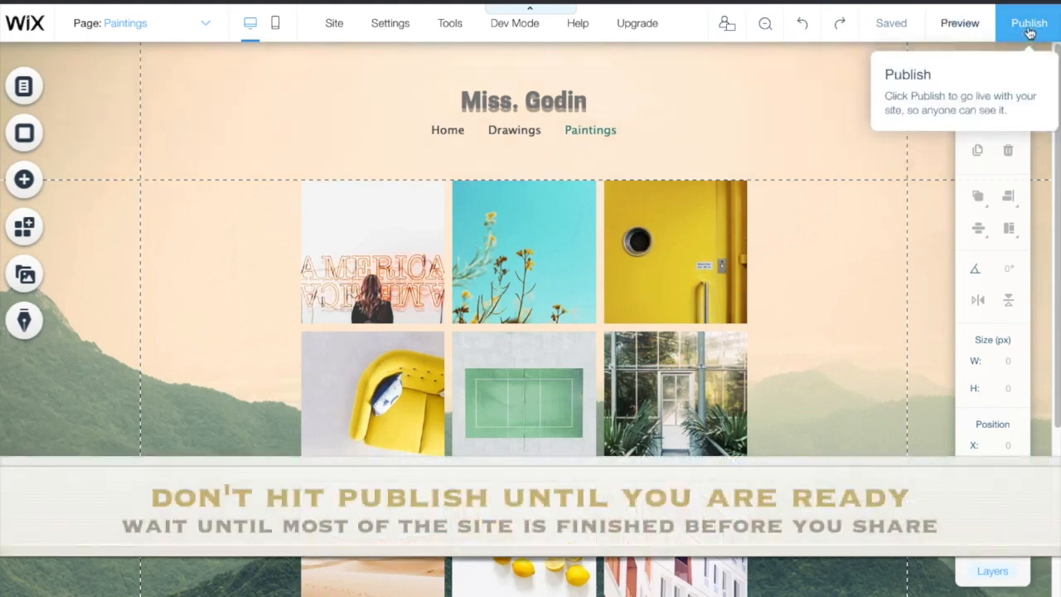
Step: Publish the site, close the Congratulations dialog, and open the Paintings gallery's Pro Gallery settings
{"action": "left_click", "coordinate": [1029, 31]}
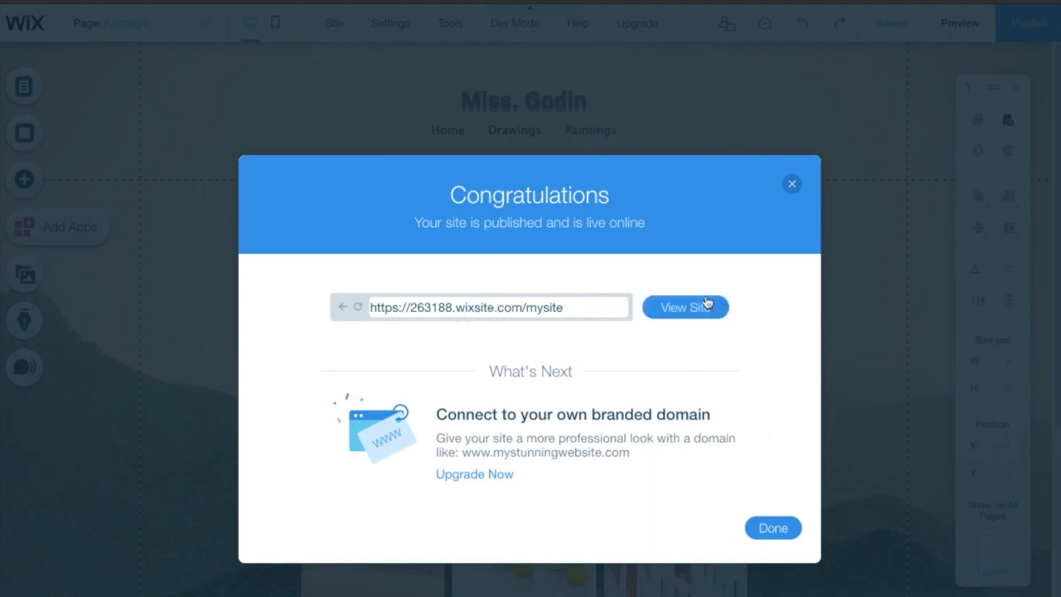
{"action": "left_click", "coordinate": [776, 528]}
{"action": "double_click", "coordinate": [362, 240]}
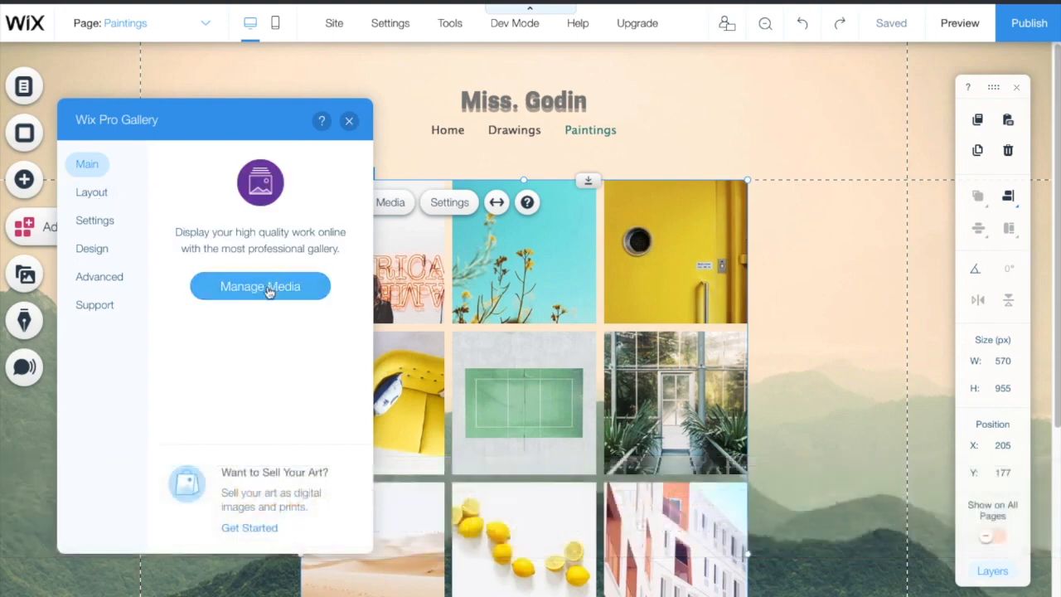
Step: Open the Paintings gallery's Manage Media organiser from its settings
{"action": "left_click", "coordinate": [93, 200]}
{"action": "left_click", "coordinate": [98, 167]}
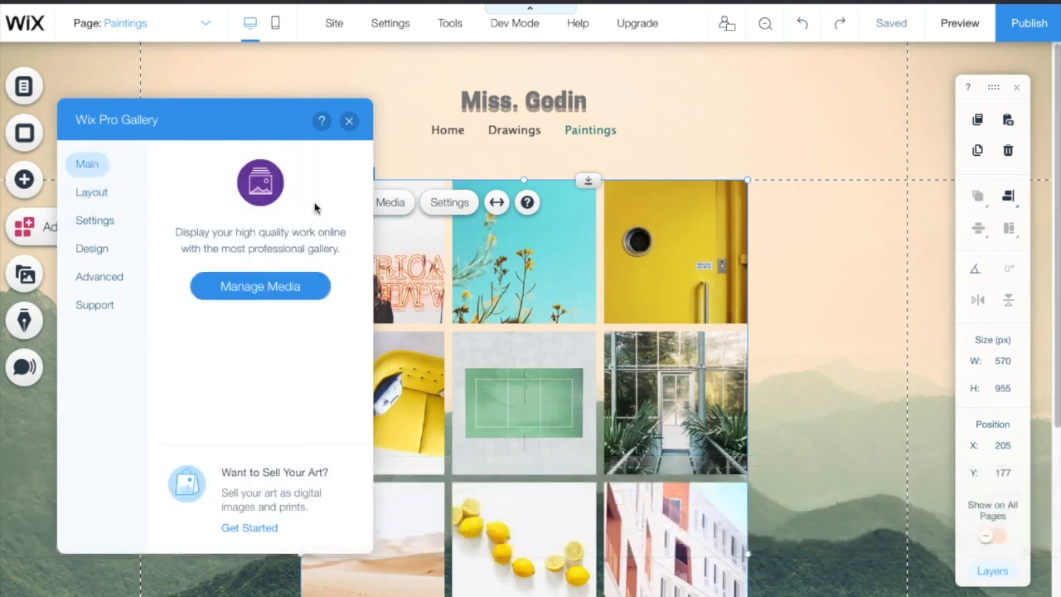
{"action": "left_click", "coordinate": [272, 285]}
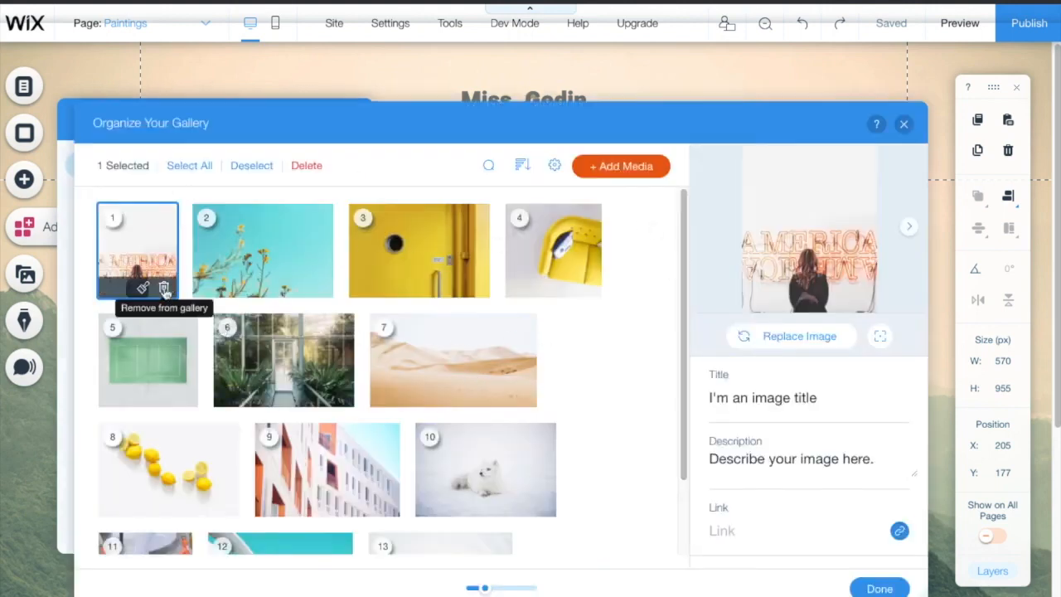
Step: Delete seven sample photos, leaving six, and choose Add Media > Image
{"action": "left_click", "coordinate": [165, 288]}
{"action": "left_click", "coordinate": [227, 287]}
{"action": "left_click", "coordinate": [226, 287]}
{"action": "left_click", "coordinate": [181, 288]}
{"action": "left_click", "coordinate": [186, 288]}
{"action": "left_click", "coordinate": [226, 288]}
{"action": "left_click", "coordinate": [251, 287]}
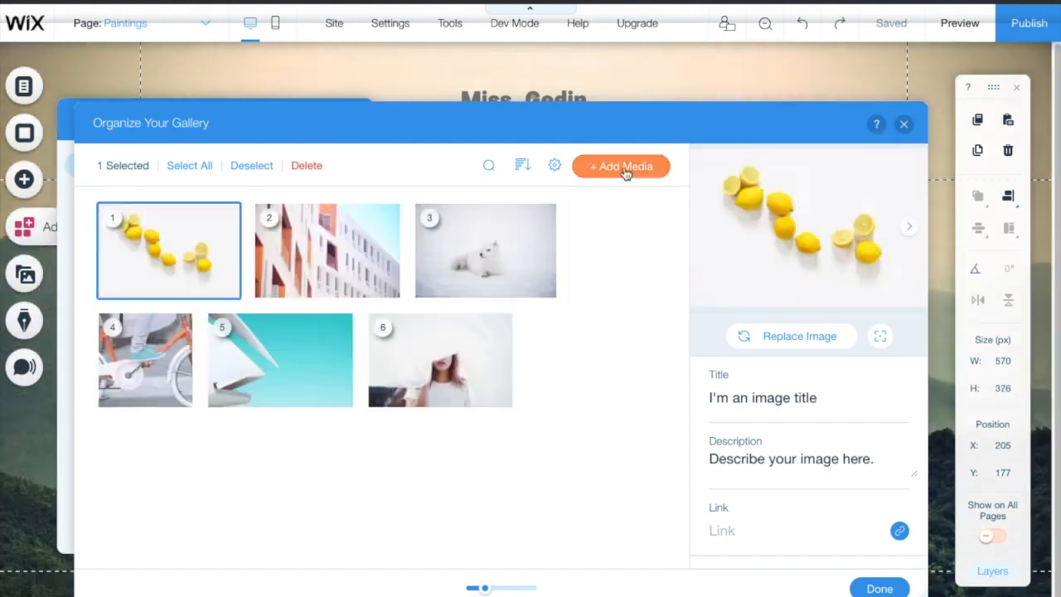
{"action": "left_click", "coordinate": [626, 168]}
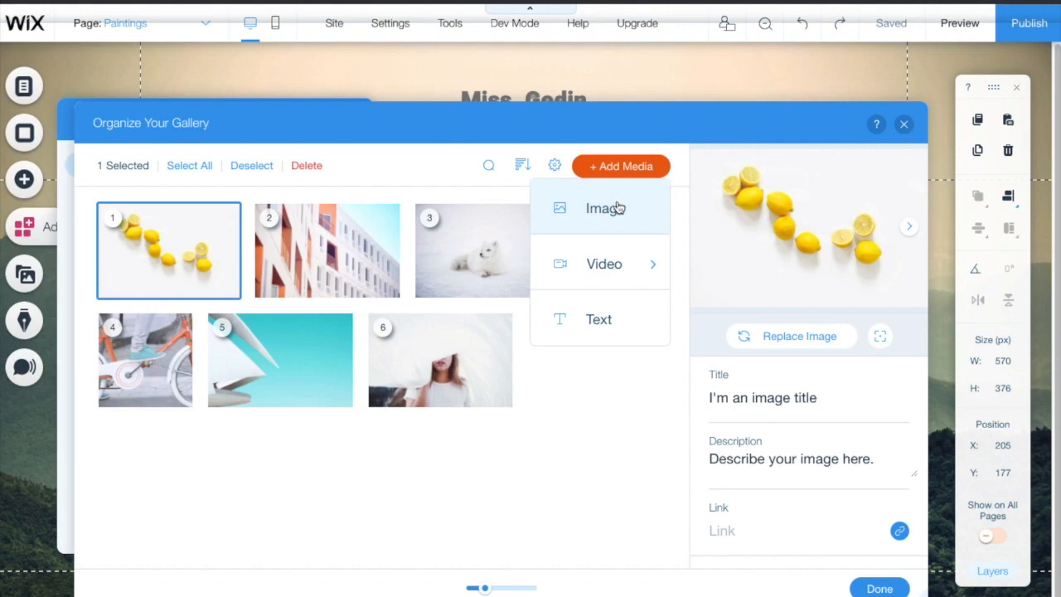
{"action": "left_click", "coordinate": [618, 209]}
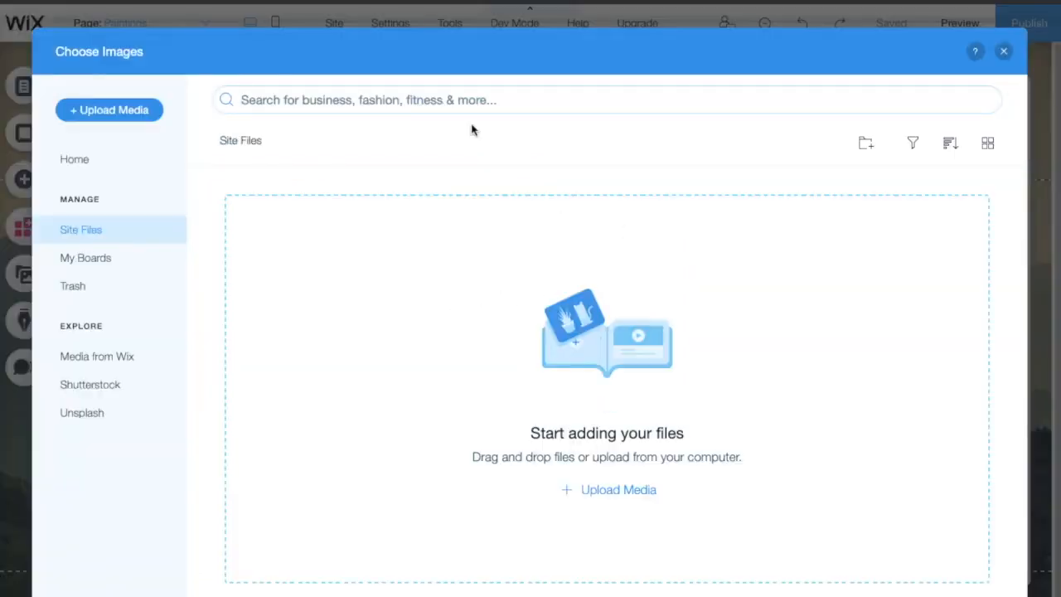
Step: Upload IMG_0743, IMG_1742, IMG_8108 and IMG_7188 from the paint pouring folder
{"action": "left_click", "coordinate": [114, 109]}
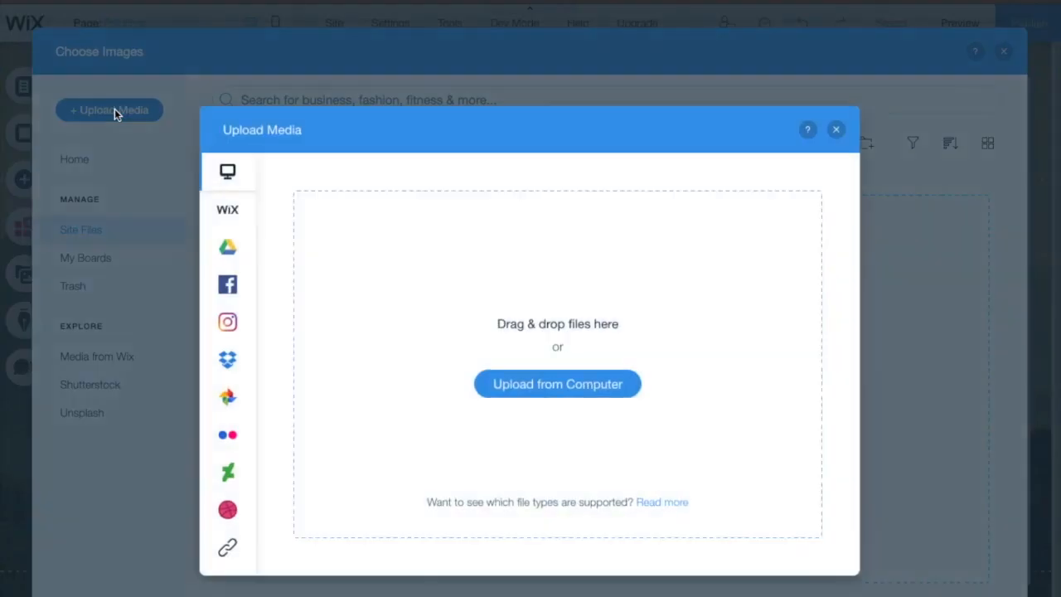
{"action": "left_click", "coordinate": [556, 398]}
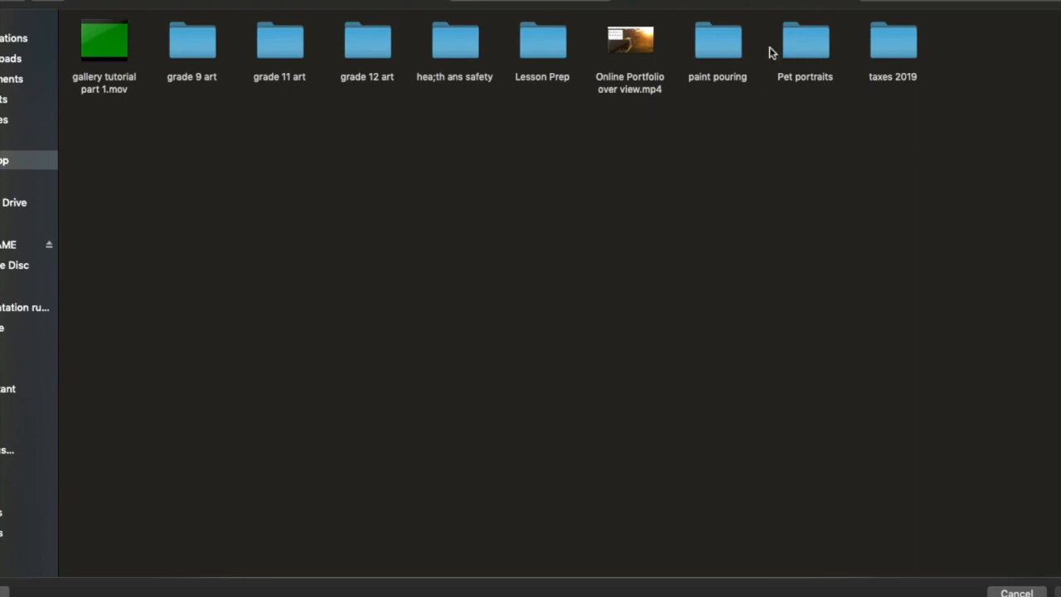
{"action": "left_click", "coordinate": [724, 57]}
{"action": "double_click", "coordinate": [717, 63]}
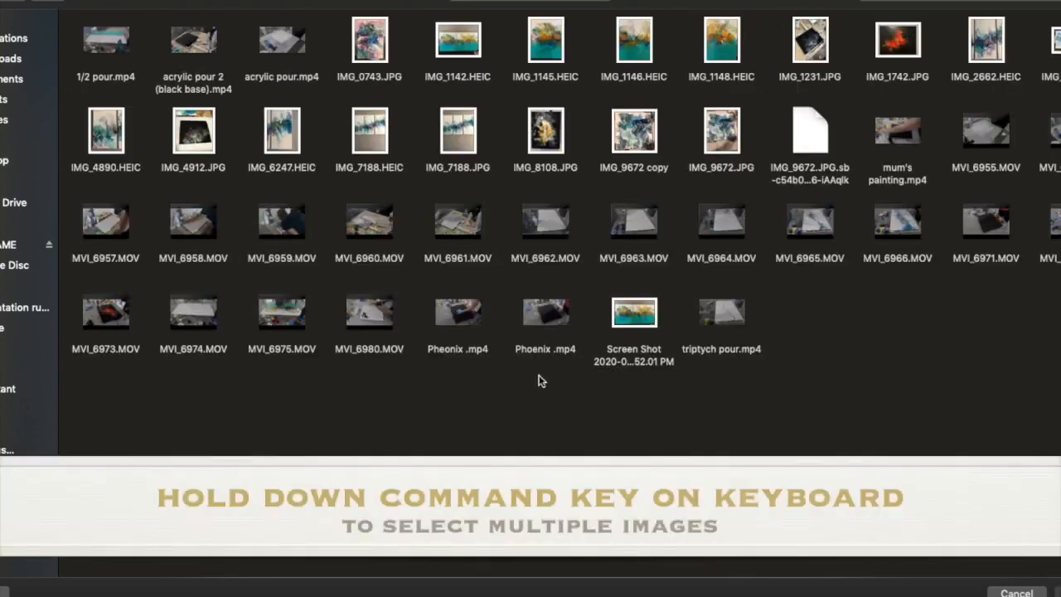
{"action": "left_click", "coordinate": [386, 55]}
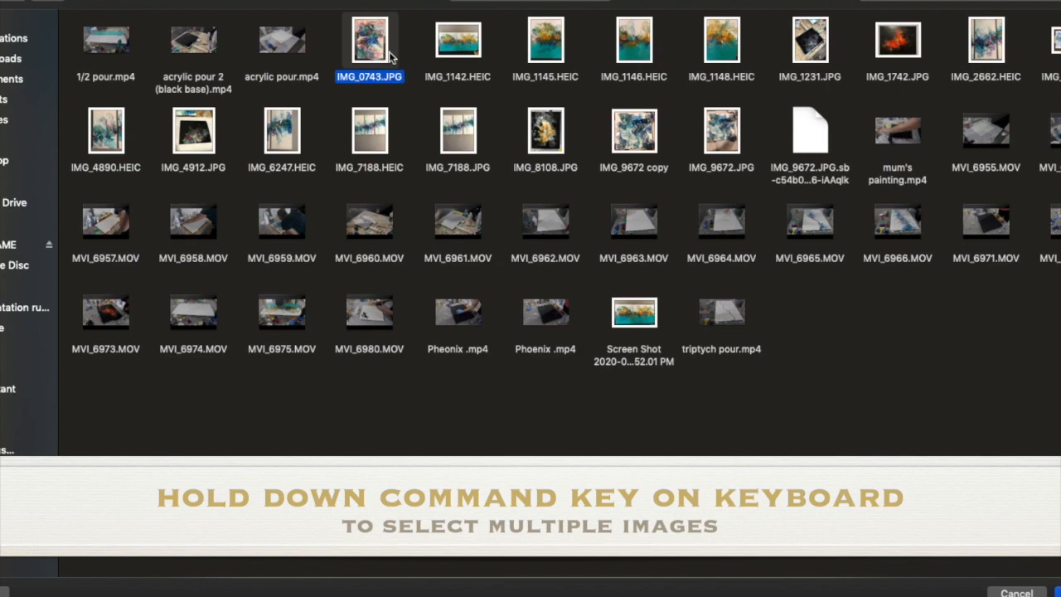
{"action": "left_click", "coordinate": [909, 51], "text": "super"}
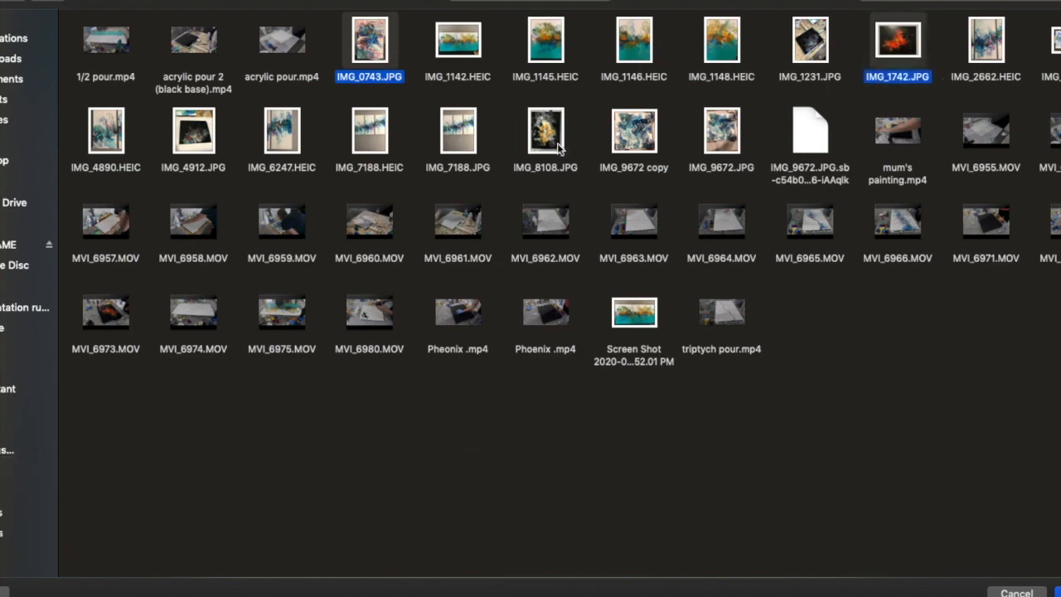
{"action": "left_click", "coordinate": [559, 148], "text": "super"}
{"action": "left_click", "coordinate": [457, 148], "text": "super"}
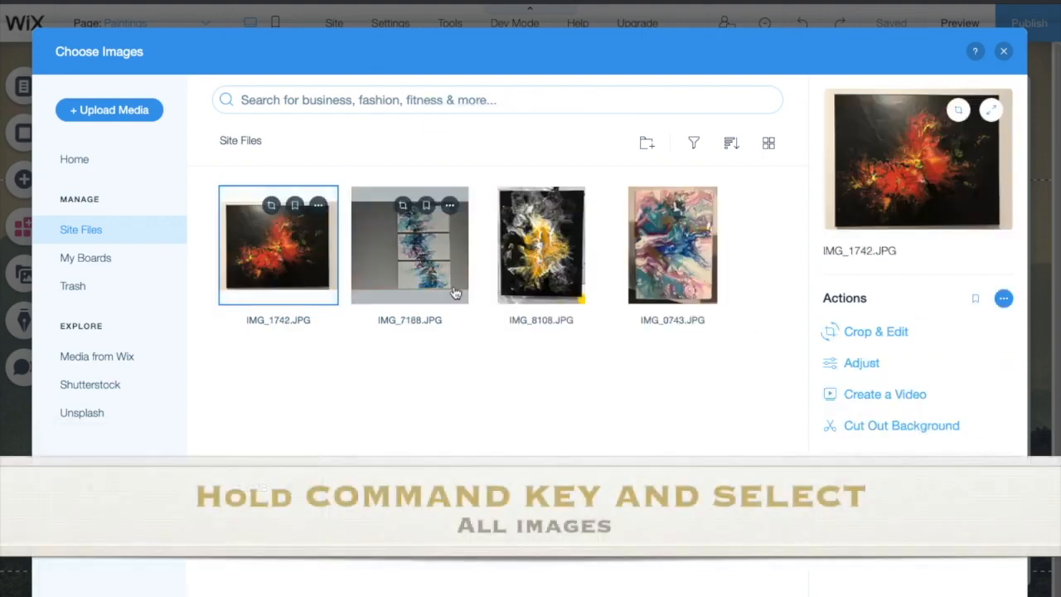
Step: Add the four uploaded paintings to the gallery and reorder the triptych and colourful painting
{"action": "left_click", "coordinate": [465, 294], "text": "super"}
{"action": "left_click", "coordinate": [541, 244], "text": "super"}
{"action": "left_click", "coordinate": [672, 244], "text": "super"}
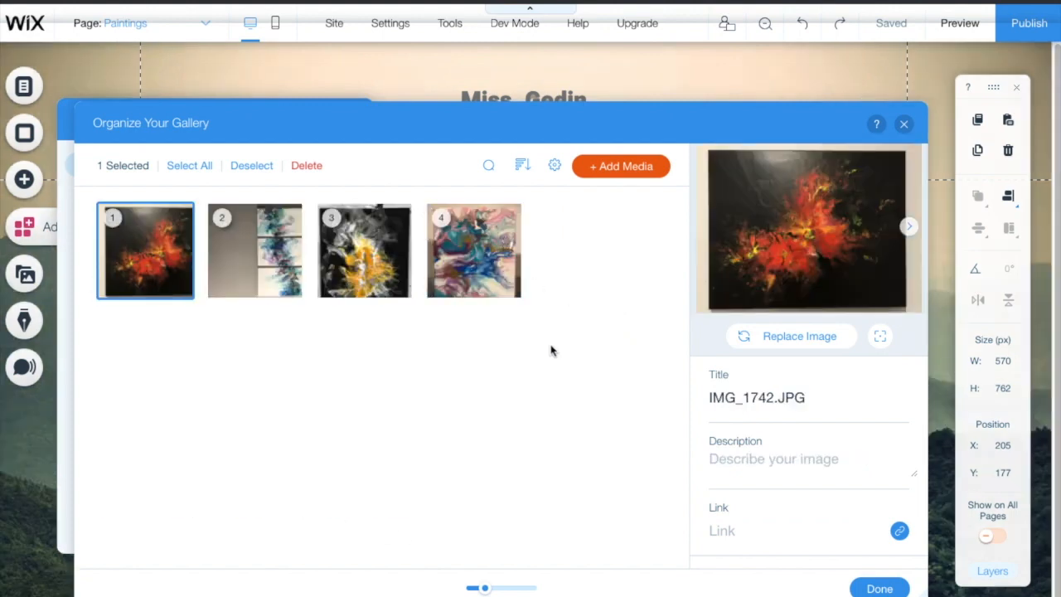
{"action": "mouse_move", "coordinate": [257, 253]}
{"action": "left_mouse_down"}
{"action": "mouse_move", "coordinate": [323, 274]}
{"action": "mouse_move", "coordinate": [327, 315]}
{"action": "mouse_move", "coordinate": [365, 257]}
{"action": "left_mouse_up"}
{"action": "left_click_drag", "start_coordinate": [472, 264], "coordinate": [369, 257]}
Step: Title the red painting 'Phoenix' and another 'Mom's painting', described '11x14 fluid painting, 2020'
{"action": "left_click", "coordinate": [758, 398]}
{"action": "key", "text": "BackSpace"}
{"action": "type", "text": "Phoenix"}
{"action": "left_click", "coordinate": [285, 242]}
{"action": "key", "text": "BackSpace"}
{"action": "key", "text": "BackSpace"}
{"action": "key", "text": "BackSpace"}
{"action": "key", "text": "BackSpace"}
{"action": "key", "text": "BackSpace"}
{"action": "key", "text": "BackSpace"}
{"action": "key", "text": "BackSpace"}
{"action": "key", "text": "BackSpace"}
{"action": "key", "text": "BackSpace"}
{"action": "key", "text": "BackSpace"}
{"action": "key", "text": "BackSpace"}
{"action": "key", "text": "BackSpace"}
{"action": "type", "text": "Mom's ap"}
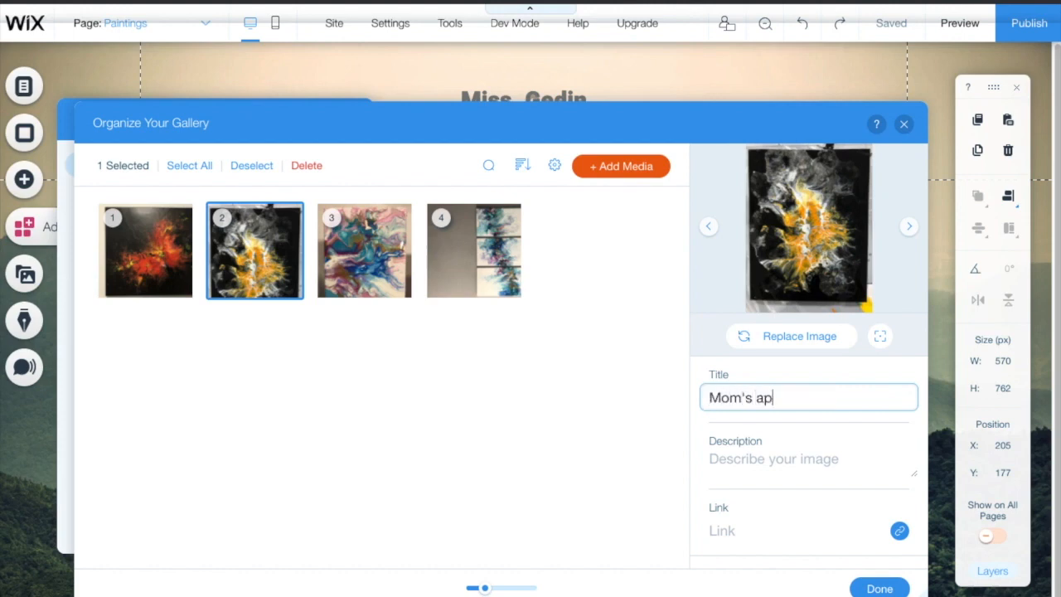
{"action": "key", "text": "BackSpace"}
{"action": "key", "text": "BackSpace"}
{"action": "type", "text": "painting"}
{"action": "left_click", "coordinate": [813, 462]}
{"action": "type", "text": "11x"}
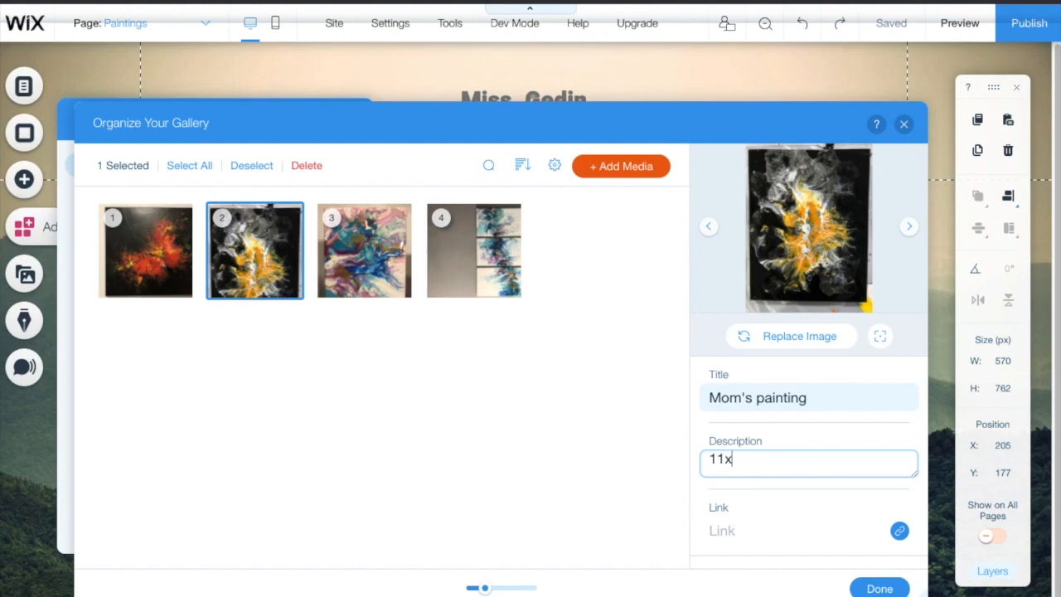
{"action": "type", "text": "14 fluid painting,"}
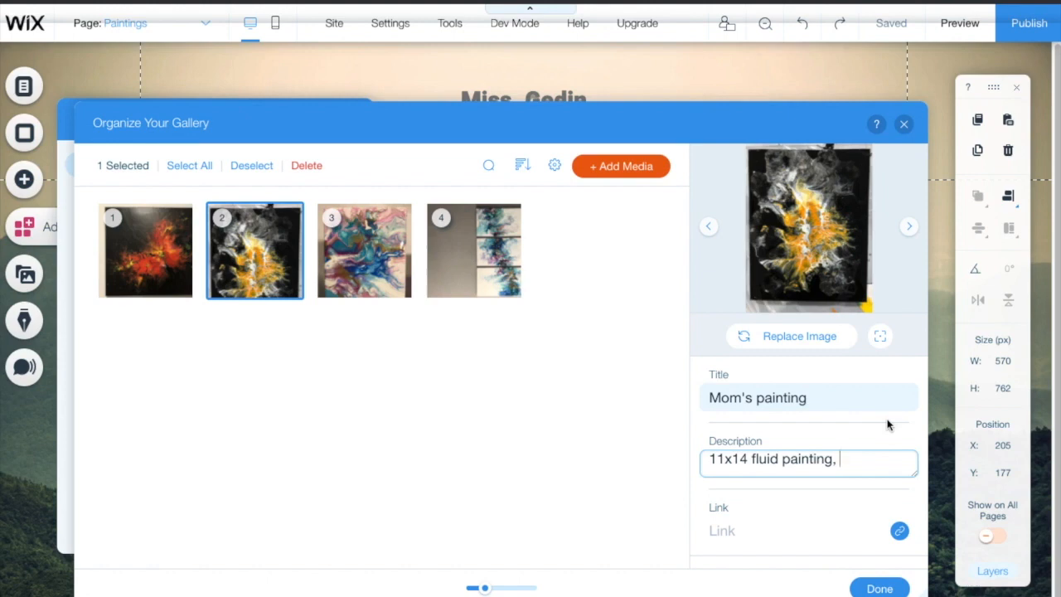
{"action": "type", "text": "2020."}
Step: Close the gallery settings and drag its corner to enlarge the gallery to 702×464 px
{"action": "left_click", "coordinate": [879, 589]}
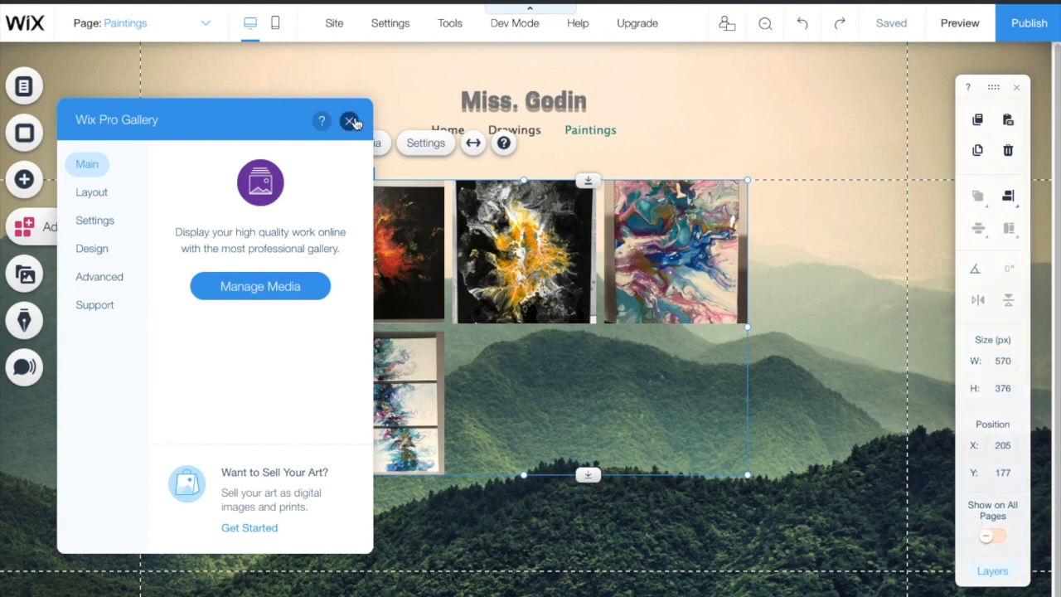
{"action": "left_click", "coordinate": [350, 122]}
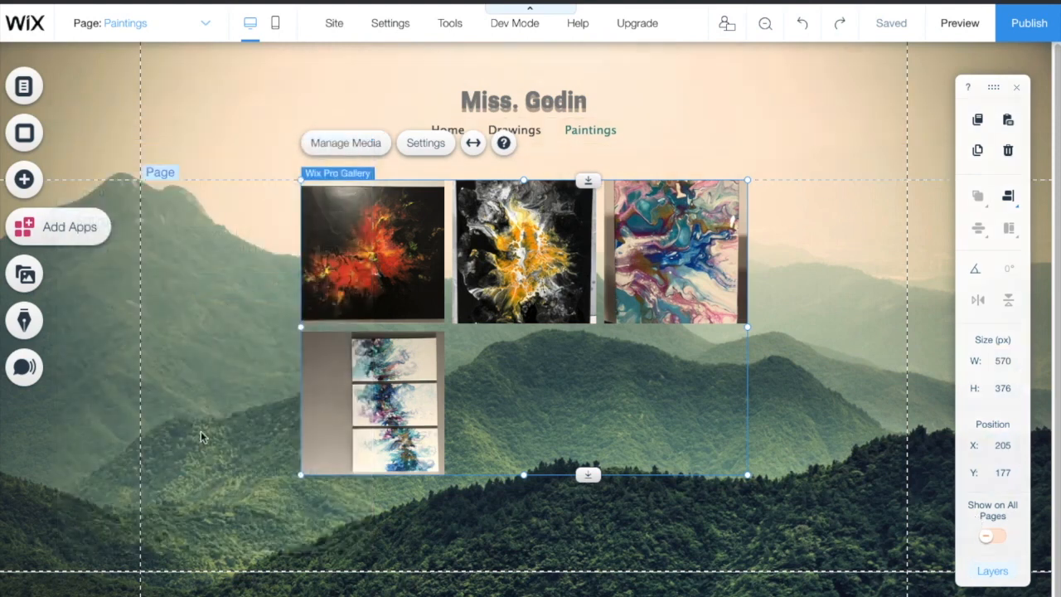
{"action": "left_click_drag", "start_coordinate": [302, 475], "coordinate": [197, 593]}
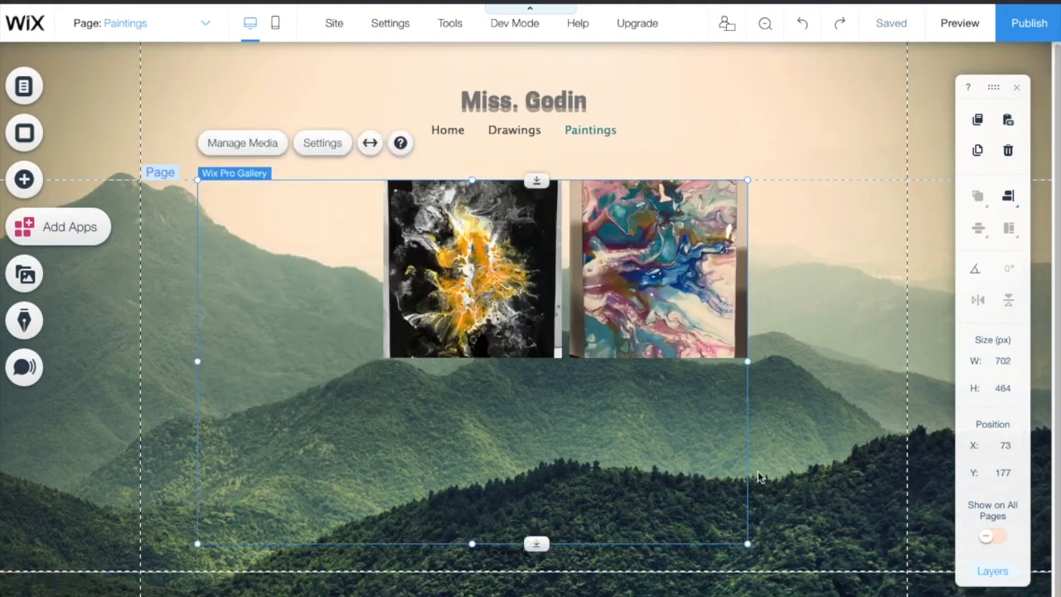
Step: Enlarge the gallery to 860×570 px for three paintings per row, and preview the result
{"action": "left_click_drag", "start_coordinate": [748, 544], "coordinate": [867, 581]}
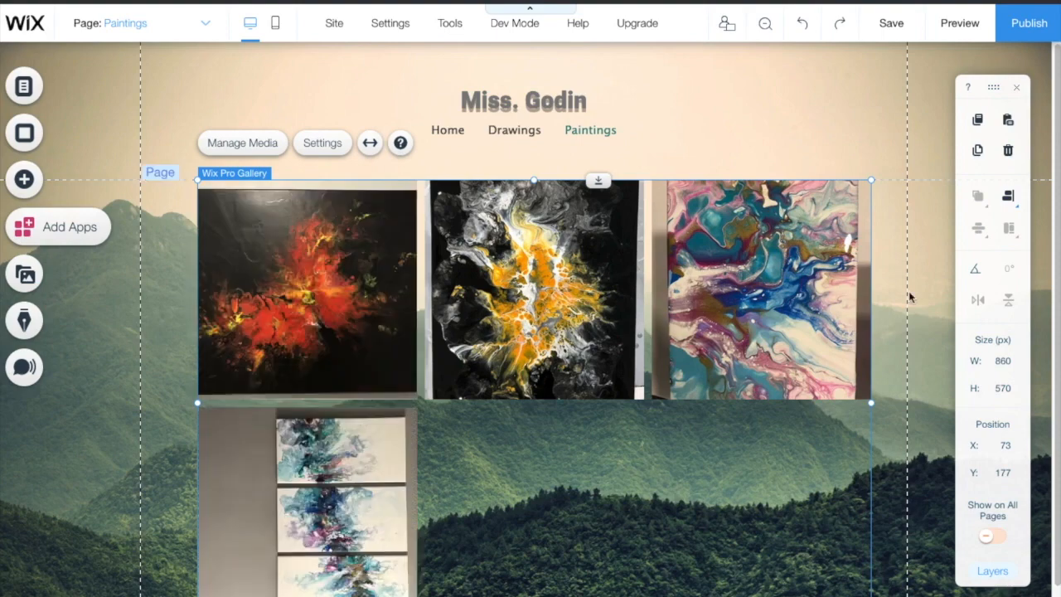
{"action": "left_click", "coordinate": [959, 23]}
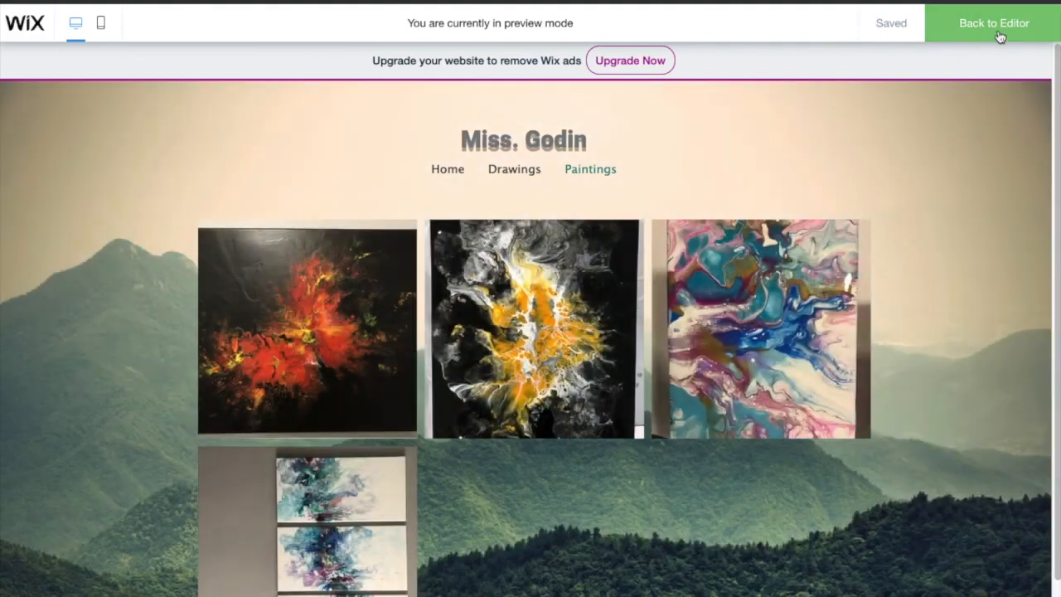
{"action": "left_click", "coordinate": [999, 37]}
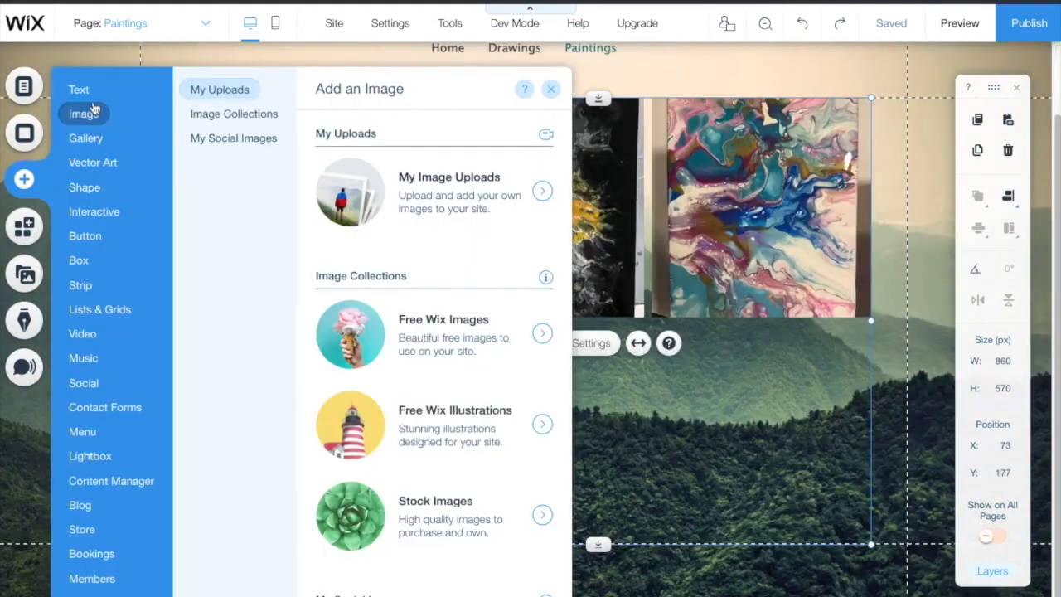
Step: Add a paragraph reading 'Here are all my paintings!' to the right of the gallery
{"action": "mouse_move", "coordinate": [92, 96]}
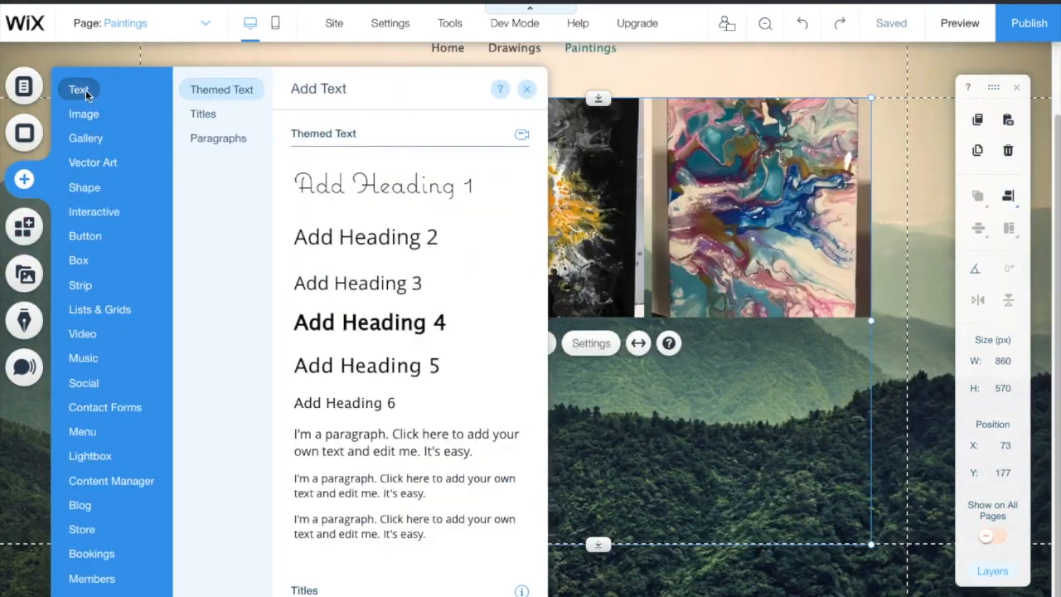
{"action": "left_click", "coordinate": [380, 451]}
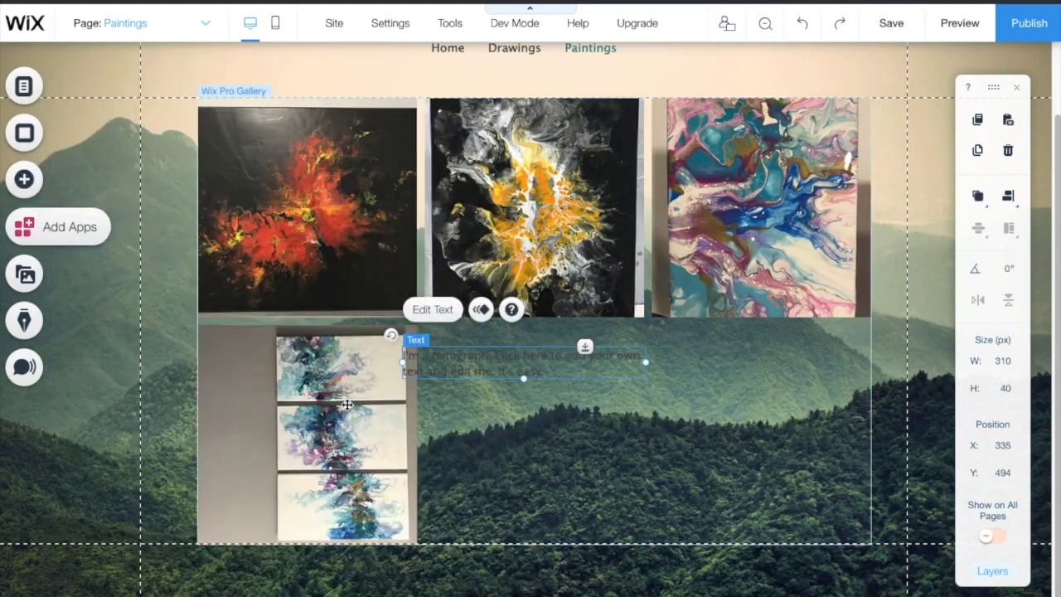
{"action": "left_click_drag", "start_coordinate": [516, 365], "coordinate": [672, 391]}
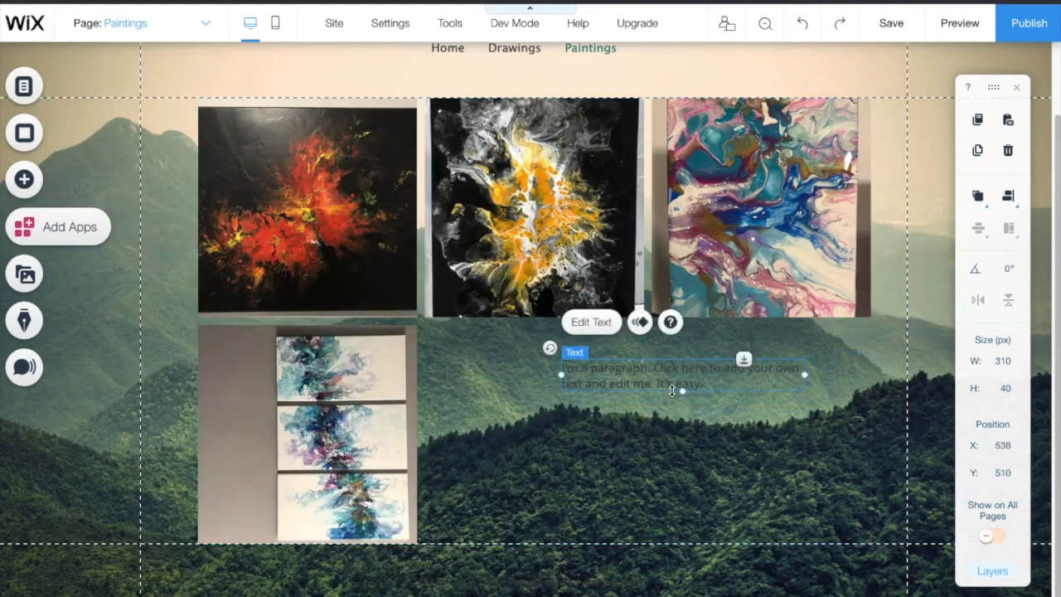
{"action": "double_click", "coordinate": [722, 382]}
{"action": "key", "text": "BackSpace"}
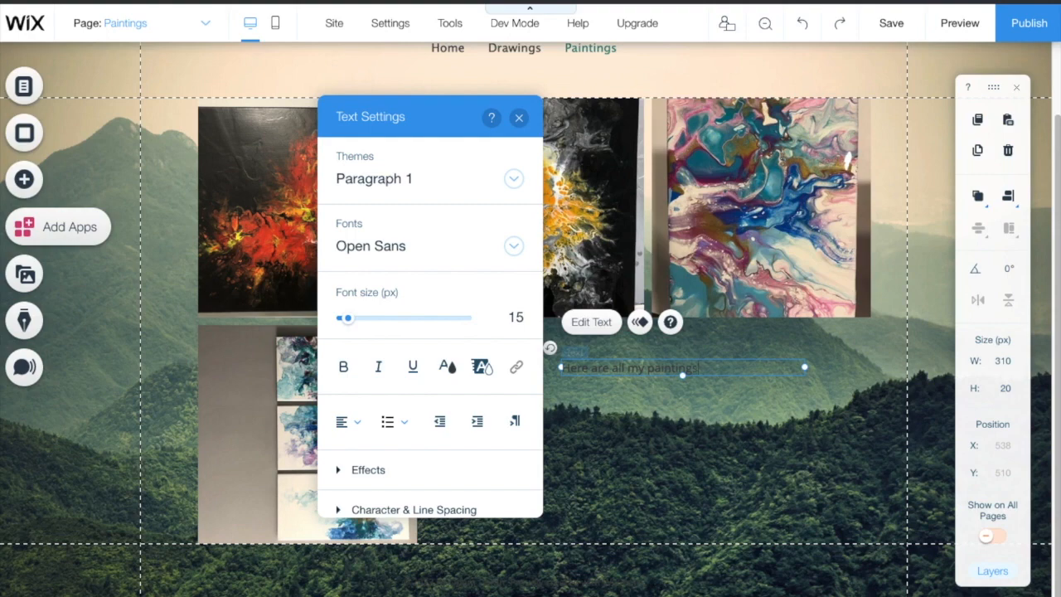
{"action": "left_click", "coordinate": [667, 493]}
{"action": "mouse_move", "coordinate": [629, 366]}
{"action": "left_mouse_down"}
{"action": "mouse_move", "coordinate": [666, 360]}
{"action": "mouse_move", "coordinate": [728, 434]}
{"action": "mouse_move", "coordinate": [710, 420]}
{"action": "left_mouse_up"}
Step: Narrow the gallery from 860 to 591 px and move the caption up beside it
{"action": "left_click", "coordinate": [758, 276]}
{"action": "left_click_drag", "start_coordinate": [875, 320], "coordinate": [661, 321]}
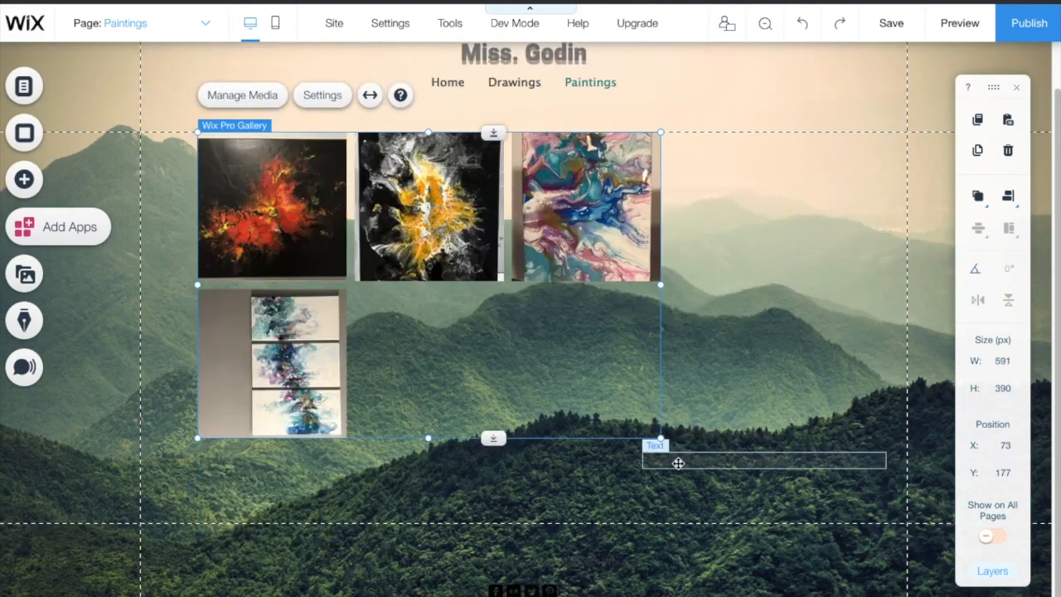
{"action": "mouse_move", "coordinate": [678, 462]}
{"action": "left_mouse_down"}
{"action": "mouse_move", "coordinate": [702, 215]}
{"action": "mouse_move", "coordinate": [722, 181]}
{"action": "mouse_move", "coordinate": [711, 161]}
{"action": "left_mouse_up"}
{"action": "left_click", "coordinate": [745, 238]}
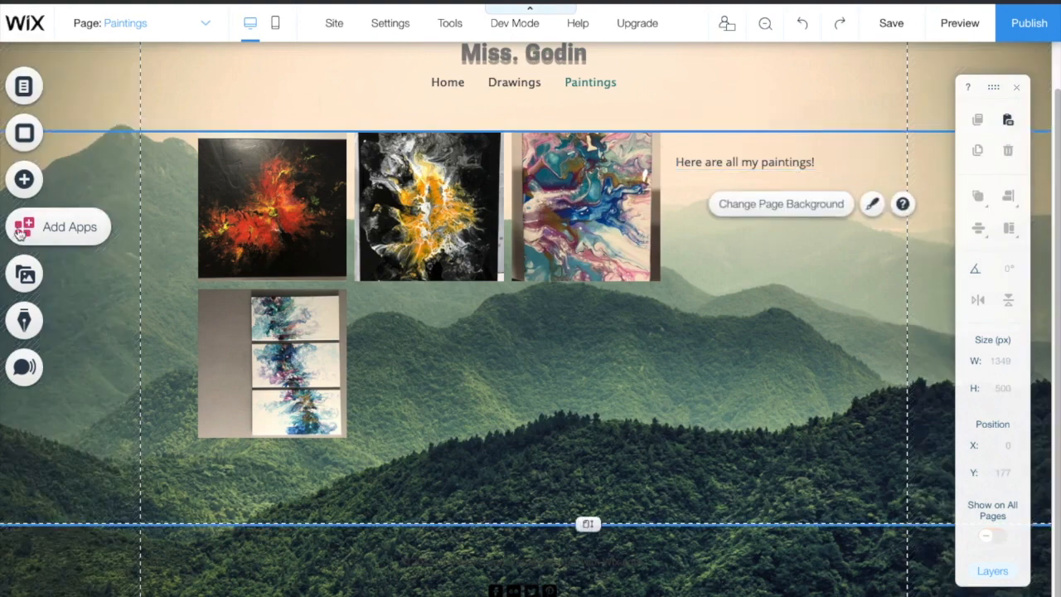
Step: Add a teal rectangle beside the gallery and move the caption onto it
{"action": "left_click", "coordinate": [24, 179]}
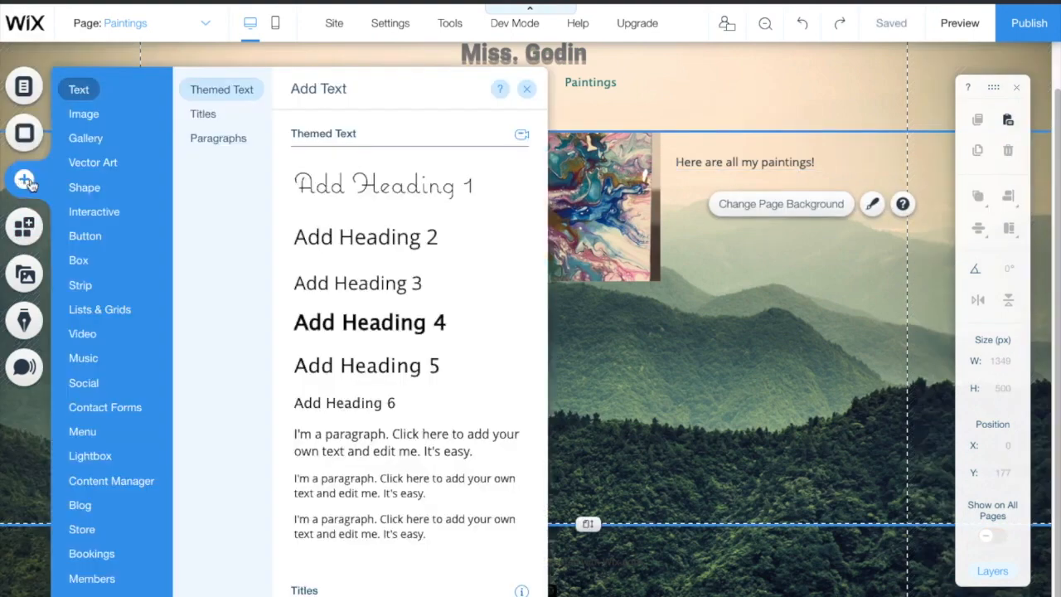
{"action": "left_click", "coordinate": [77, 187]}
{"action": "left_click", "coordinate": [501, 345]}
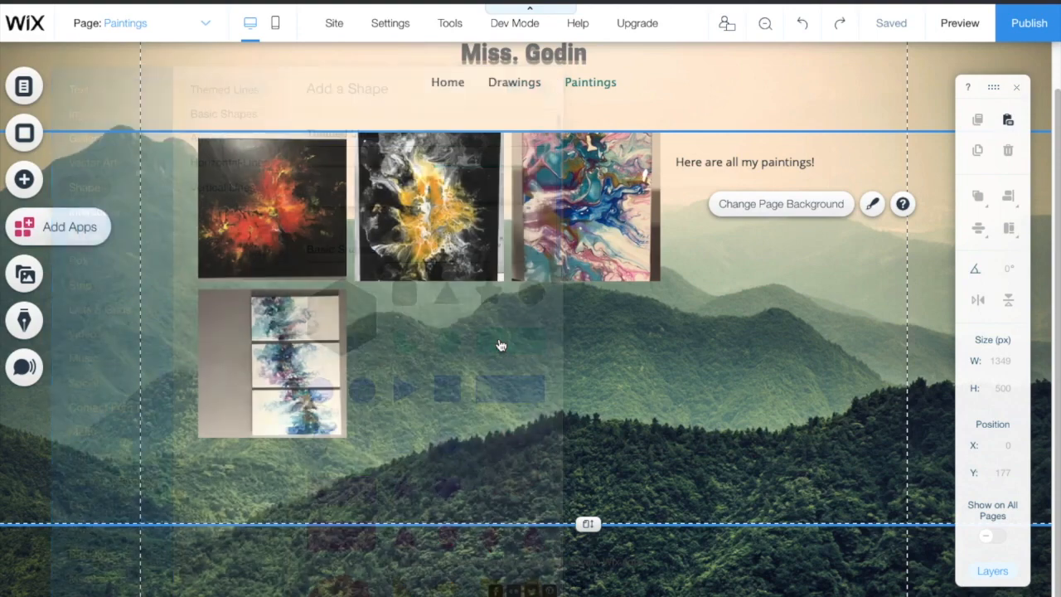
{"action": "mouse_move", "coordinate": [589, 337]}
{"action": "left_mouse_down"}
{"action": "mouse_move", "coordinate": [774, 182]}
{"action": "mouse_move", "coordinate": [827, 156]}
{"action": "left_mouse_up"}
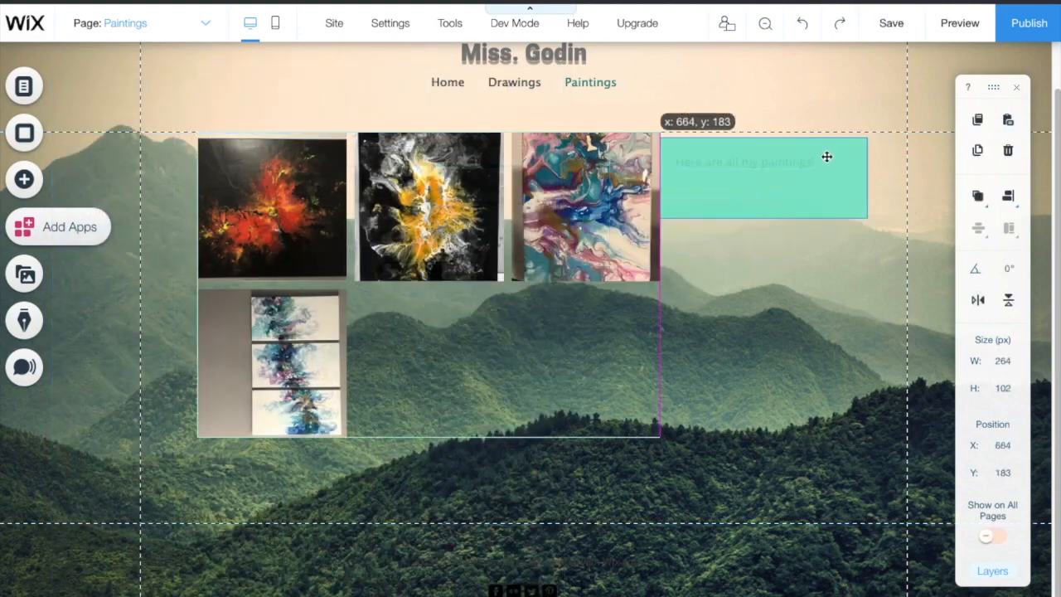
{"action": "left_click_drag", "start_coordinate": [756, 180], "coordinate": [772, 213]}
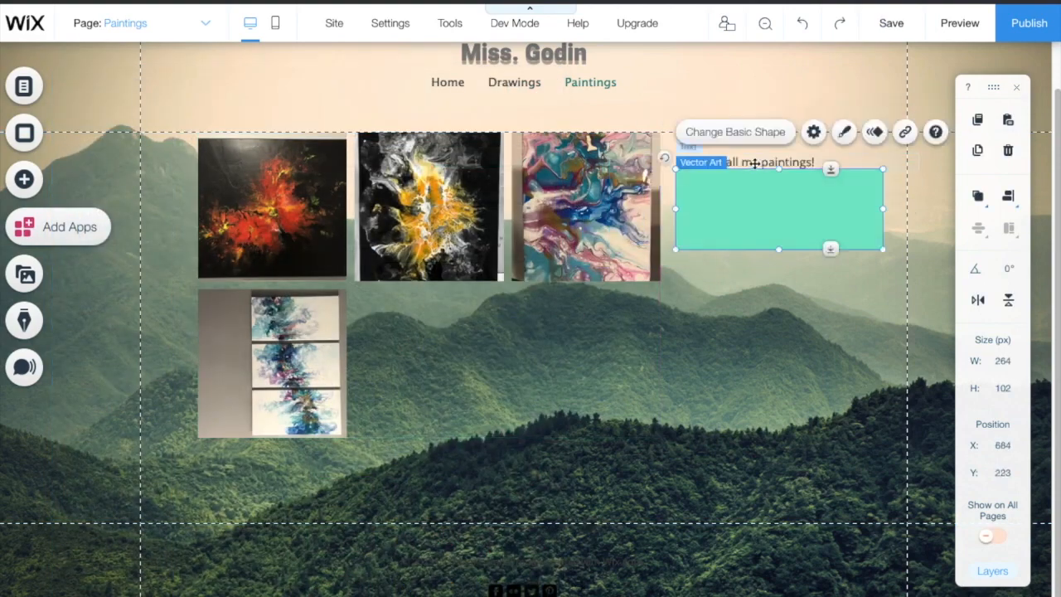
{"action": "double_click", "coordinate": [755, 163]}
{"action": "left_click", "coordinate": [732, 297]}
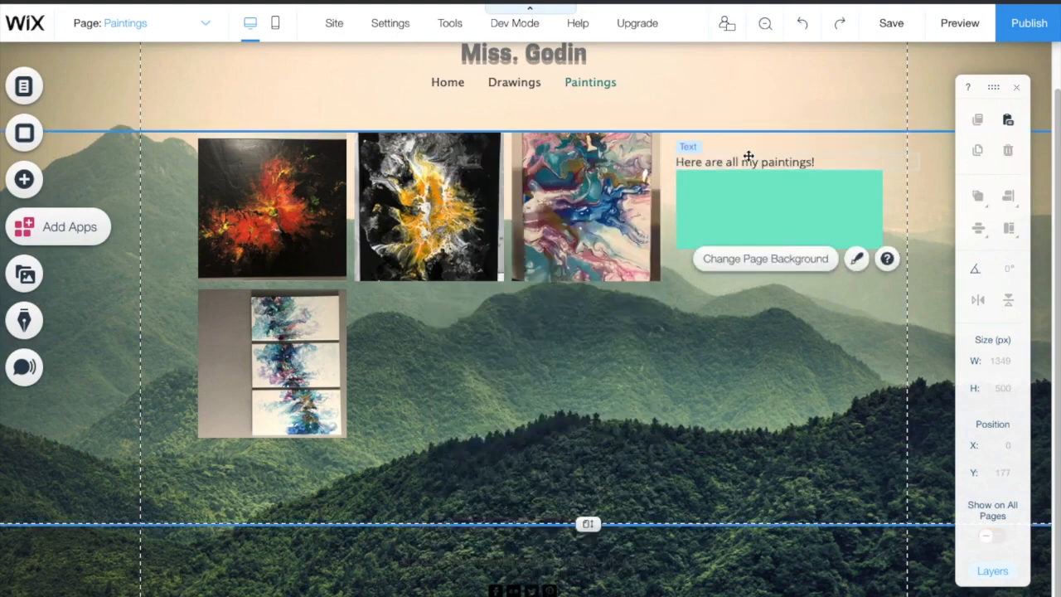
{"action": "left_click_drag", "start_coordinate": [738, 164], "coordinate": [754, 217]}
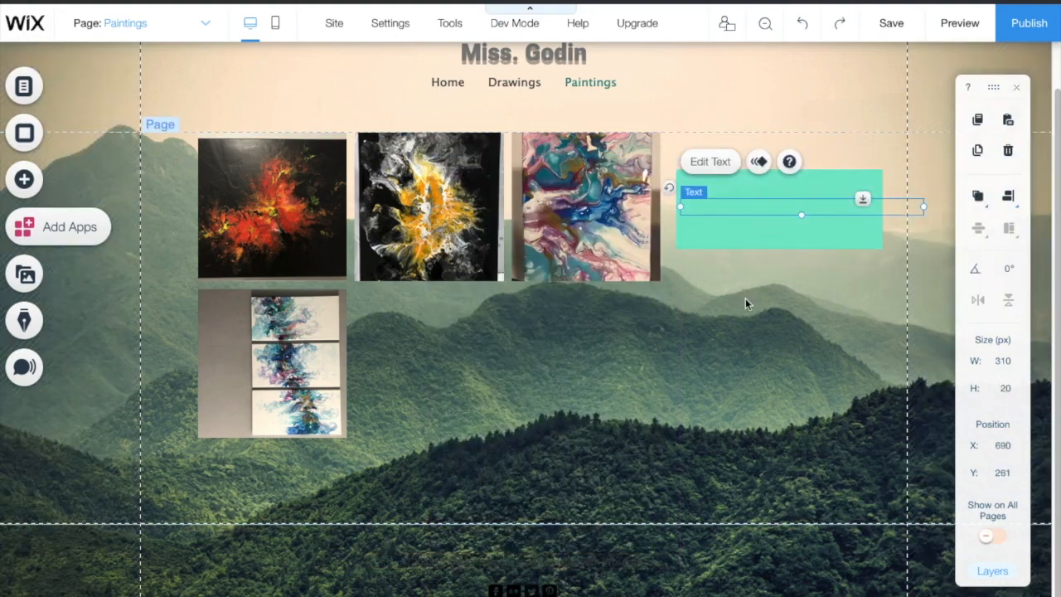
Step: Send the rectangle behind the caption and make the page section taller, from 500 to 685
{"action": "left_click", "coordinate": [771, 232]}
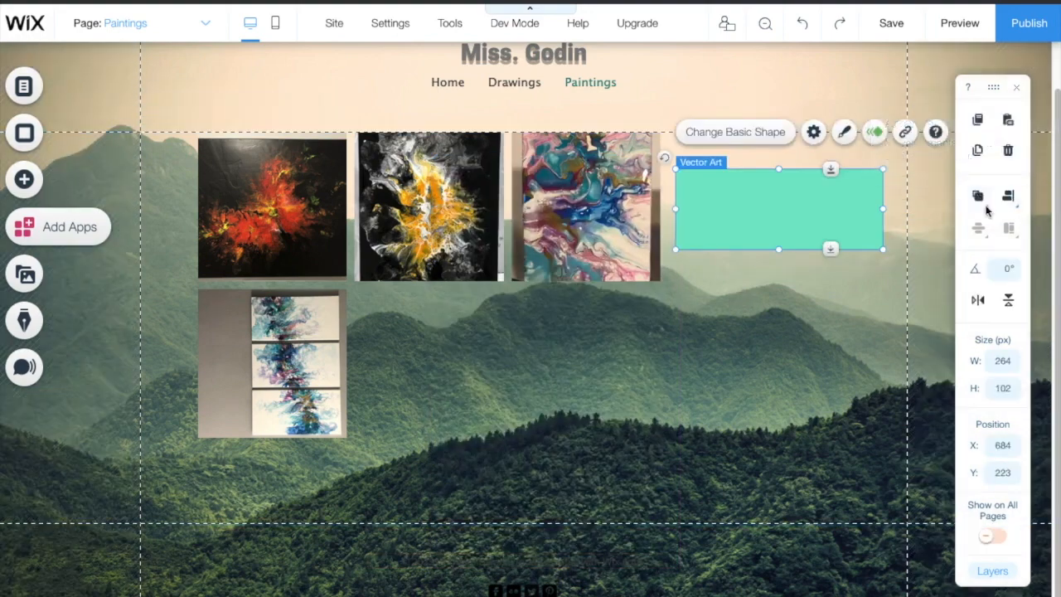
{"action": "left_click", "coordinate": [985, 207]}
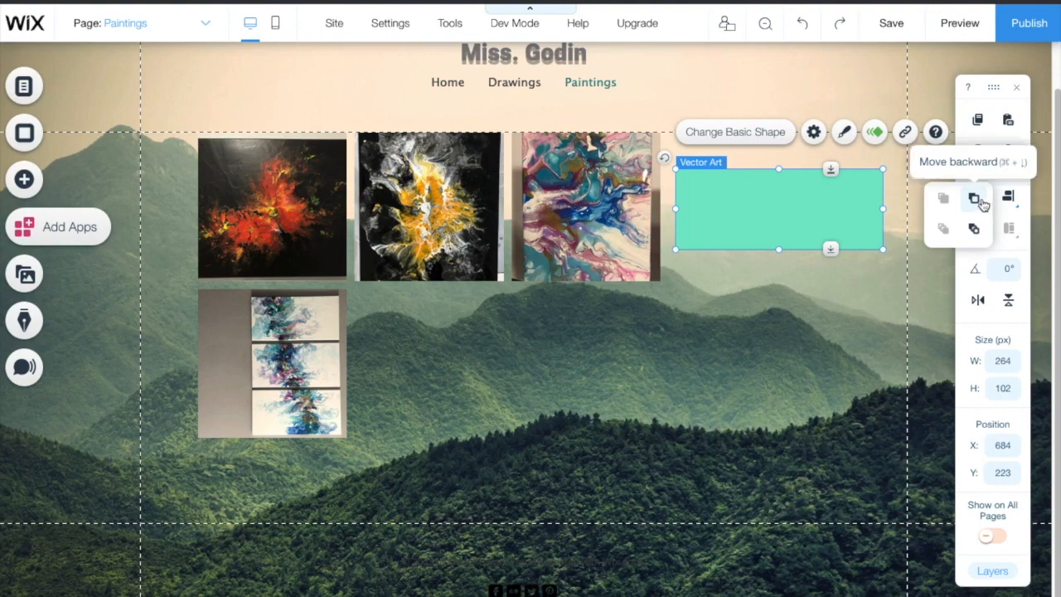
{"action": "left_click", "coordinate": [983, 203]}
{"action": "left_click", "coordinate": [780, 289]}
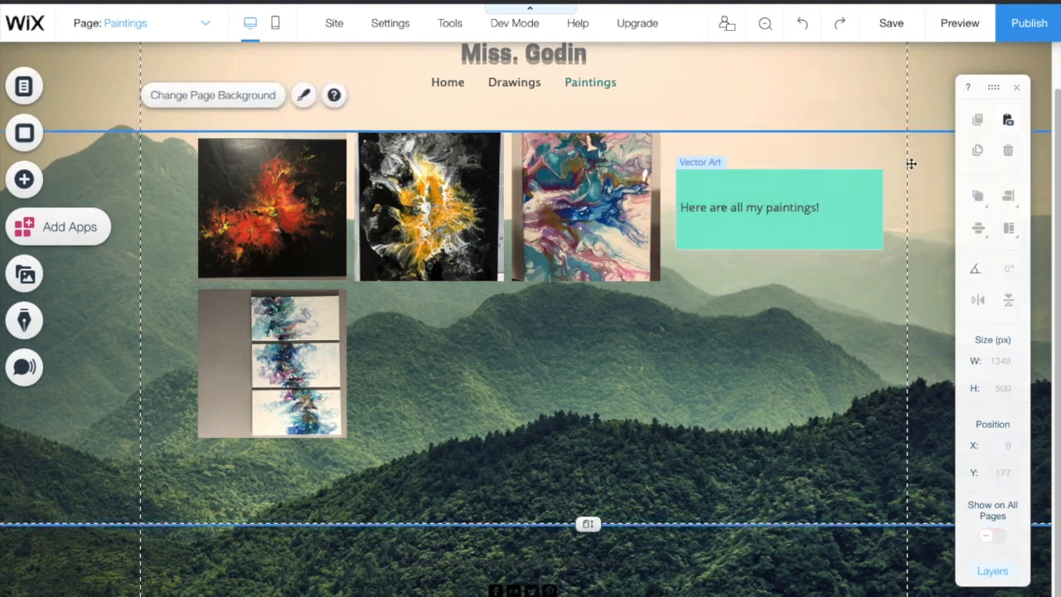
{"action": "left_click_drag", "start_coordinate": [588, 561], "coordinate": [588, 596]}
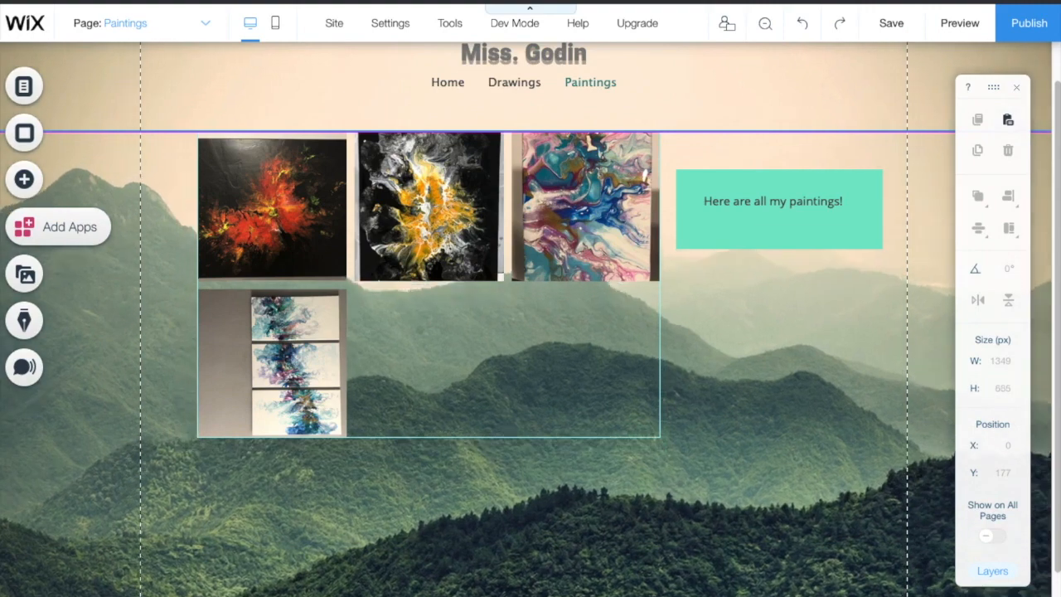
Step: Add a Video Upload player and place it below the paintings gallery
{"action": "left_click", "coordinate": [24, 184]}
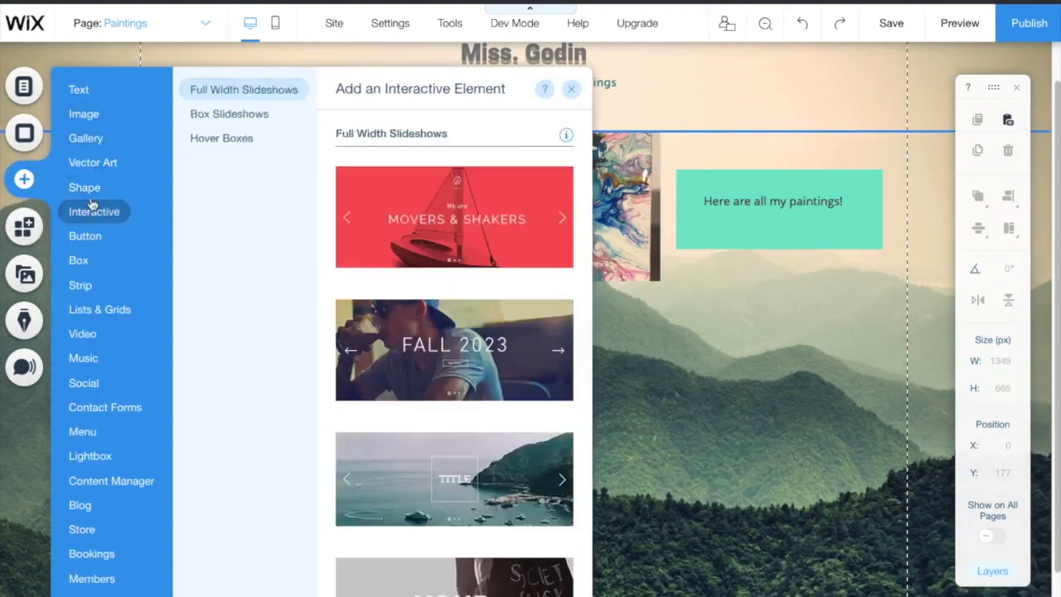
{"action": "mouse_move", "coordinate": [89, 334]}
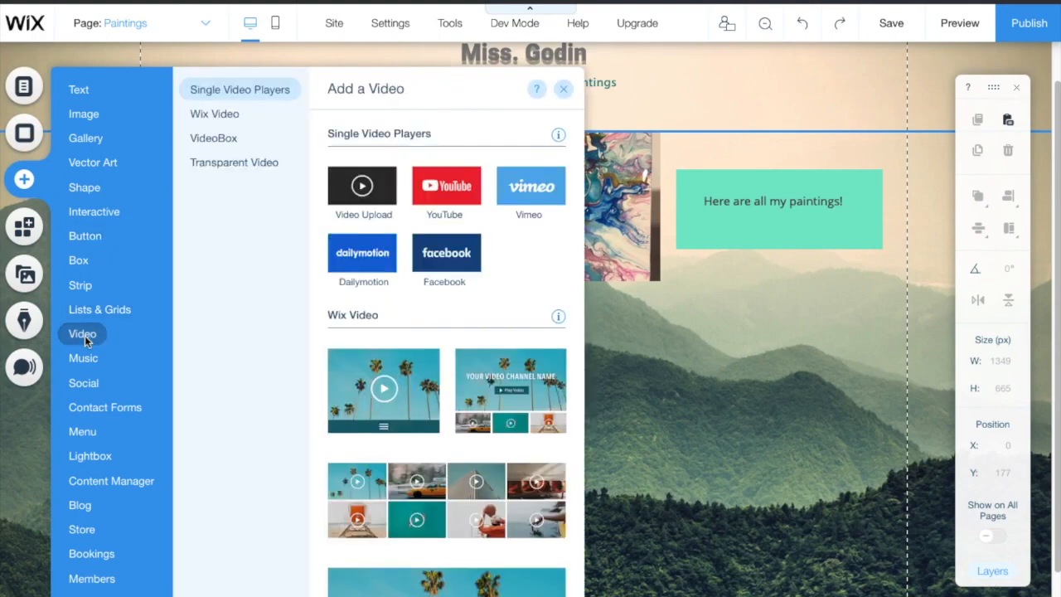
{"action": "left_click", "coordinate": [375, 192]}
{"action": "left_click_drag", "start_coordinate": [440, 334], "coordinate": [284, 548]}
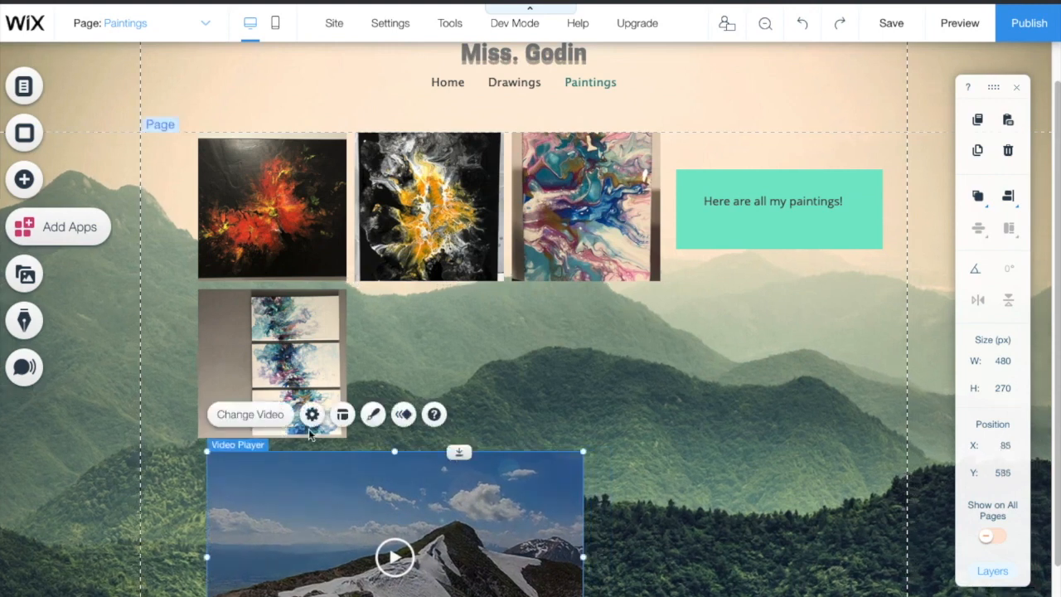
Step: In the video player's settings, choose Change Video and upload from the computer
{"action": "left_click", "coordinate": [277, 415]}
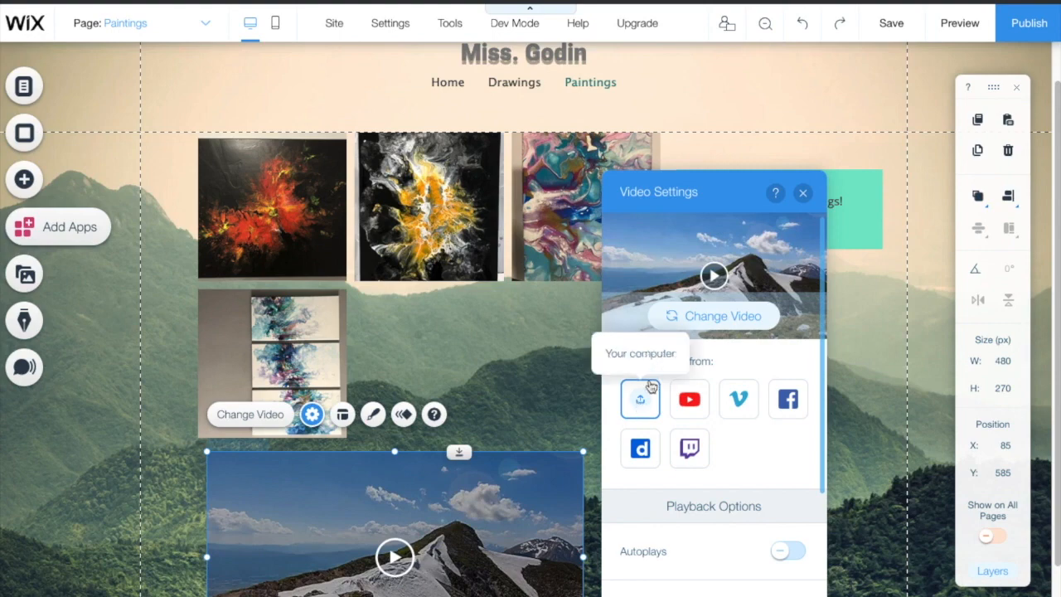
{"action": "left_click", "coordinate": [709, 321]}
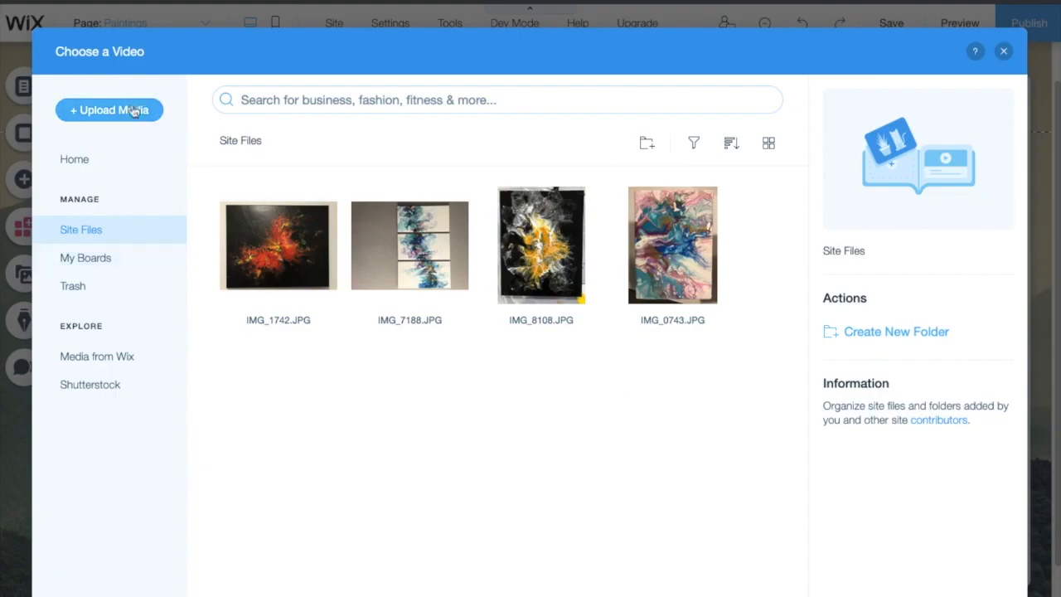
{"action": "left_click", "coordinate": [135, 114]}
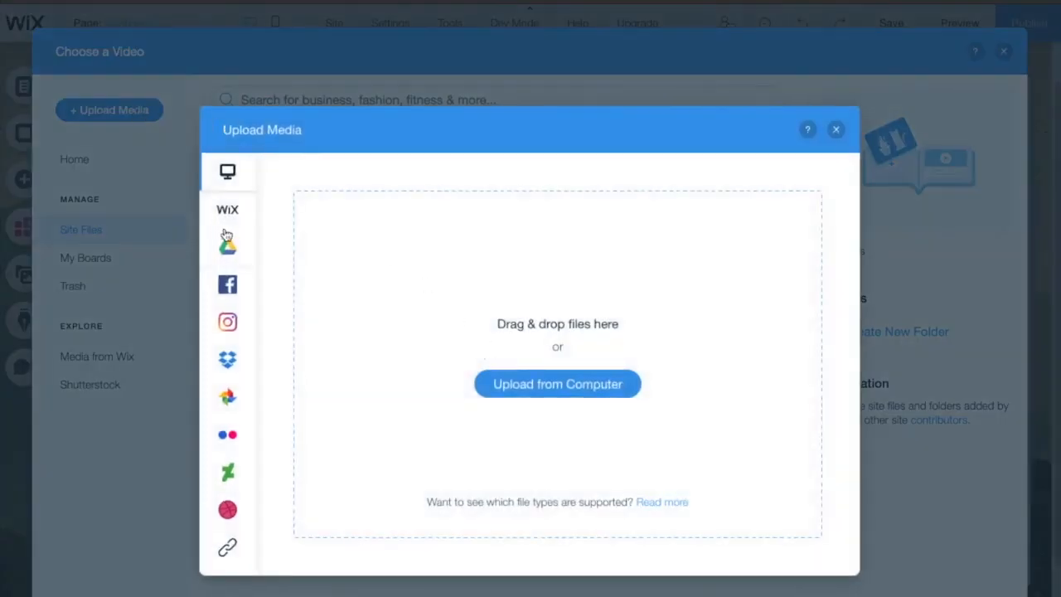
{"action": "left_click", "coordinate": [557, 385]}
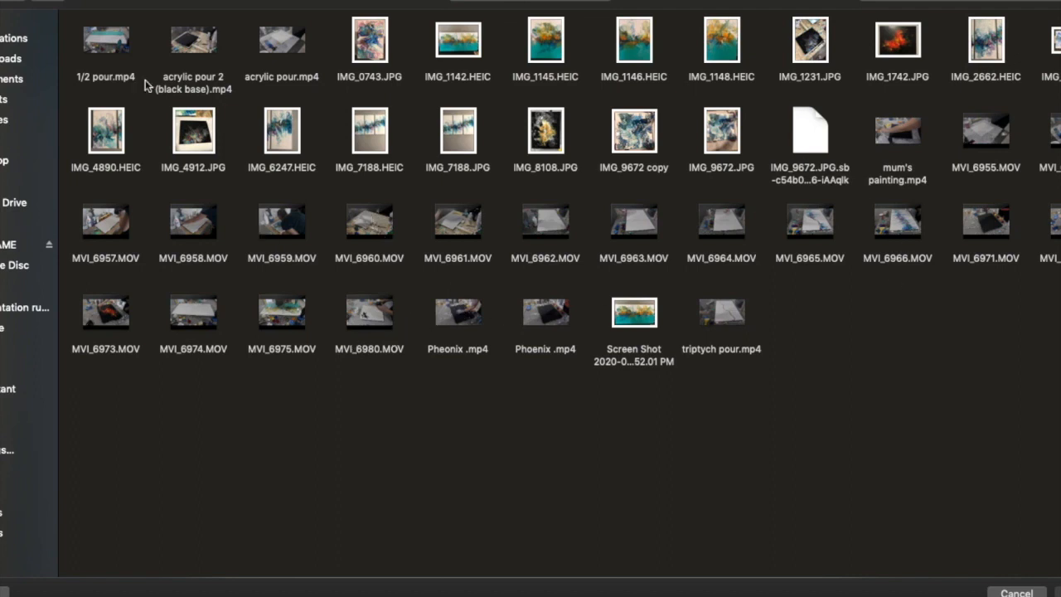
Step: Upload 'acrylic pour 2 (black base).mp4' from the file picker
{"action": "left_click", "coordinate": [203, 54]}
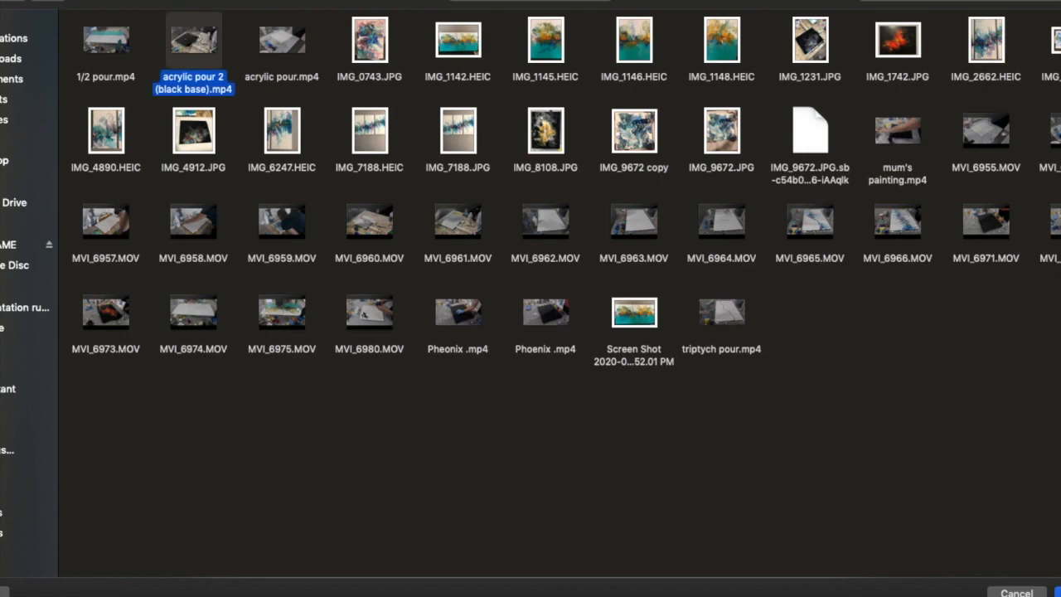
{"action": "key", "text": "Return"}
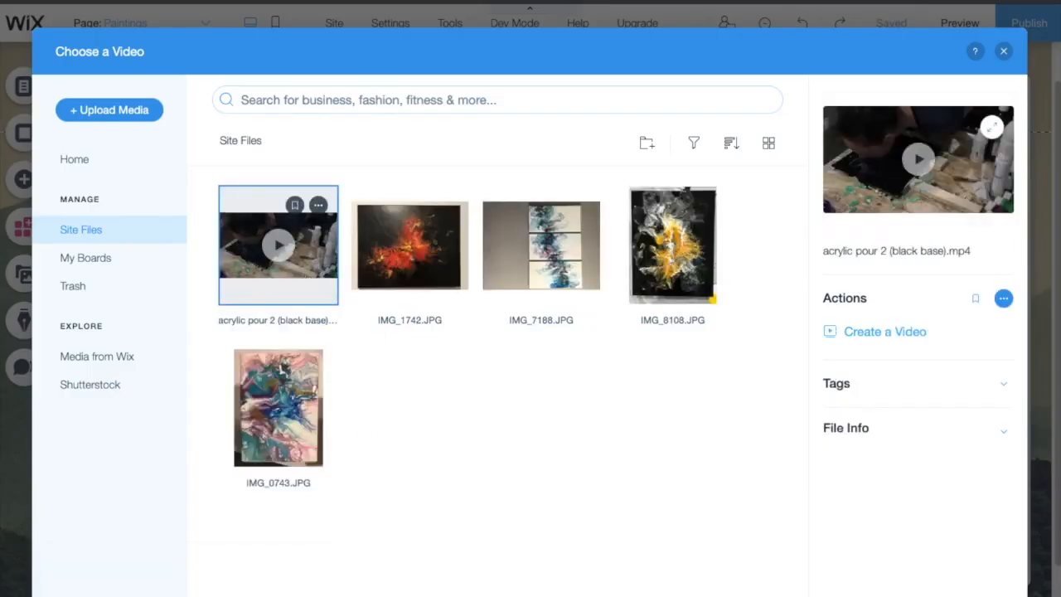
Step: Load the uploaded acrylic pour clip into the video player, described as 'A paint pour using acrylic'
{"action": "left_click", "coordinate": [957, 595]}
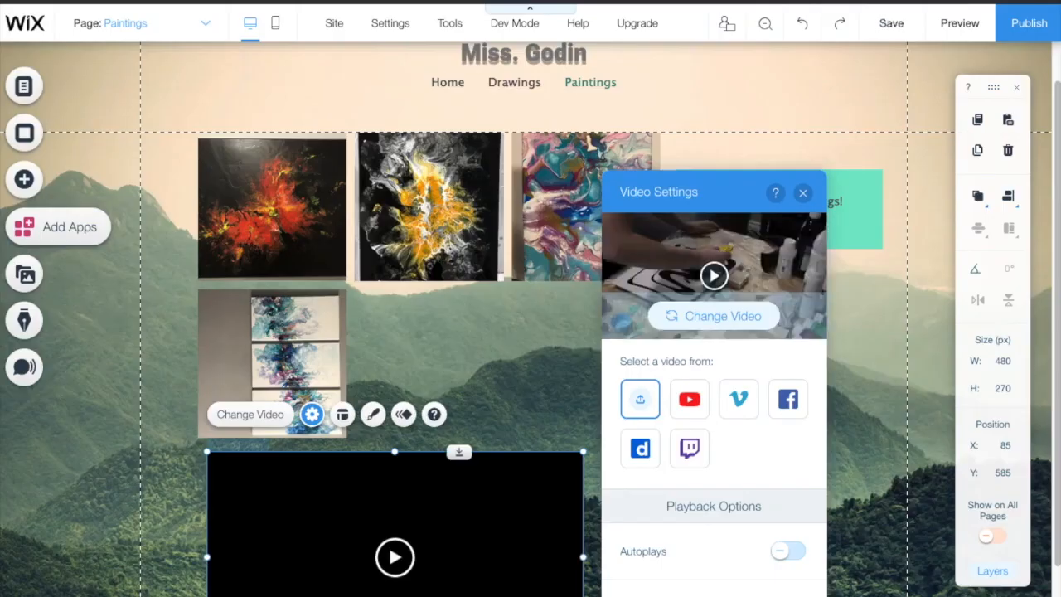
{"action": "scroll", "coordinate": [710, 576], "scroll_direction": "down", "scroll_amount": 3}
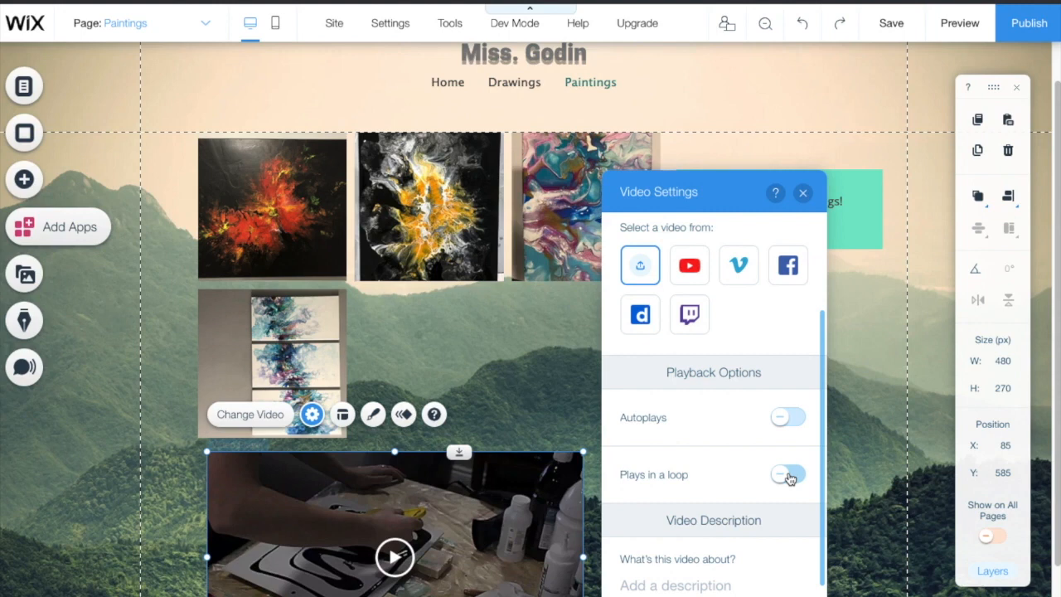
{"action": "left_click", "coordinate": [699, 576]}
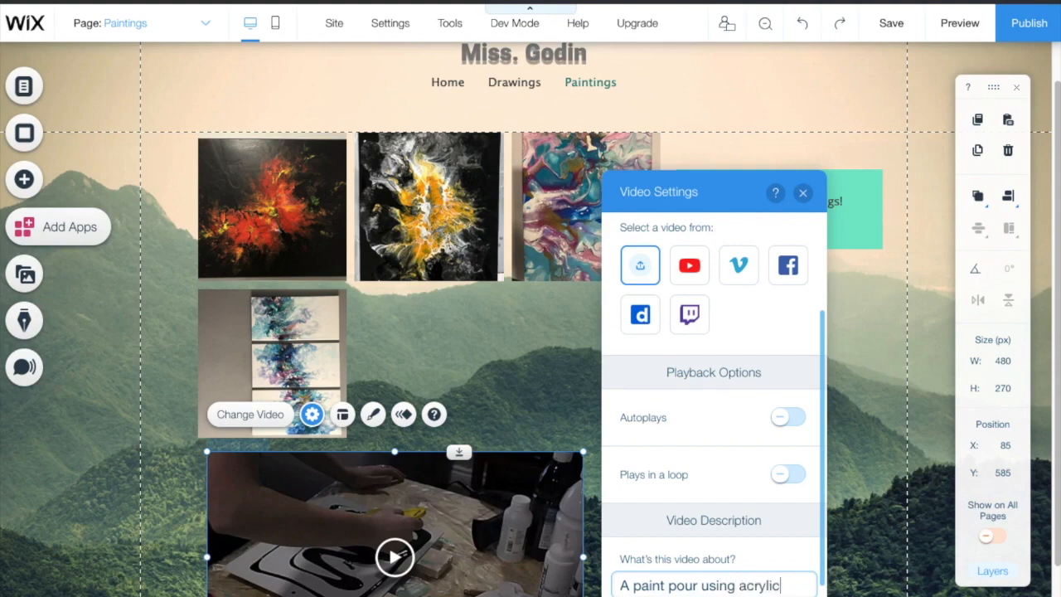
{"action": "left_click", "coordinate": [862, 559]}
{"action": "scroll", "coordinate": [478, 536], "scroll_direction": "down", "scroll_amount": 1}
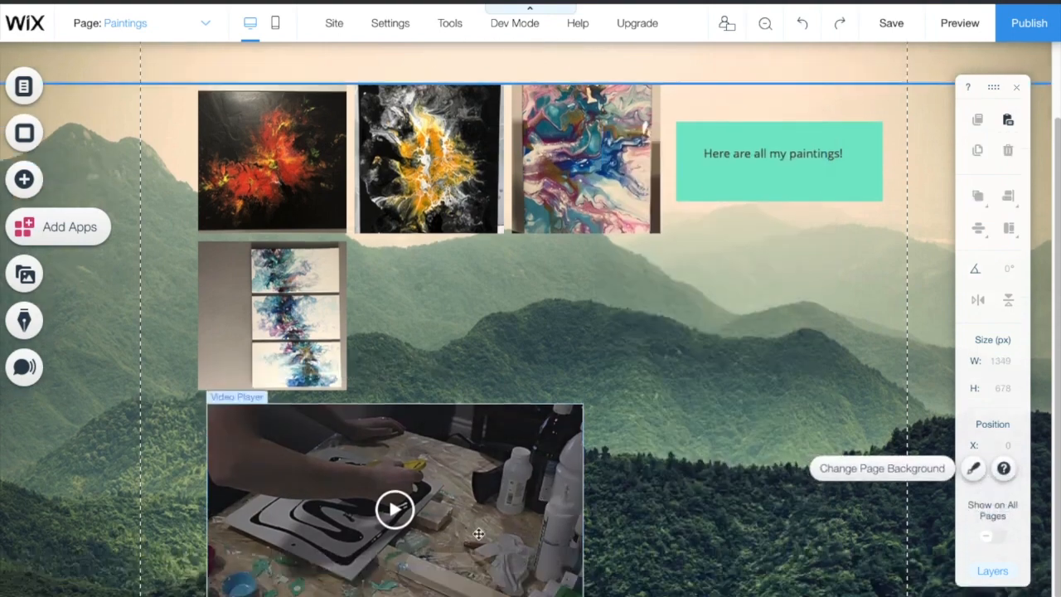
{"action": "left_click", "coordinate": [957, 24]}
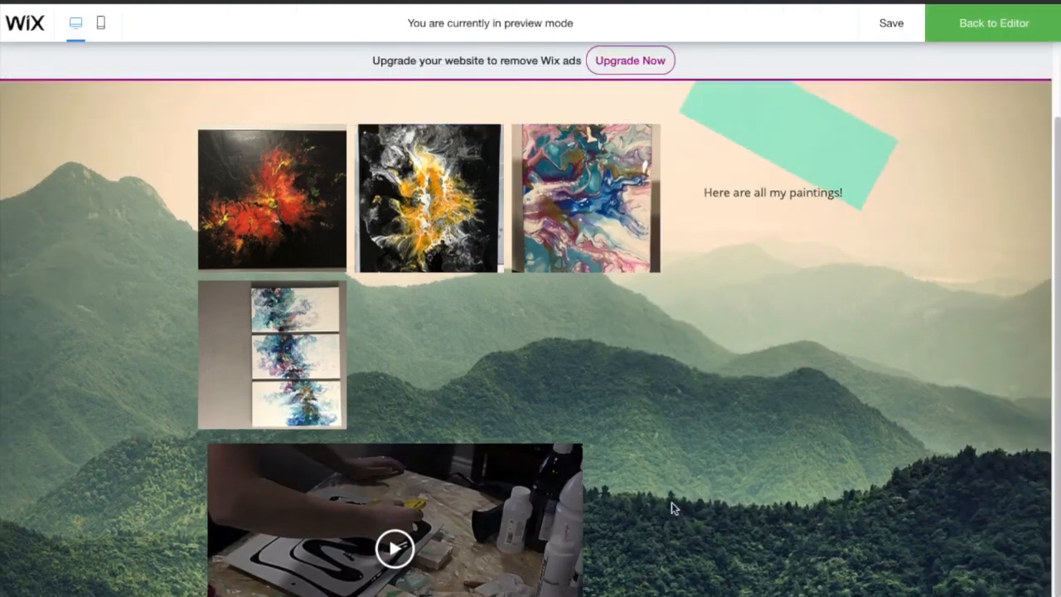
{"action": "scroll", "coordinate": [671, 504], "scroll_direction": "down", "scroll_amount": 1}
{"action": "left_click", "coordinate": [379, 448]}
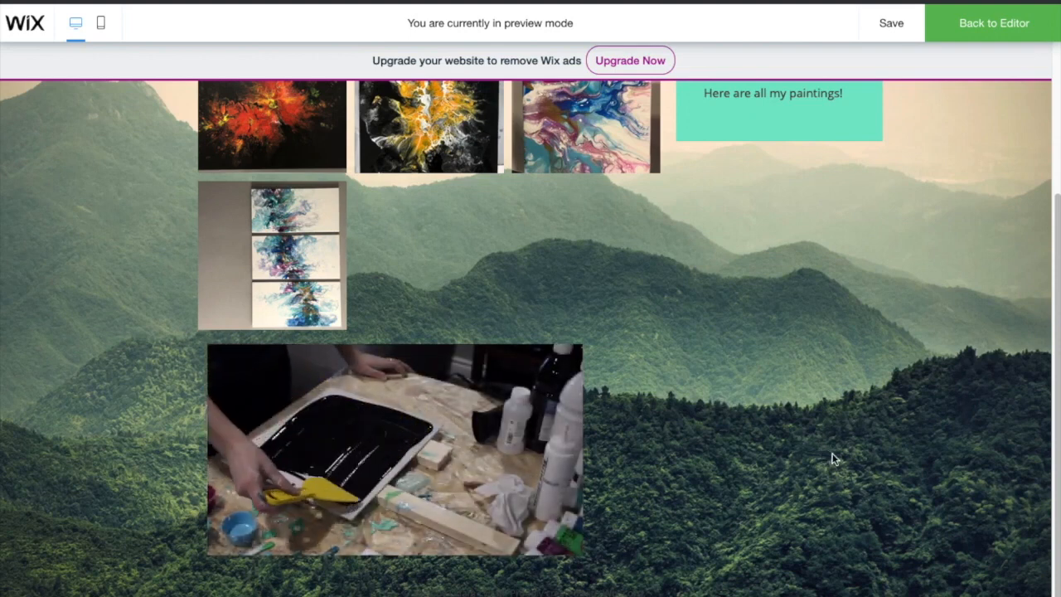
{"action": "scroll", "coordinate": [804, 452], "scroll_direction": "up", "scroll_amount": 2}
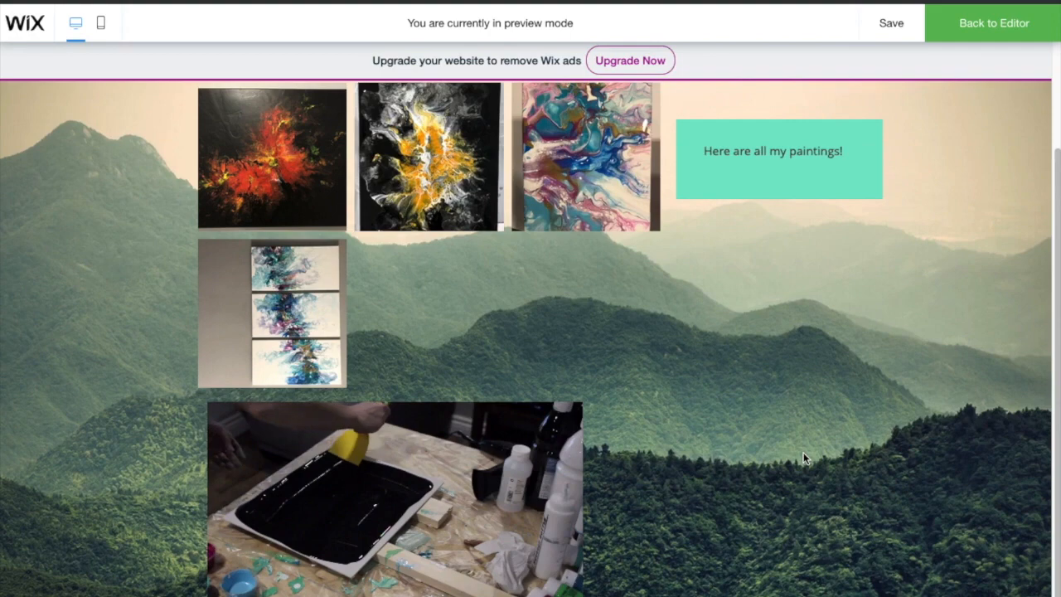
{"action": "left_click", "coordinate": [1028, 31]}
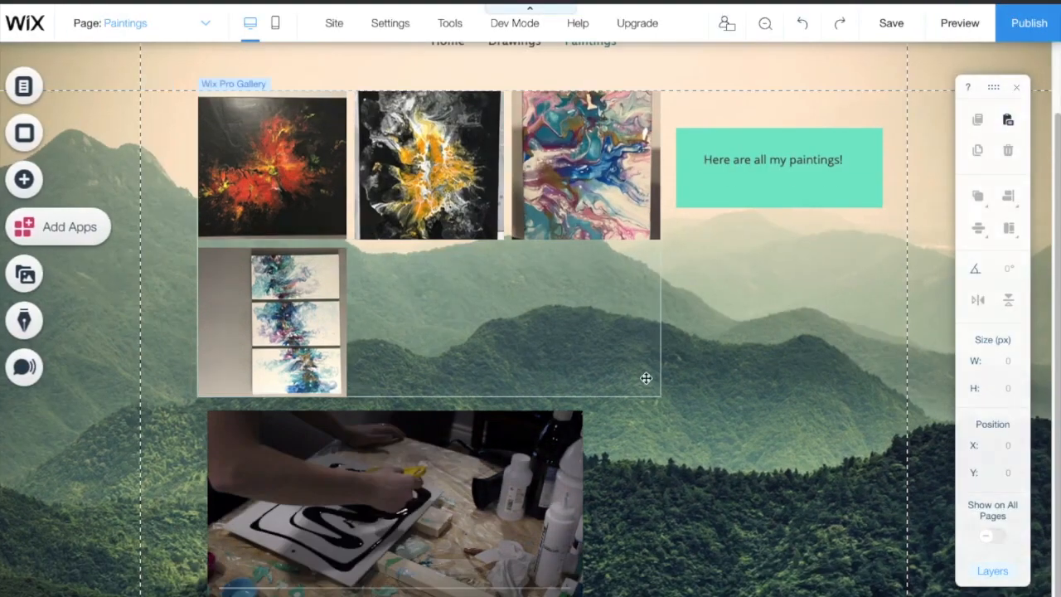
Step: Move the video player further right and give the Paintings page a marble background
{"action": "left_click_drag", "start_coordinate": [450, 531], "coordinate": [835, 470]}
{"action": "left_click", "coordinate": [24, 132]}
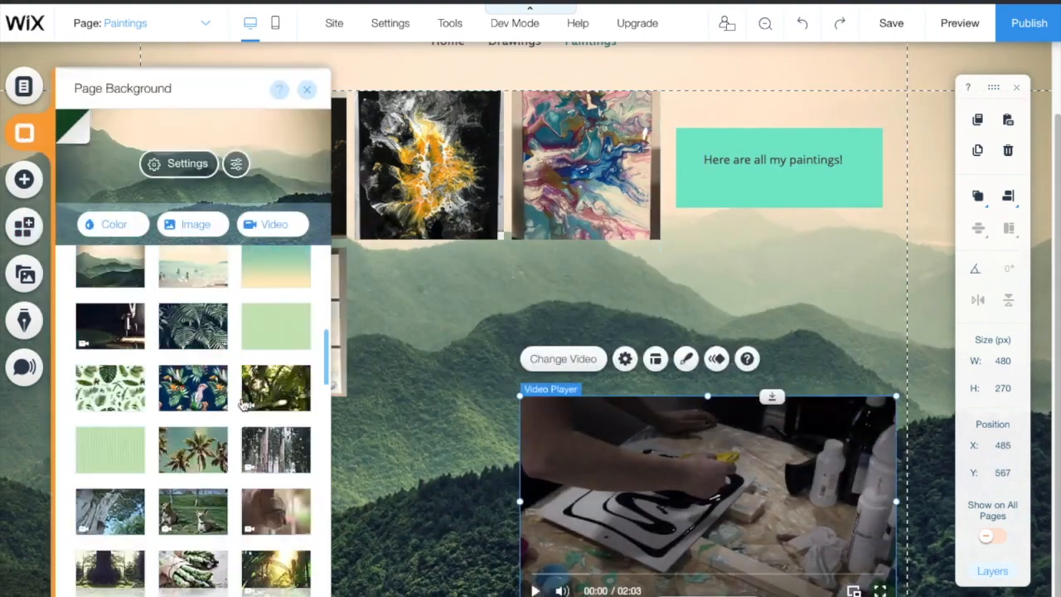
{"action": "scroll", "coordinate": [194, 415], "scroll_direction": "down", "scroll_amount": 5}
{"action": "left_click", "coordinate": [199, 479]}
{"action": "scroll", "coordinate": [282, 464], "scroll_direction": "down", "scroll_amount": 10}
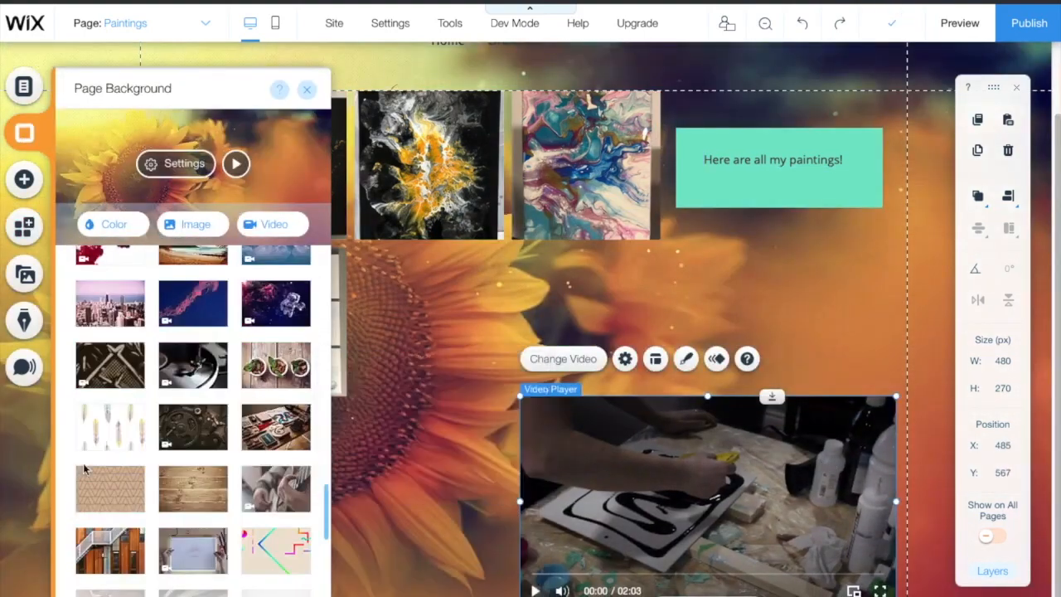
{"action": "left_click", "coordinate": [110, 431]}
{"action": "scroll", "coordinate": [296, 464], "scroll_direction": "down", "scroll_amount": 10}
{"action": "left_click", "coordinate": [298, 455]}
{"action": "left_click", "coordinate": [810, 296]}
Step: Switch the paintings gallery to the Collage layout, then go to the Drawings page
{"action": "left_click", "coordinate": [296, 173]}
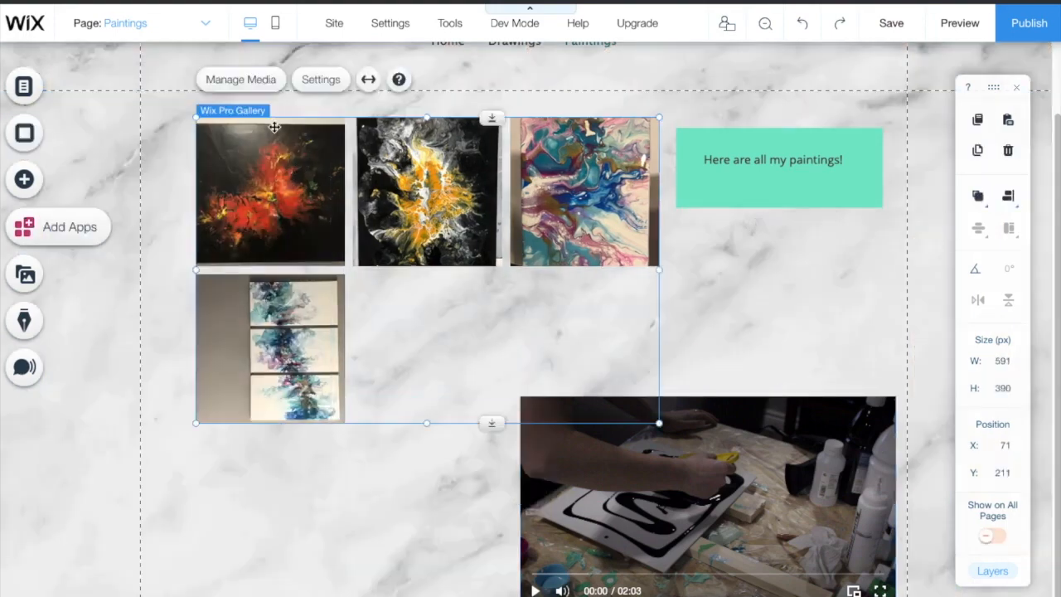
{"action": "left_click", "coordinate": [322, 78]}
{"action": "left_click", "coordinate": [96, 195]}
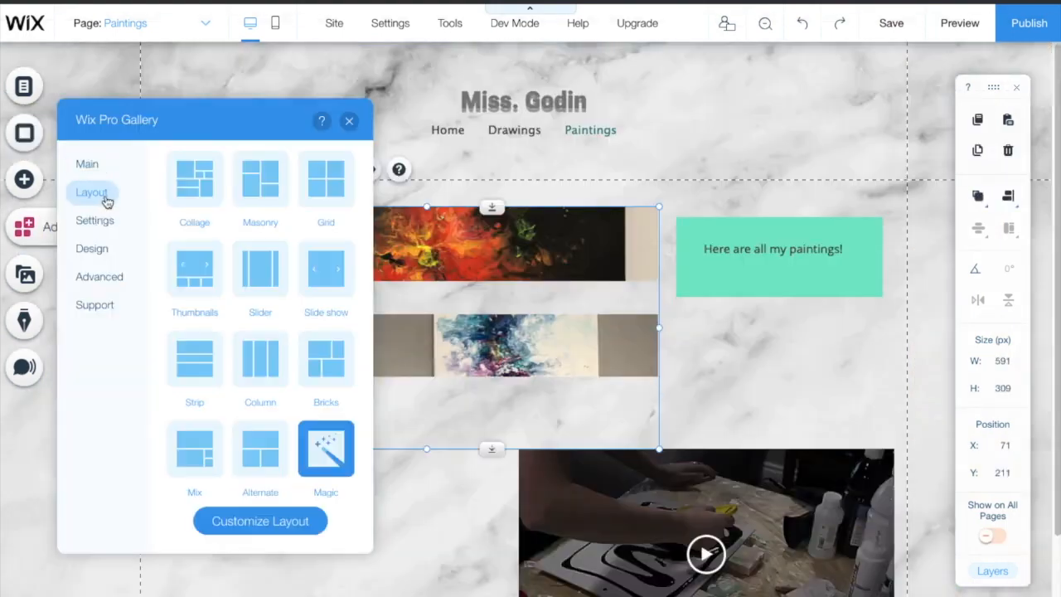
{"action": "left_click", "coordinate": [199, 181]}
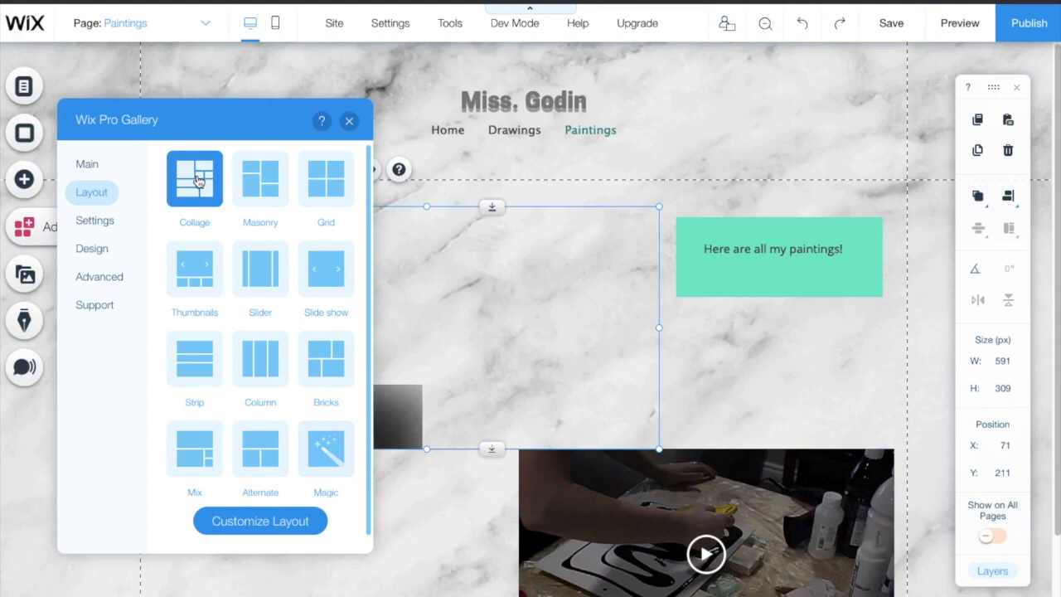
{"action": "left_click", "coordinate": [747, 473]}
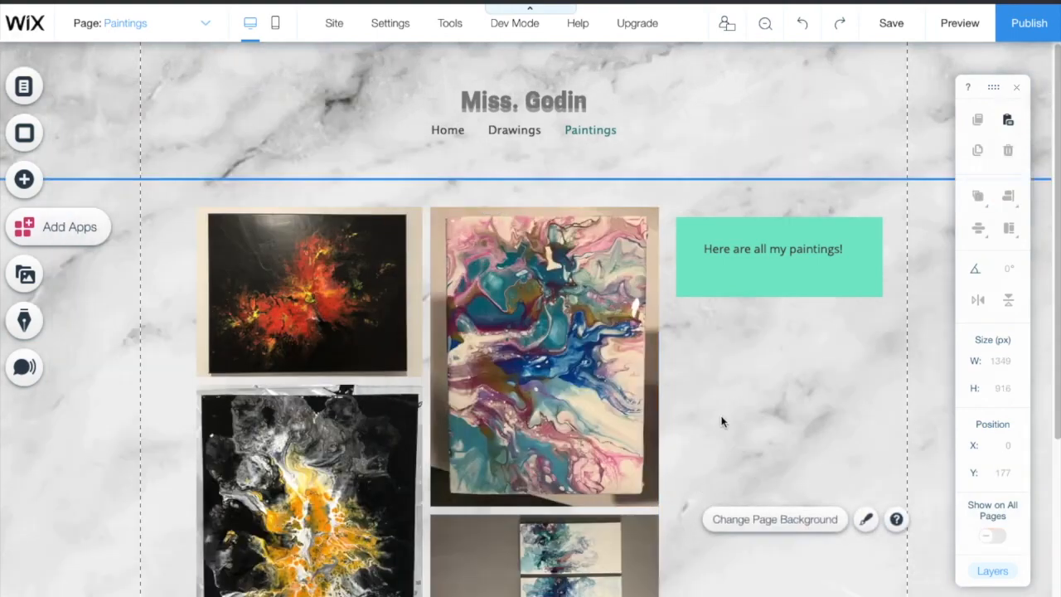
{"action": "scroll", "coordinate": [728, 409], "scroll_direction": "down", "scroll_amount": 3}
{"action": "scroll", "coordinate": [727, 415], "scroll_direction": "up", "scroll_amount": 3}
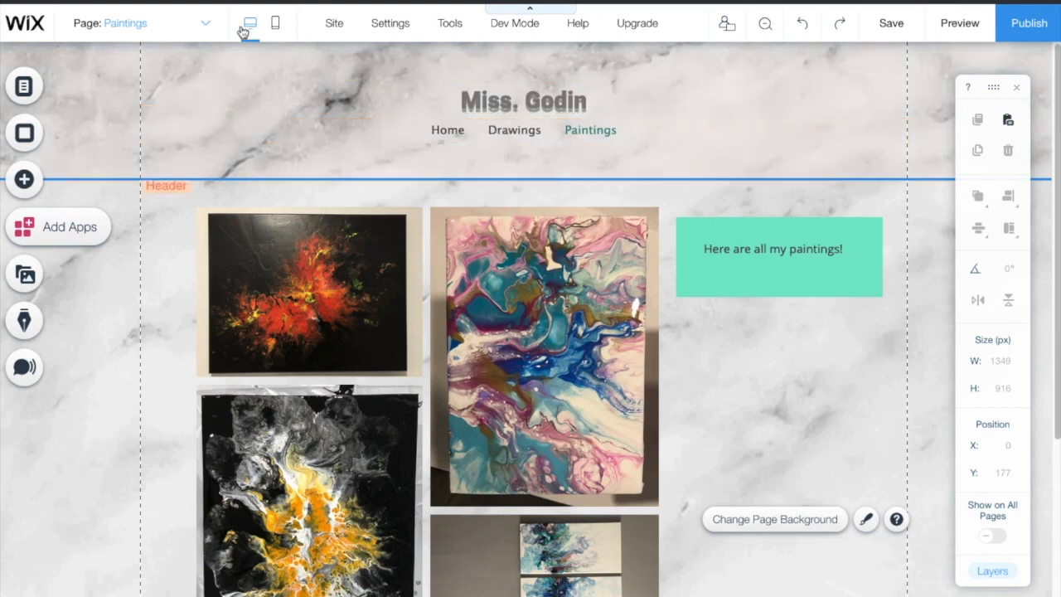
{"action": "left_click", "coordinate": [211, 18]}
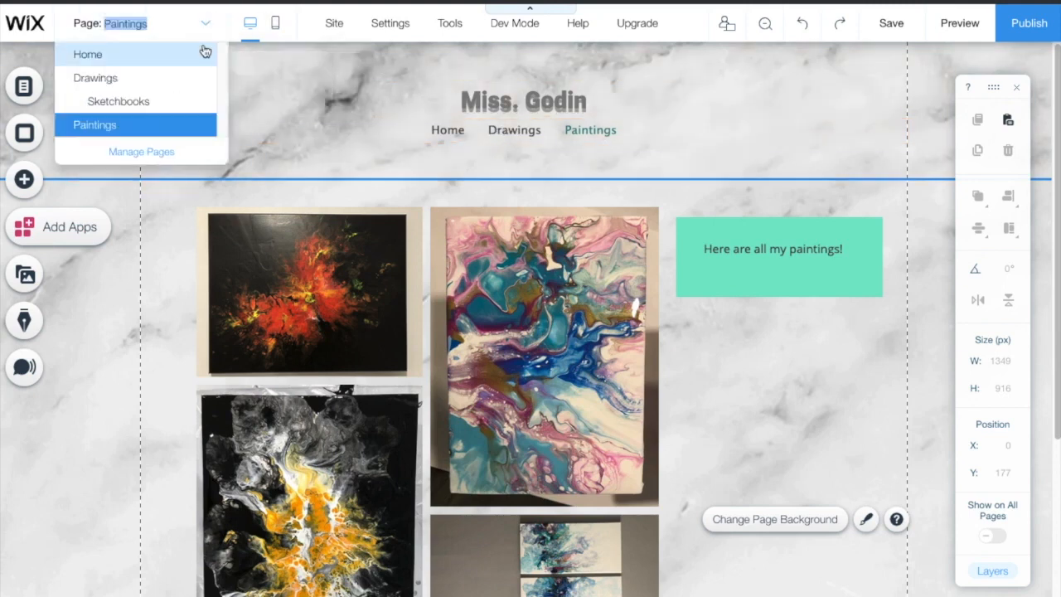
{"action": "left_click", "coordinate": [165, 80]}
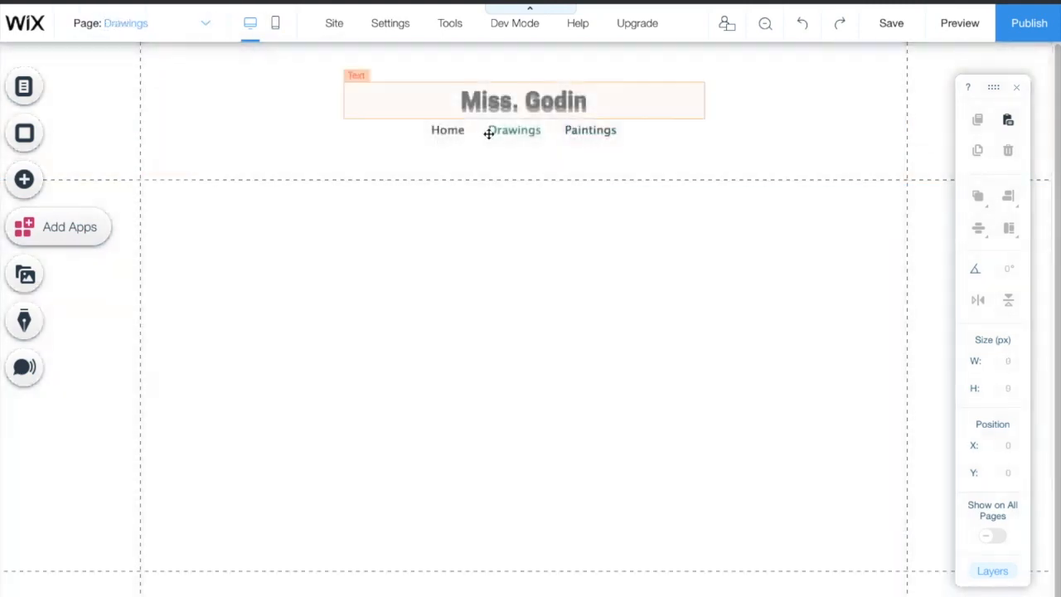
Step: Give the Drawings page a teal-to-yellow gradient background
{"action": "double_click", "coordinate": [509, 132]}
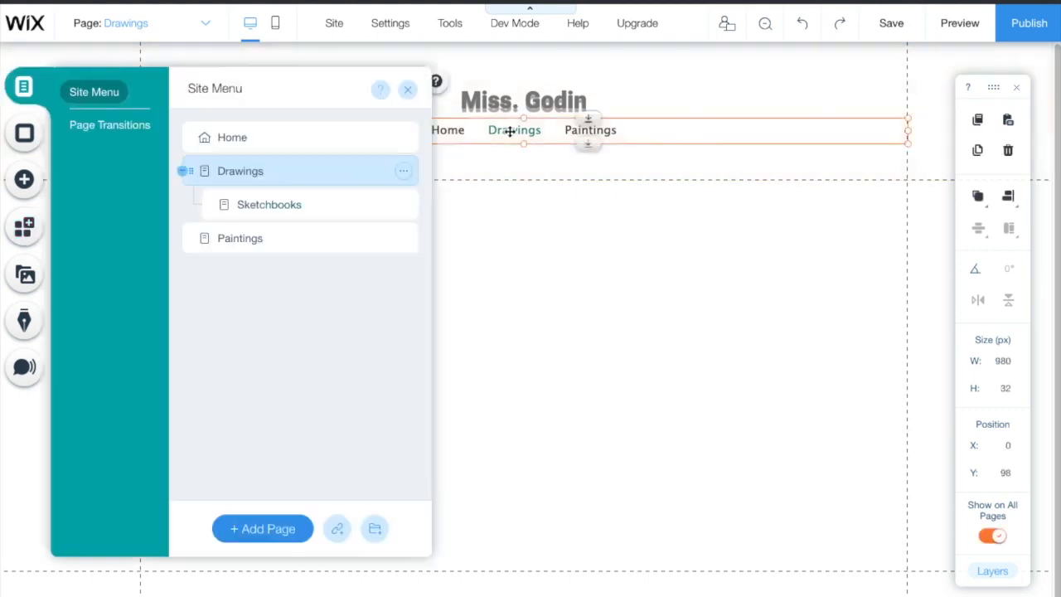
{"action": "left_click", "coordinate": [26, 136]}
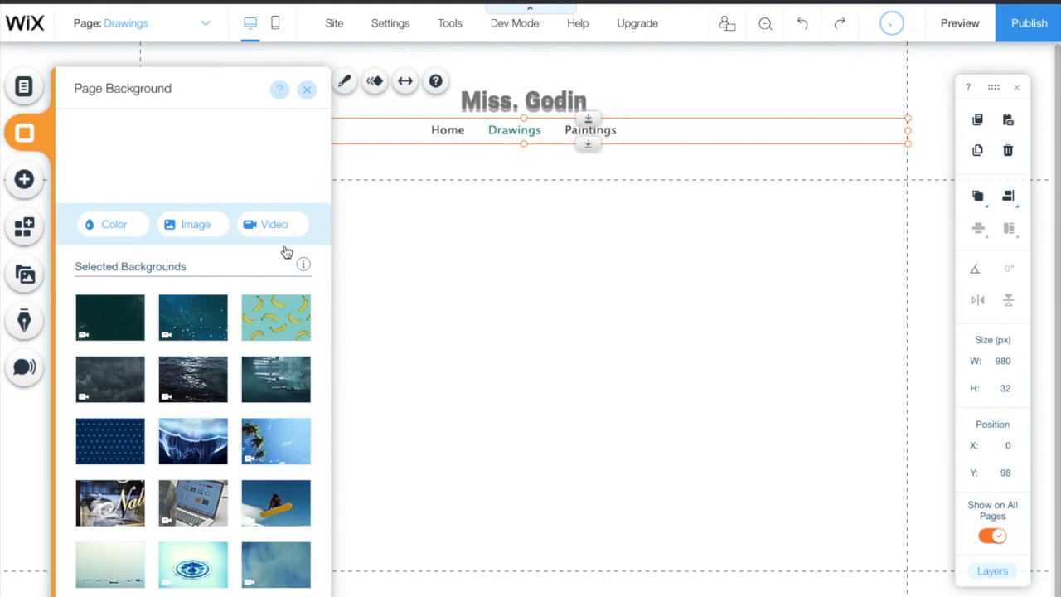
{"action": "scroll", "coordinate": [270, 407], "scroll_direction": "down", "scroll_amount": 2}
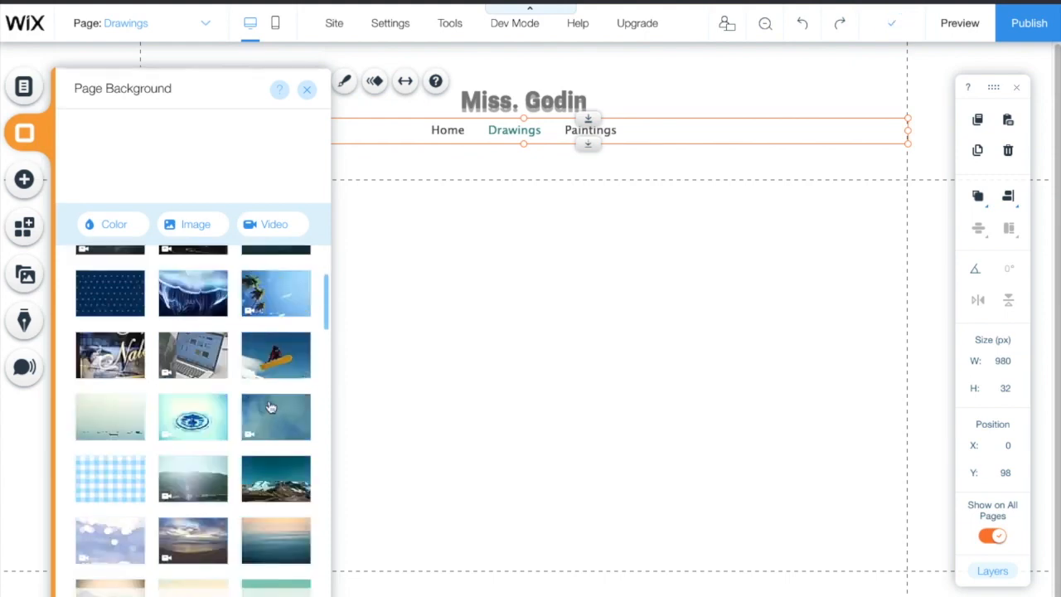
{"action": "left_click", "coordinate": [119, 300]}
{"action": "scroll", "coordinate": [266, 373], "scroll_direction": "down", "scroll_amount": 3}
{"action": "left_click", "coordinate": [277, 345]}
{"action": "left_click", "coordinate": [478, 265]}
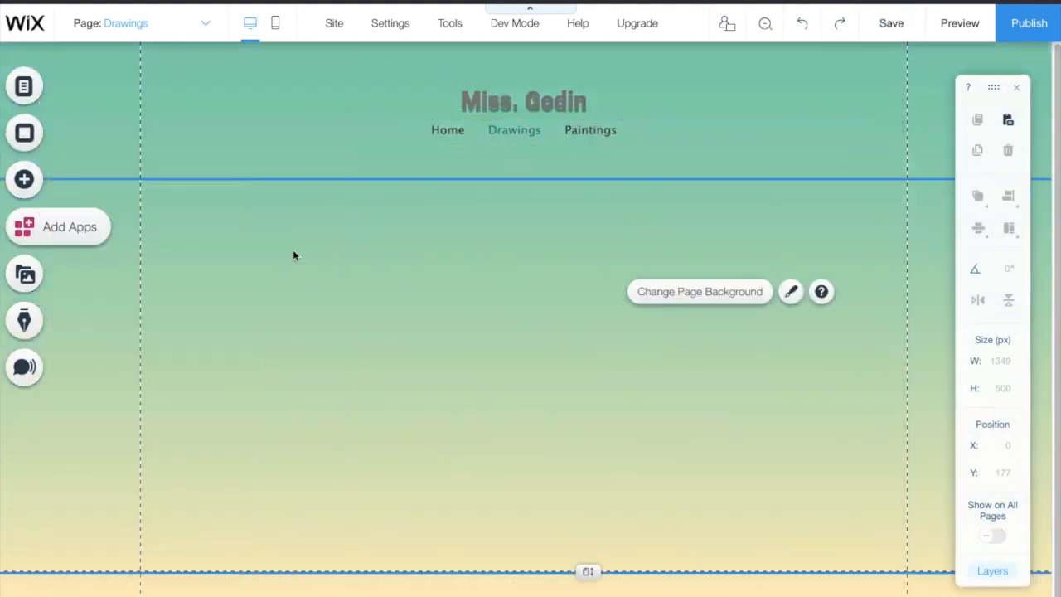
Step: Add a teal diamond shape, rotate it, and place it at the page's left edge
{"action": "left_click", "coordinate": [24, 179]}
{"action": "scroll", "coordinate": [411, 377], "scroll_direction": "up", "scroll_amount": 5}
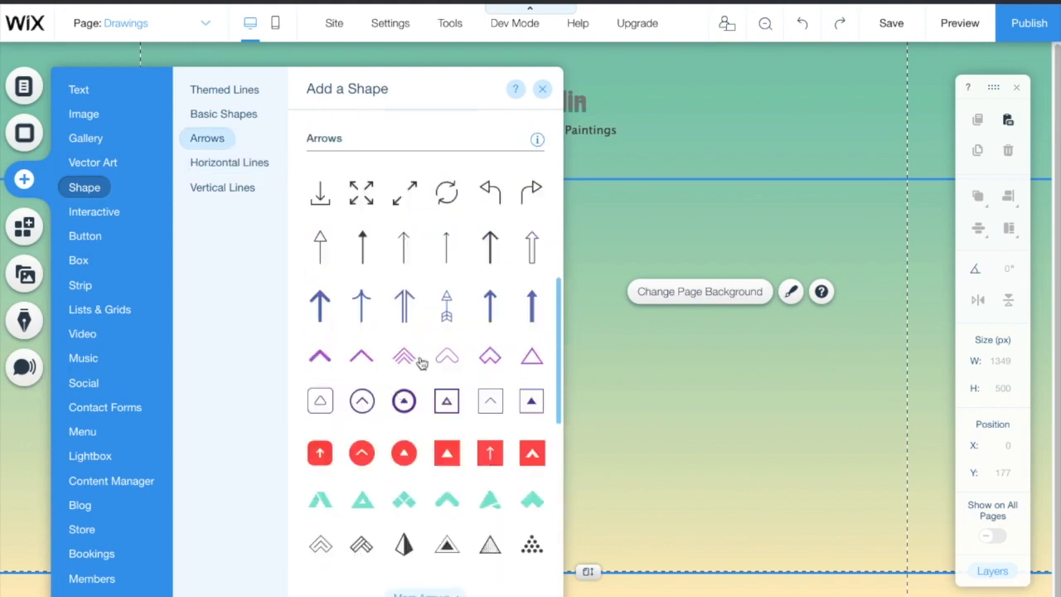
{"action": "left_click", "coordinate": [404, 500]}
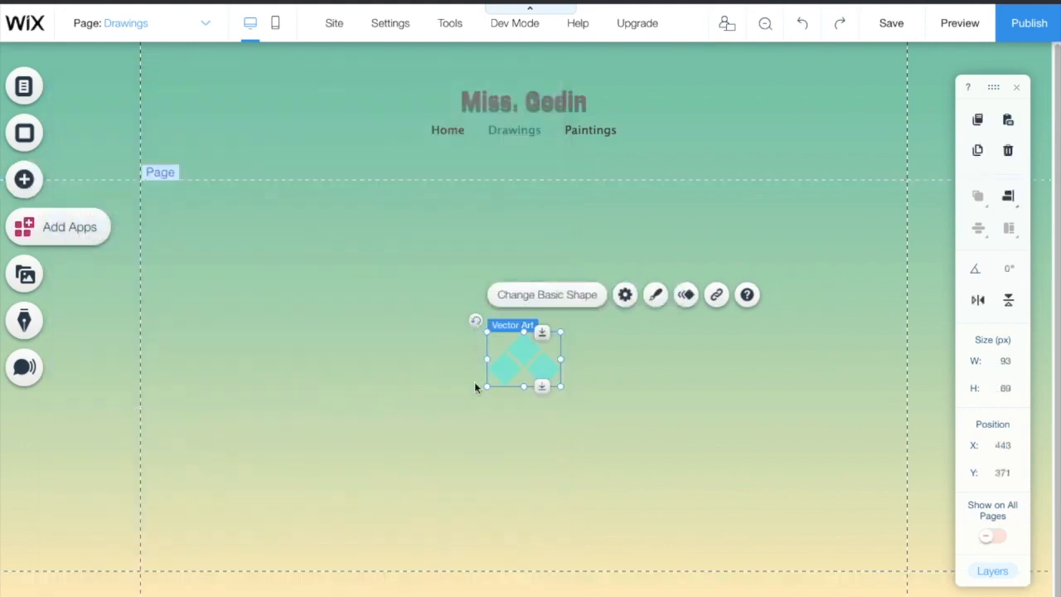
{"action": "left_click", "coordinate": [473, 320]}
{"action": "left_click", "coordinate": [504, 377]}
{"action": "left_click_drag", "start_coordinate": [474, 321], "coordinate": [478, 420]}
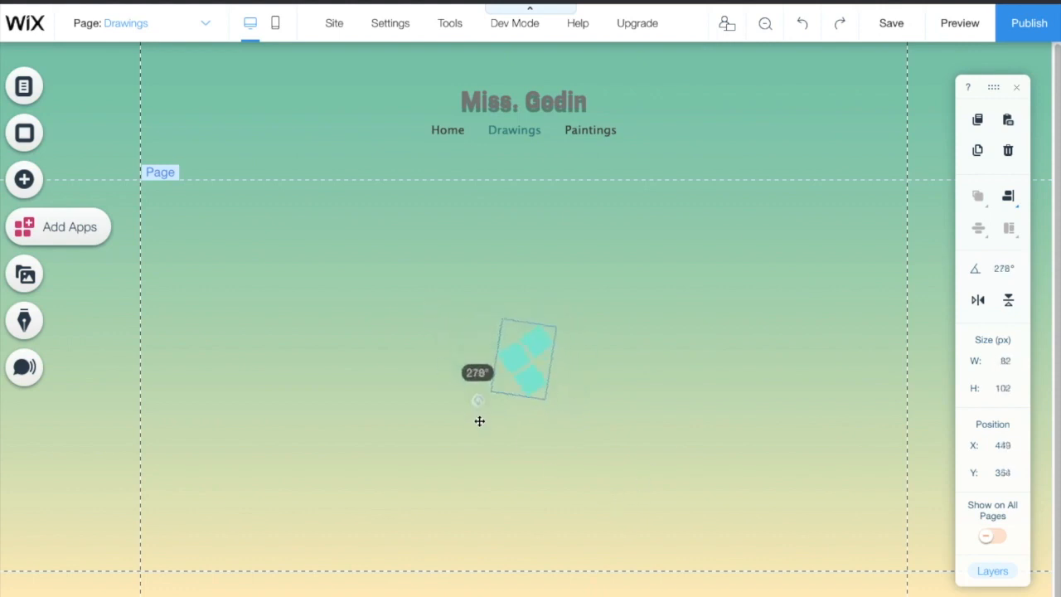
{"action": "left_click_drag", "start_coordinate": [523, 365], "coordinate": [176, 387]}
Step: Add a second rotated teal diamond at the page's right edge
{"action": "left_click", "coordinate": [24, 179]}
{"action": "left_click", "coordinate": [359, 314]}
{"action": "left_click_drag", "start_coordinate": [492, 336], "coordinate": [579, 325]}
{"action": "left_click_drag", "start_coordinate": [539, 375], "coordinate": [873, 381]}
{"action": "left_click", "coordinate": [253, 469]}
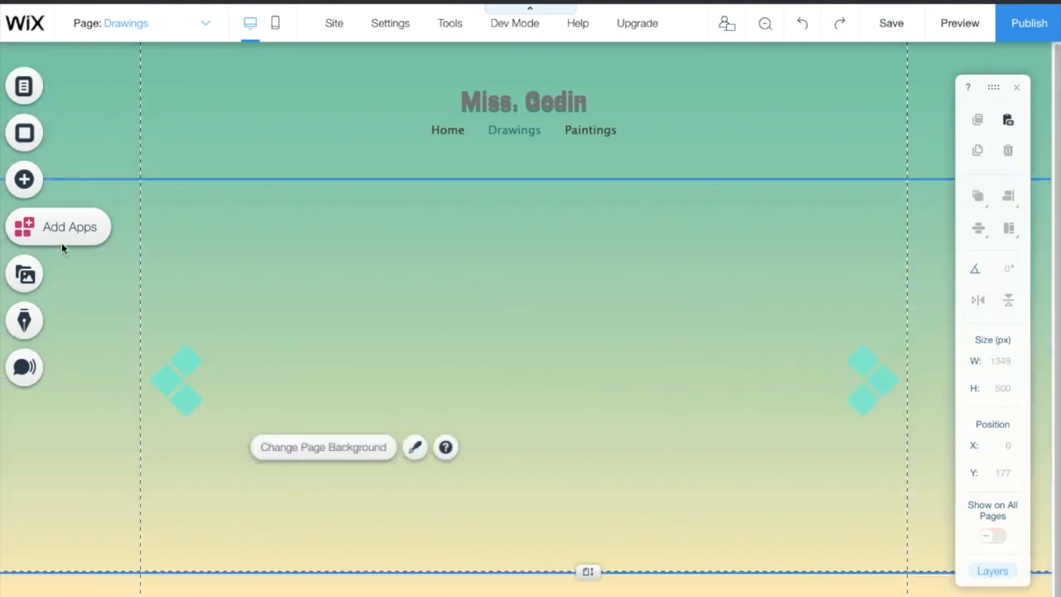
Step: Add a teal arrow shape and place a left-facing copy beside the right diamonds
{"action": "left_click", "coordinate": [24, 179]}
{"action": "scroll", "coordinate": [419, 295], "scroll_direction": "down", "scroll_amount": 4}
{"action": "scroll", "coordinate": [419, 294], "scroll_direction": "up", "scroll_amount": 2}
{"action": "left_click", "coordinate": [493, 231]}
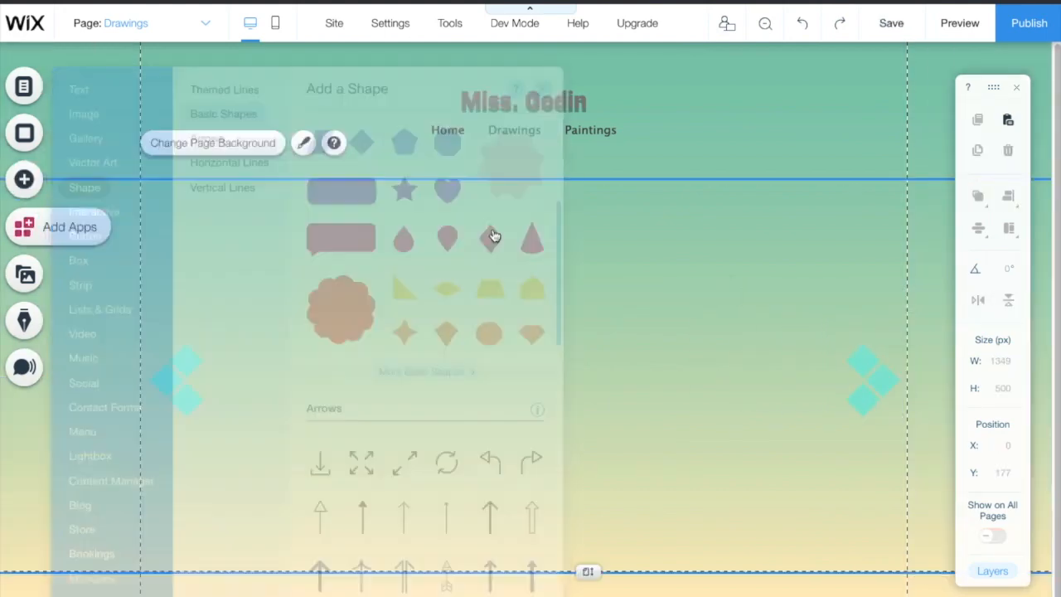
{"action": "right_click", "coordinate": [543, 386]}
{"action": "left_click", "coordinate": [585, 292]}
{"action": "left_click_drag", "start_coordinate": [571, 410], "coordinate": [806, 376]}
{"action": "left_click_drag", "start_coordinate": [759, 334], "coordinate": [767, 428]}
{"action": "left_click_drag", "start_coordinate": [799, 378], "coordinate": [801, 388]}
Step: Rotate the original arrow and position it beside the left diamonds
{"action": "left_click_drag", "start_coordinate": [569, 376], "coordinate": [254, 360]}
{"action": "left_click_drag", "start_coordinate": [191, 336], "coordinate": [302, 378]}
{"action": "left_click_drag", "start_coordinate": [243, 369], "coordinate": [240, 375]}
{"action": "left_click", "coordinate": [330, 433]}
{"action": "left_click_drag", "start_coordinate": [225, 378], "coordinate": [240, 379]}
Step: Fill the page area with teal and lower its opacity to 26%
{"action": "left_click", "coordinate": [473, 374]}
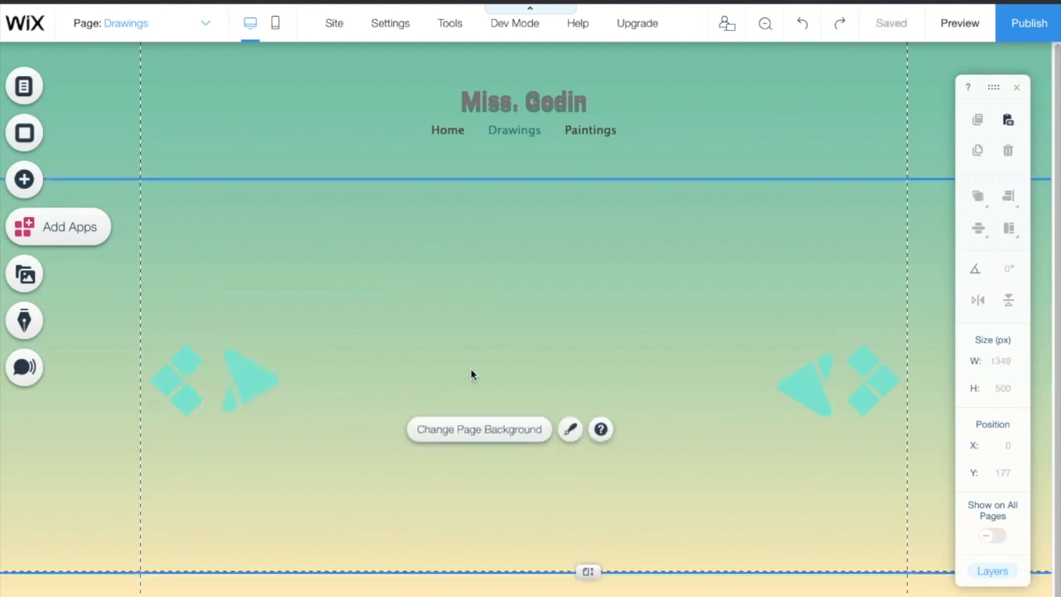
{"action": "left_click", "coordinate": [569, 429]}
{"action": "scroll", "coordinate": [879, 373], "scroll_direction": "down", "scroll_amount": 3}
{"action": "left_click", "coordinate": [838, 394]}
{"action": "left_click", "coordinate": [916, 582]}
{"action": "left_click_drag", "start_coordinate": [916, 399], "coordinate": [874, 408]}
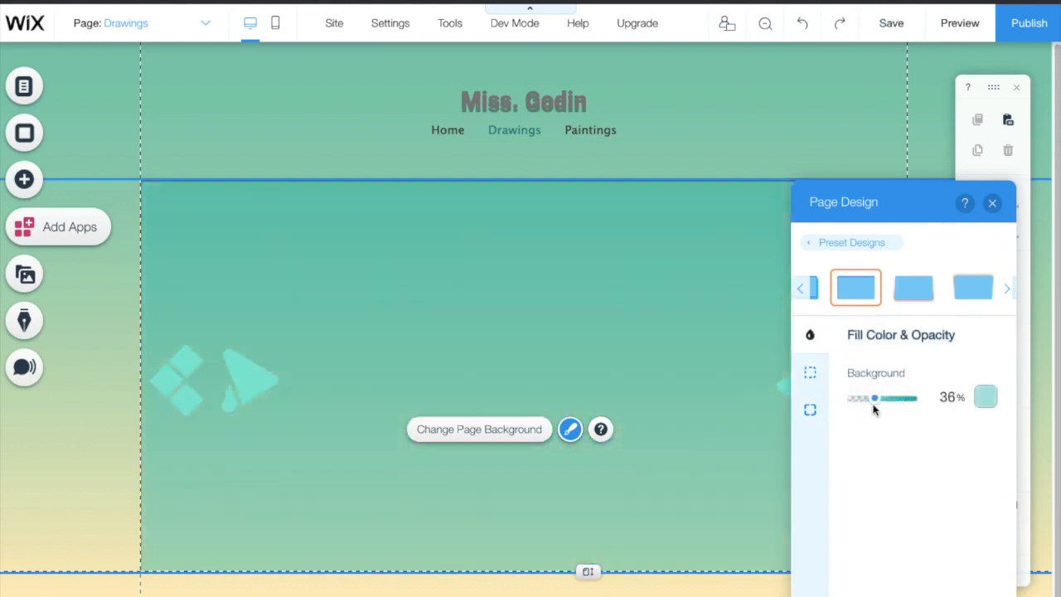
Step: Set the snowy mountain landscape as the Drawings page background
{"action": "left_click", "coordinate": [994, 207]}
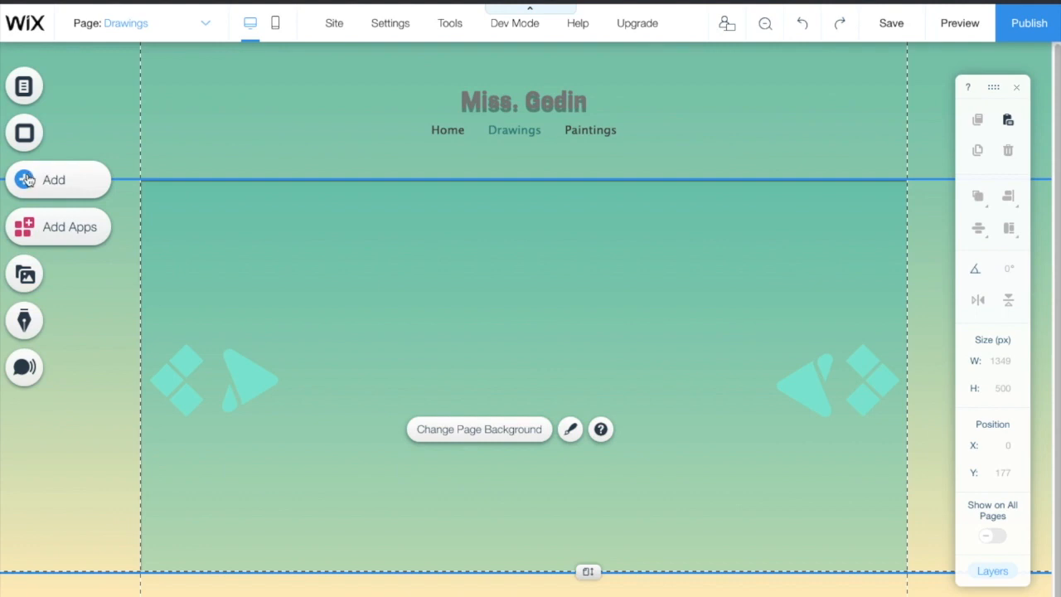
{"action": "left_click", "coordinate": [25, 135]}
{"action": "scroll", "coordinate": [188, 418], "scroll_direction": "down", "scroll_amount": 2}
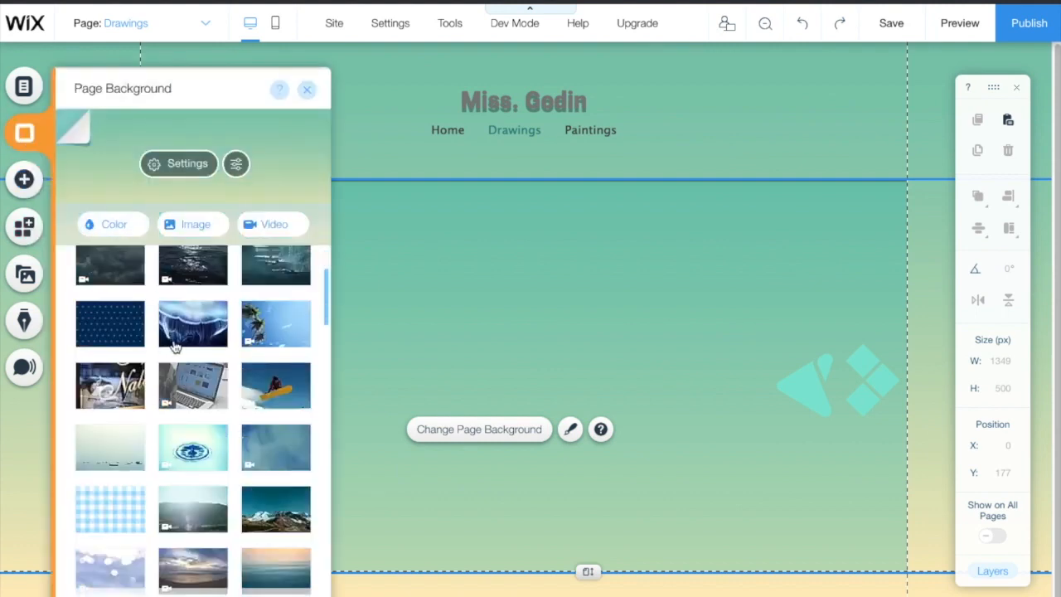
{"action": "scroll", "coordinate": [280, 437], "scroll_direction": "down", "scroll_amount": 2}
{"action": "left_click", "coordinate": [276, 383]}
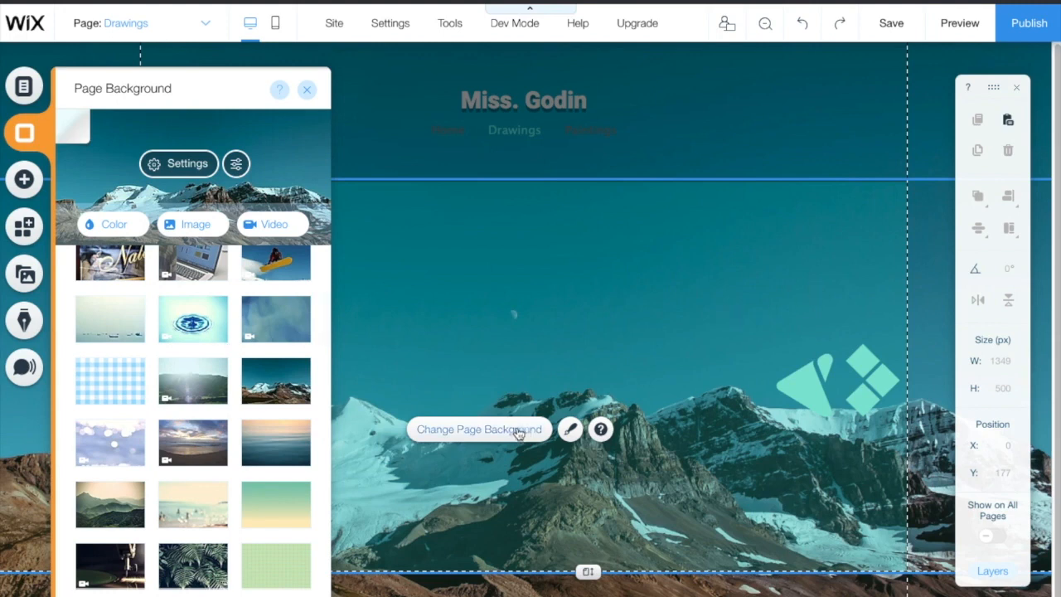
{"action": "left_click", "coordinate": [307, 91]}
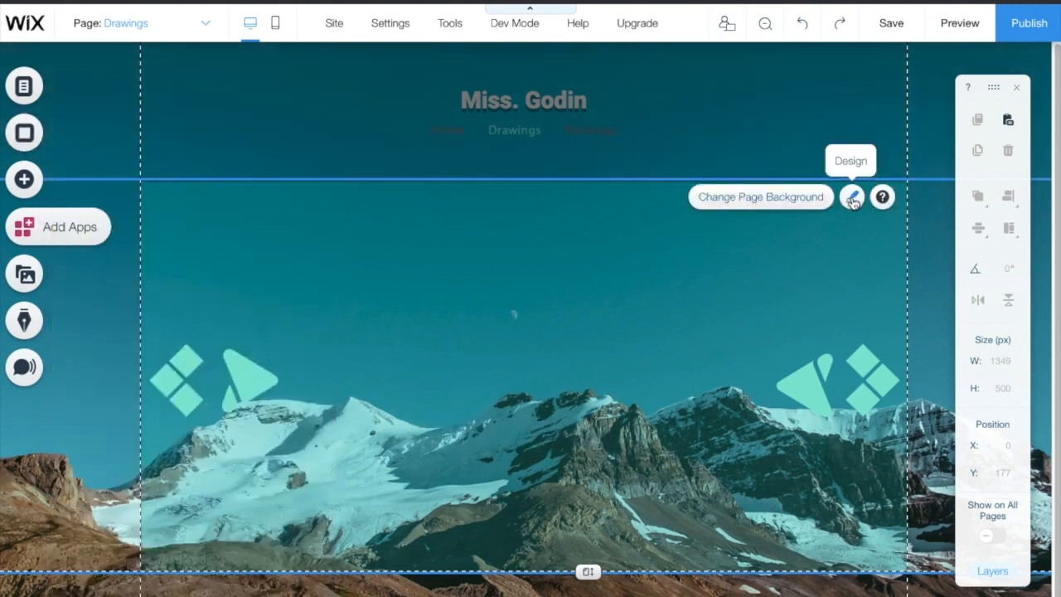
Step: Raise the teal page fill's opacity to about 82%
{"action": "left_click", "coordinate": [854, 199]}
{"action": "left_click", "coordinate": [907, 581]}
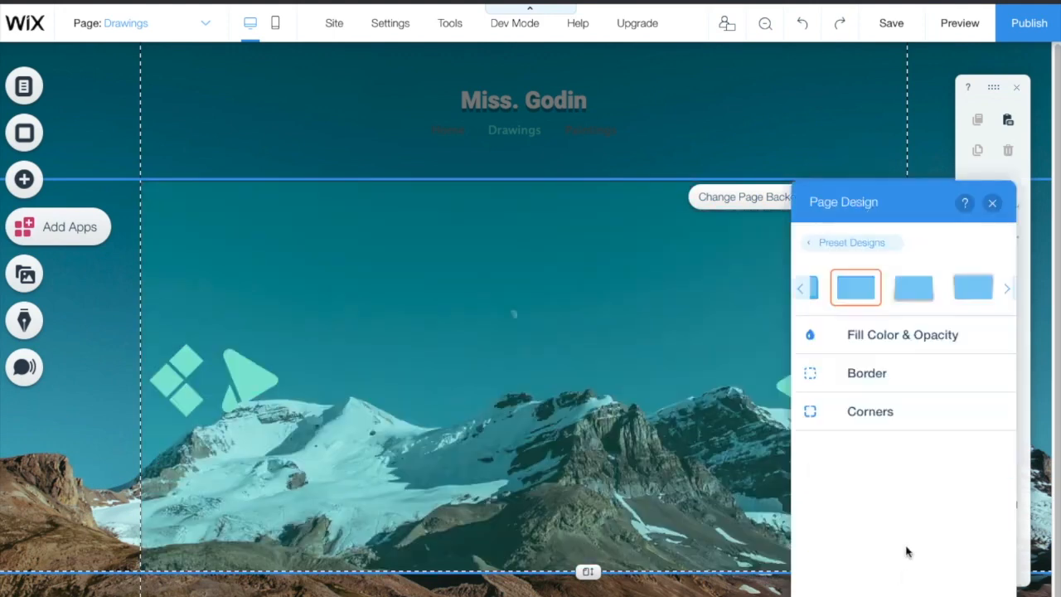
{"action": "left_click", "coordinate": [894, 348]}
{"action": "left_click_drag", "start_coordinate": [871, 404], "coordinate": [904, 401]}
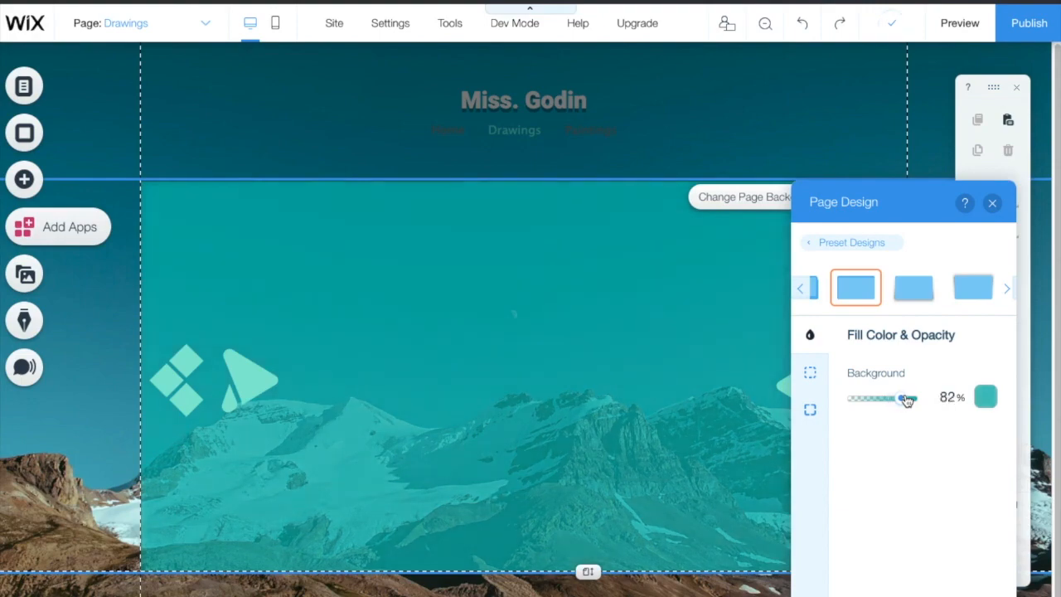
{"action": "left_click", "coordinate": [994, 205]}
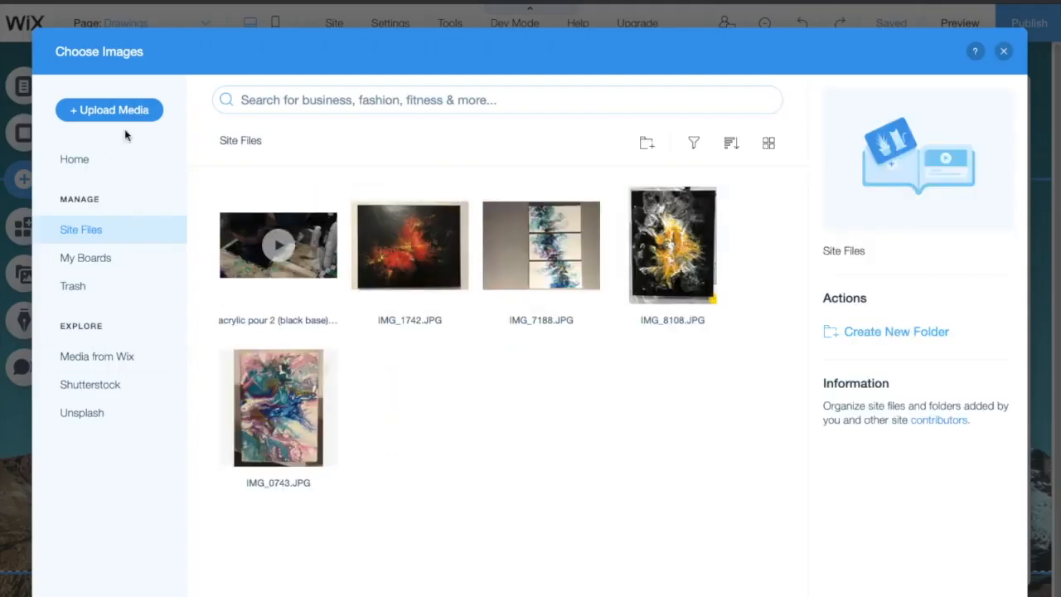
Step: Upload Cain.jpeg from the Desktop's Pet portraits > Charcoal folder
{"action": "left_click", "coordinate": [117, 111]}
{"action": "left_click", "coordinate": [561, 385]}
{"action": "left_click", "coordinate": [3, 163]}
{"action": "double_click", "coordinate": [805, 41]}
{"action": "double_click", "coordinate": [637, 45]}
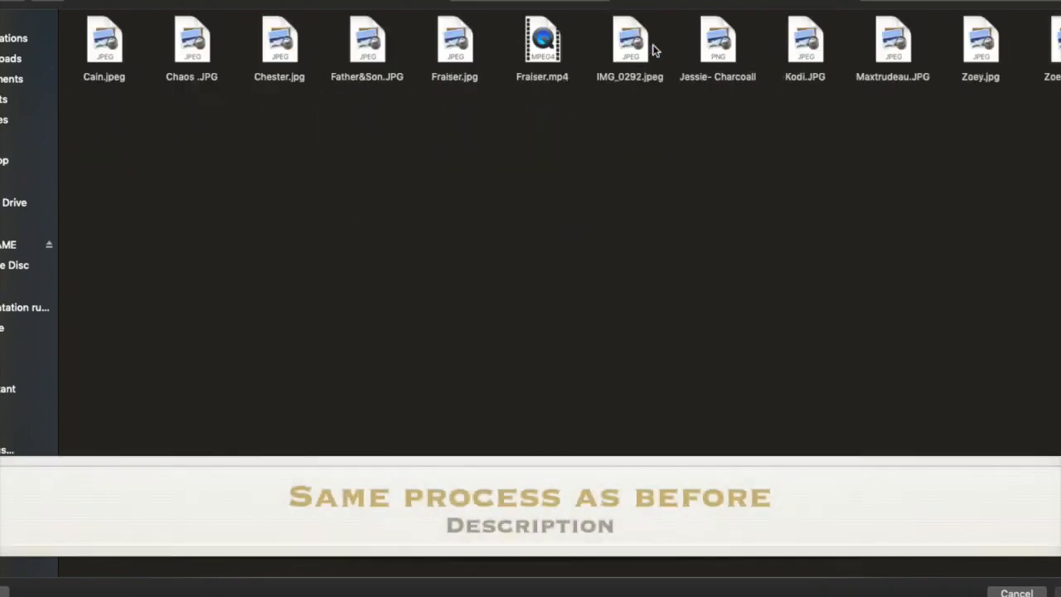
{"action": "double_click", "coordinate": [103, 42]}
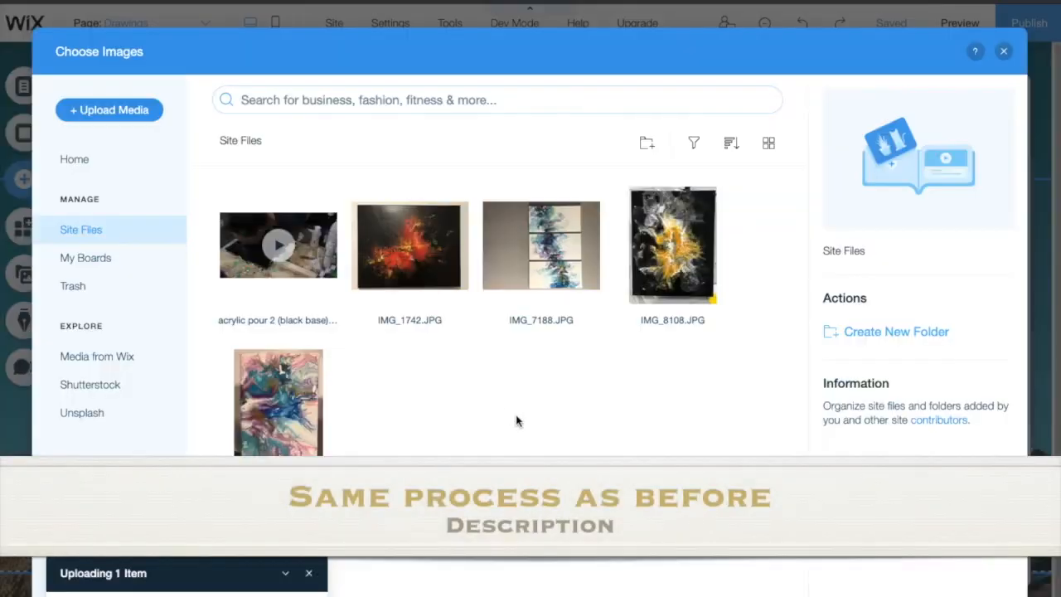
Step: Upload four more portraits, including Chaos.JPG and Fraiser.jpg
{"action": "left_click", "coordinate": [111, 111]}
{"action": "left_click", "coordinate": [559, 384]}
{"action": "left_click", "coordinate": [198, 52]}
{"action": "left_click", "coordinate": [455, 44], "text": "super"}
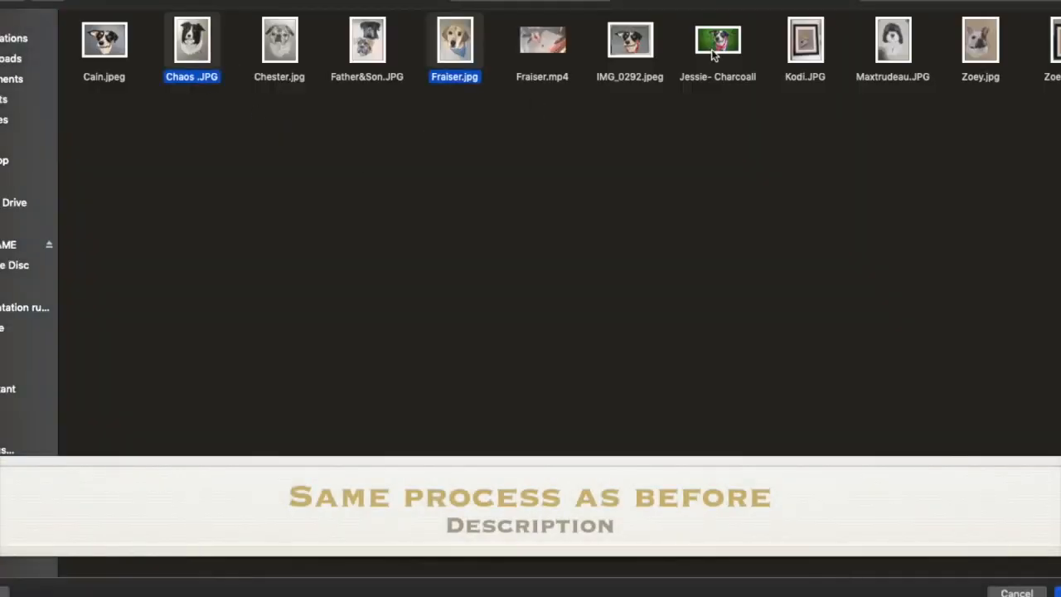
{"action": "left_click", "coordinate": [900, 43], "text": "super"}
{"action": "left_click", "coordinate": [981, 43], "text": "super"}
{"action": "left_click", "coordinate": [1058, 593]}
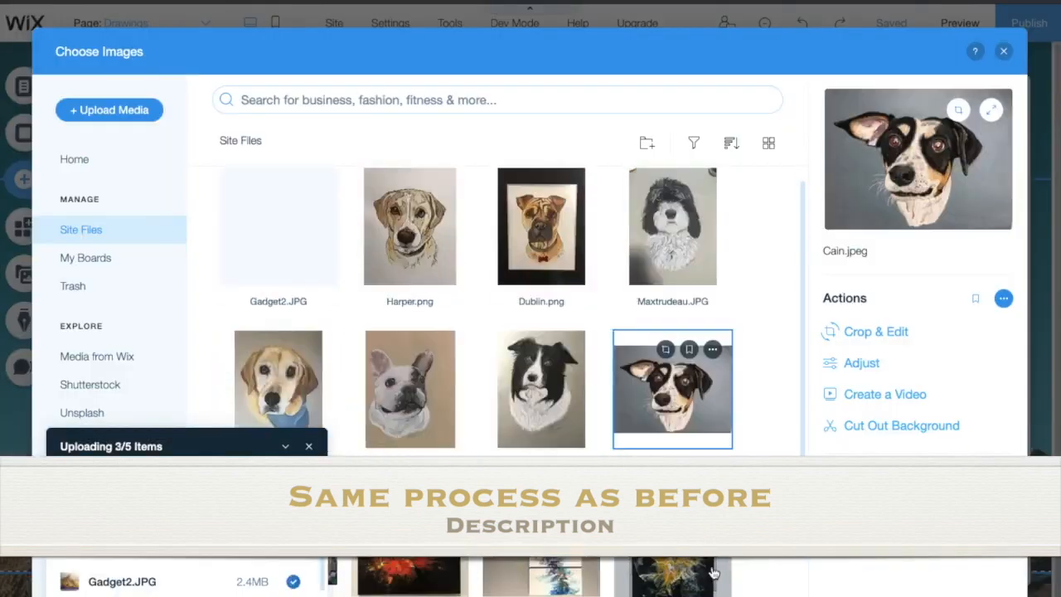
{"action": "left_click", "coordinate": [308, 447]}
Step: Place six of the uploaded portraits on the Drawings page
{"action": "scroll", "coordinate": [329, 301], "scroll_direction": "up", "scroll_amount": 4}
{"action": "left_click", "coordinate": [279, 249], "text": "super"}
{"action": "left_click", "coordinate": [409, 257], "text": "super"}
{"action": "left_click", "coordinate": [548, 282], "text": "super"}
{"action": "left_click", "coordinate": [674, 265], "text": "super"}
{"action": "left_click", "coordinate": [673, 406], "text": "super"}
{"action": "left_click", "coordinate": [542, 406], "text": "super"}
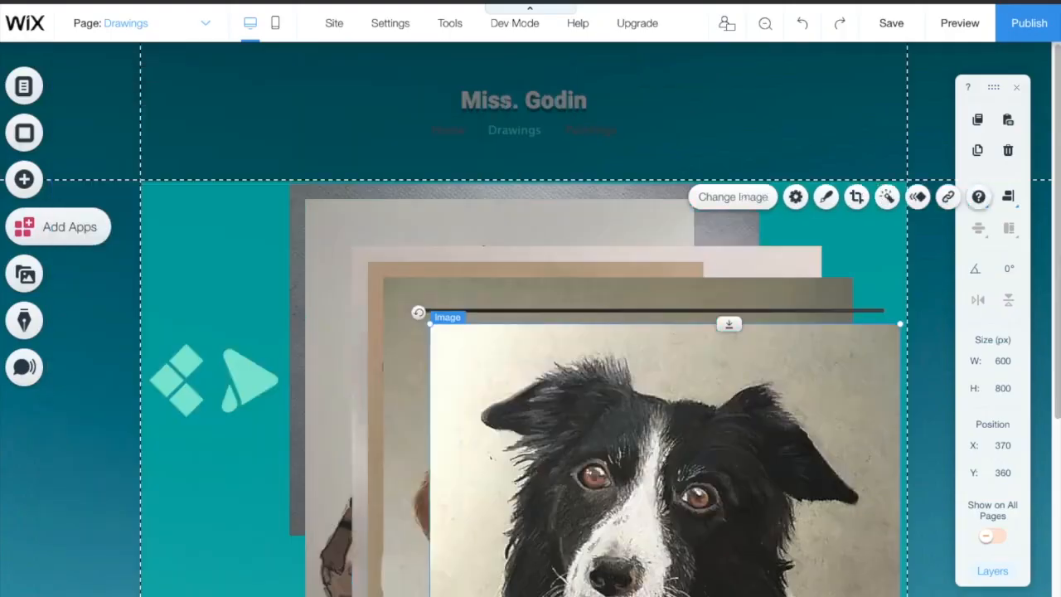
Step: Enlarge the collie portrait, shrink the pug portrait to 332 by 443, and shift the collie left
{"action": "left_click_drag", "start_coordinate": [417, 311], "coordinate": [643, 456]}
{"action": "left_click", "coordinate": [463, 202]}
{"action": "left_click_drag", "start_coordinate": [412, 159], "coordinate": [553, 386]}
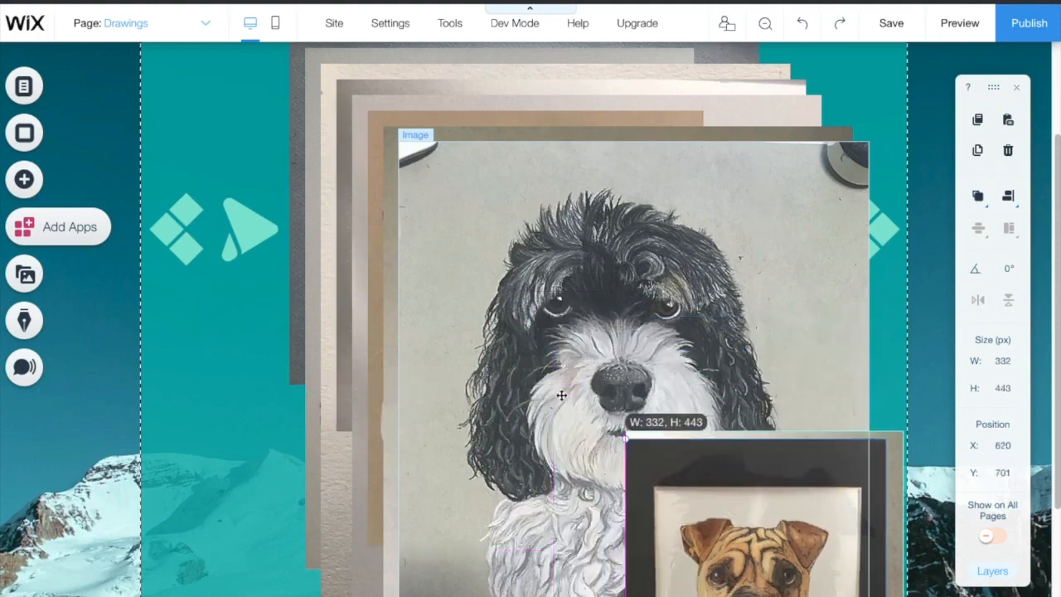
{"action": "left_click_drag", "start_coordinate": [680, 466], "coordinate": [274, 425]}
Step: Send the collie drawing back four layers, bring it to the front, then undo the last change
{"action": "mouse_move", "coordinate": [981, 202]}
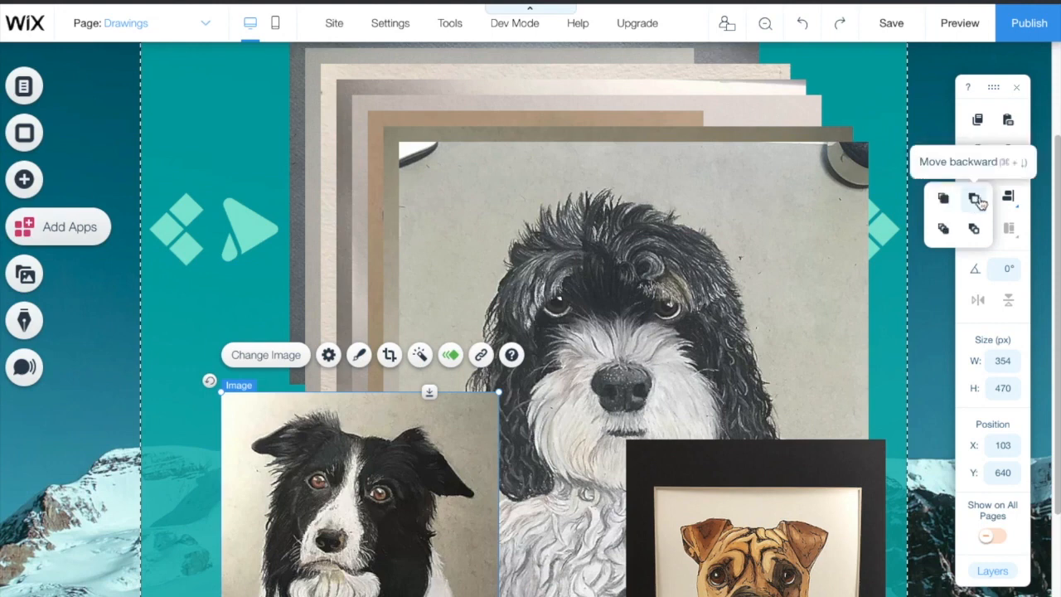
{"action": "left_click", "coordinate": [976, 200]}
{"action": "left_click", "coordinate": [976, 200]}
{"action": "left_click", "coordinate": [976, 201]}
{"action": "left_click", "coordinate": [976, 200]}
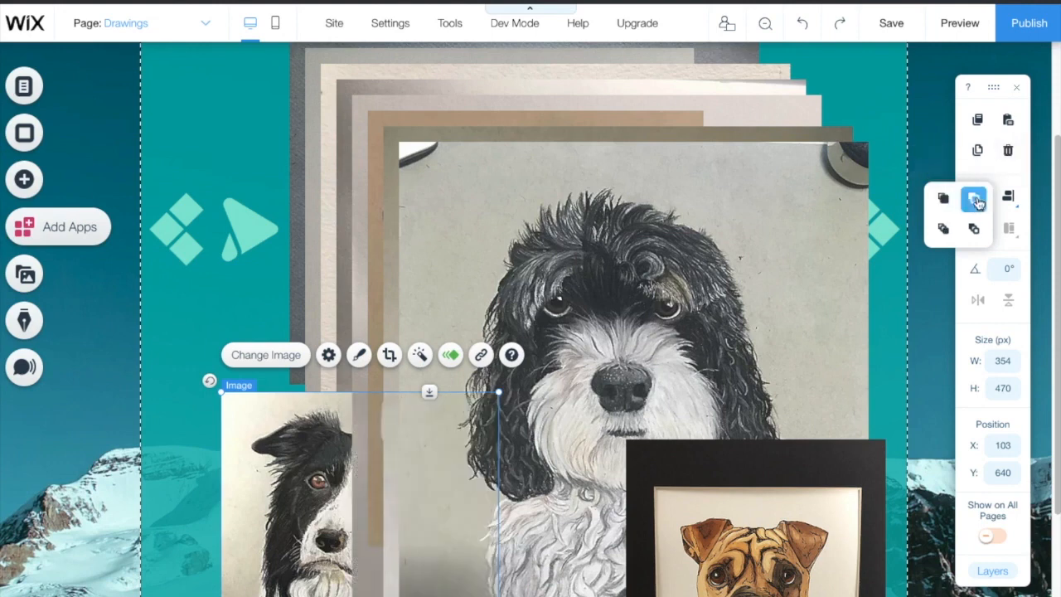
{"action": "left_click", "coordinate": [976, 199]}
{"action": "left_click", "coordinate": [976, 200]}
{"action": "left_click", "coordinate": [949, 234]}
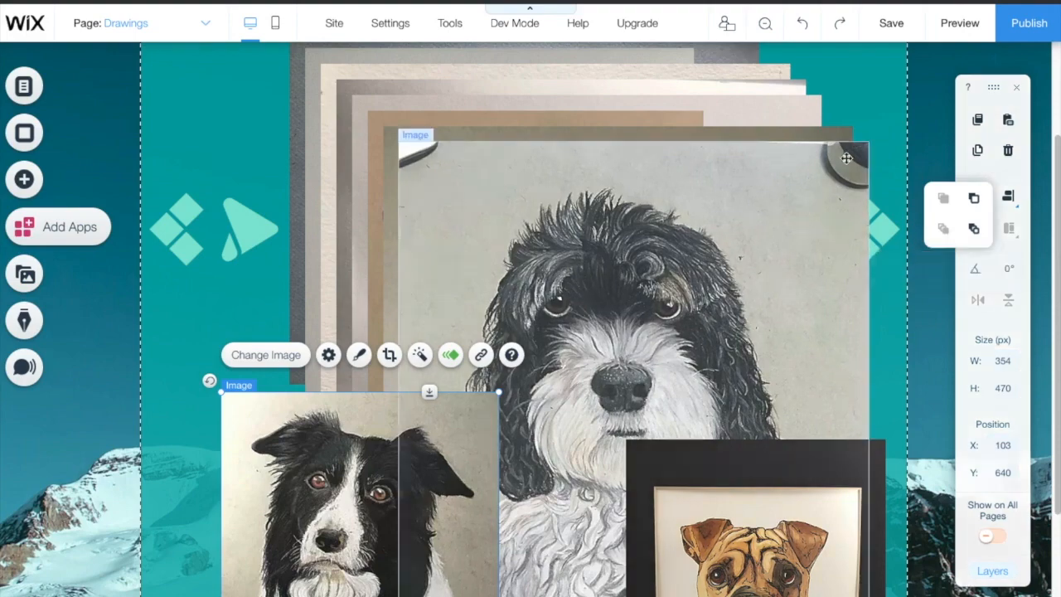
{"action": "left_click", "coordinate": [866, 114]}
{"action": "scroll", "coordinate": [308, 227], "scroll_direction": "up", "scroll_amount": 2}
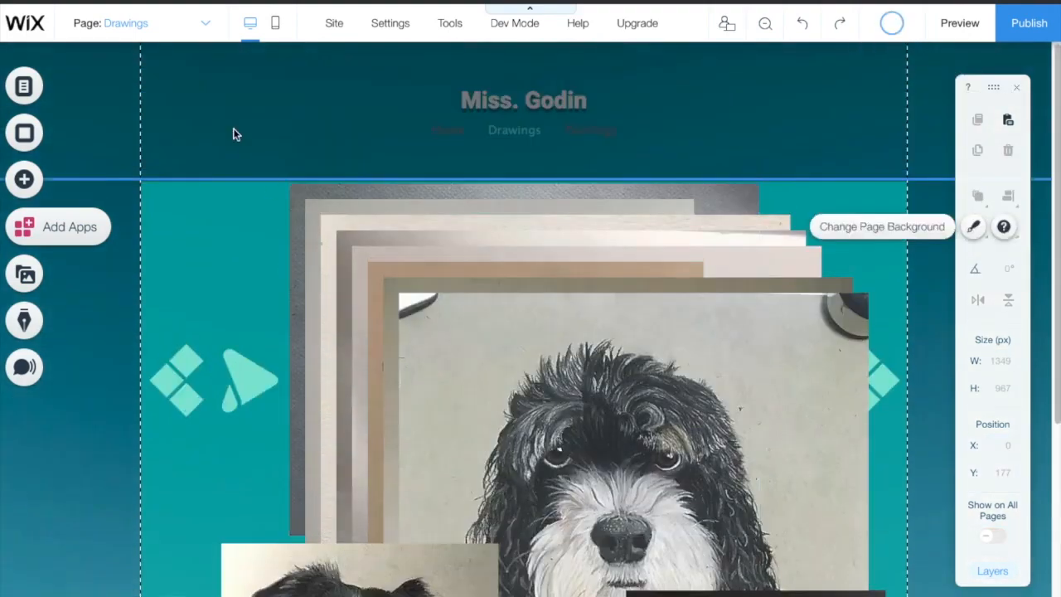
{"action": "left_click", "coordinate": [803, 27]}
{"action": "scroll", "coordinate": [770, 87], "scroll_direction": "down", "scroll_amount": 2}
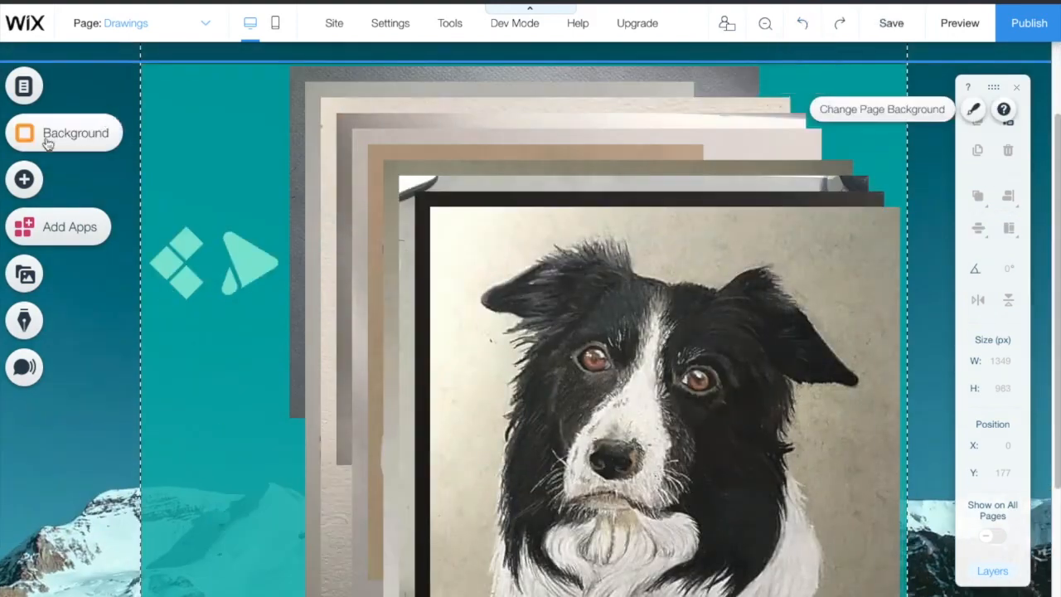
{"action": "left_click", "coordinate": [26, 179]}
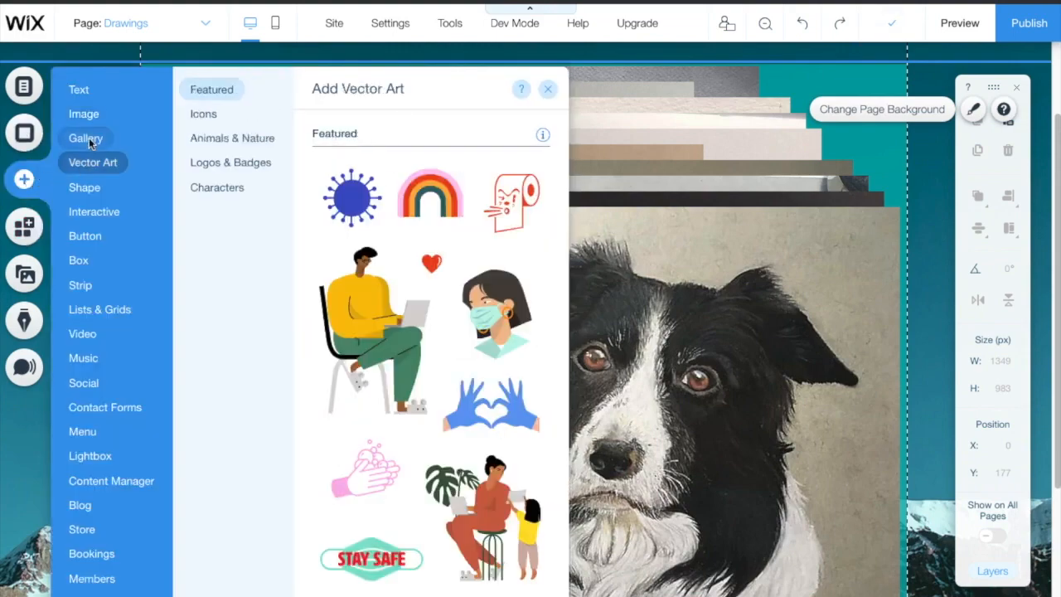
Step: Add the Honeycomb (diamonds) gallery with 13 sample photos and open its image organizer
{"action": "mouse_move", "coordinate": [91, 142]}
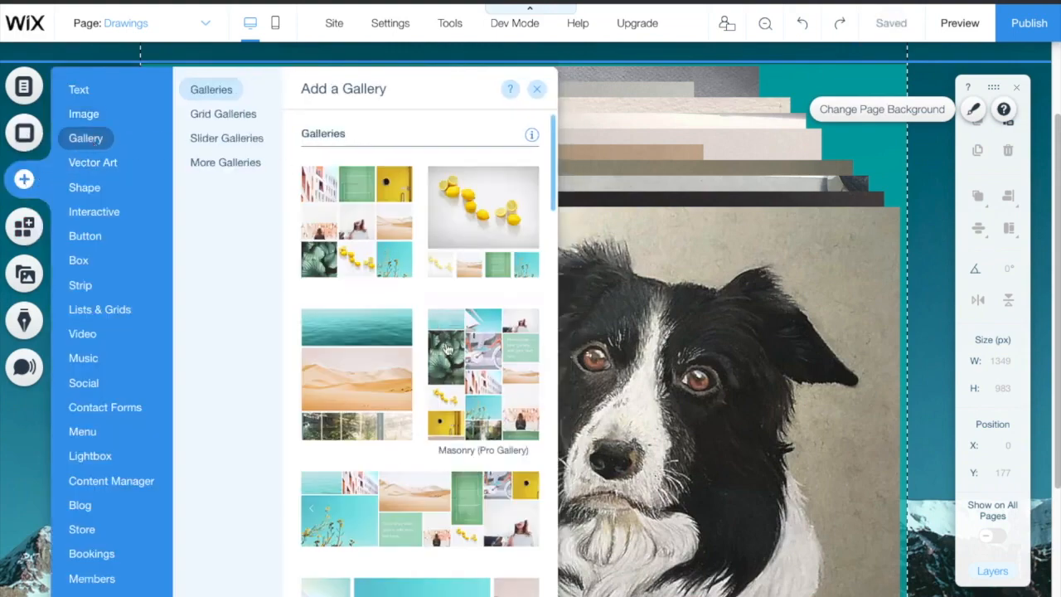
{"action": "mouse_move", "coordinate": [238, 137]}
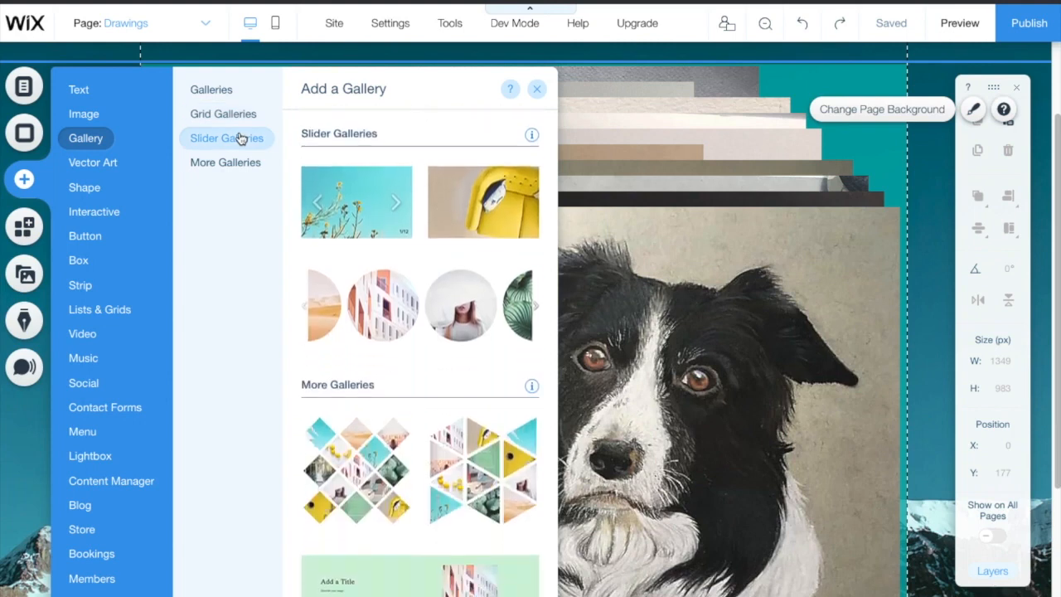
{"action": "left_click", "coordinate": [378, 470]}
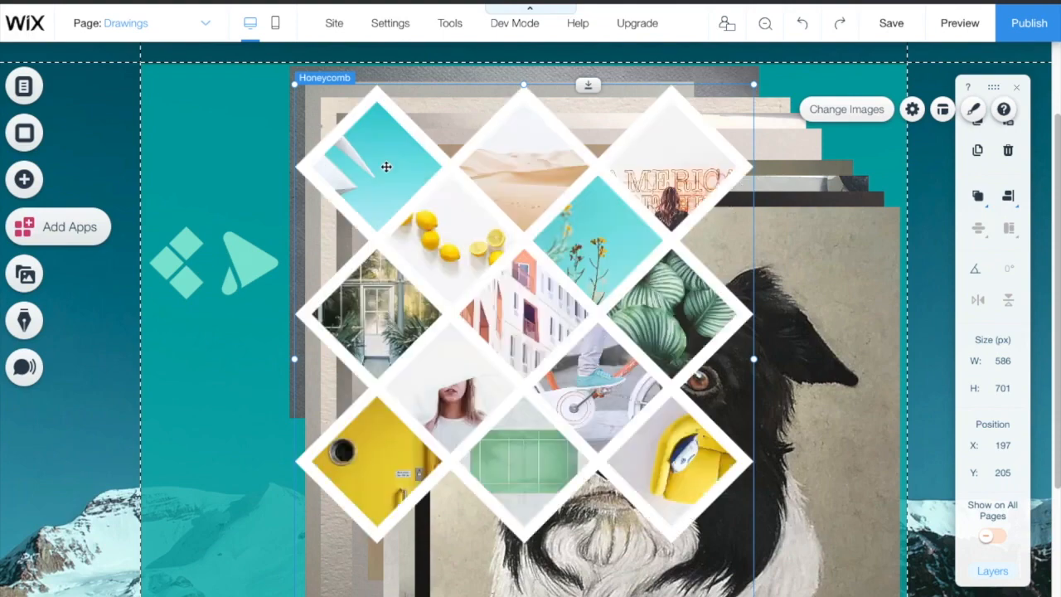
{"action": "double_click", "coordinate": [381, 169]}
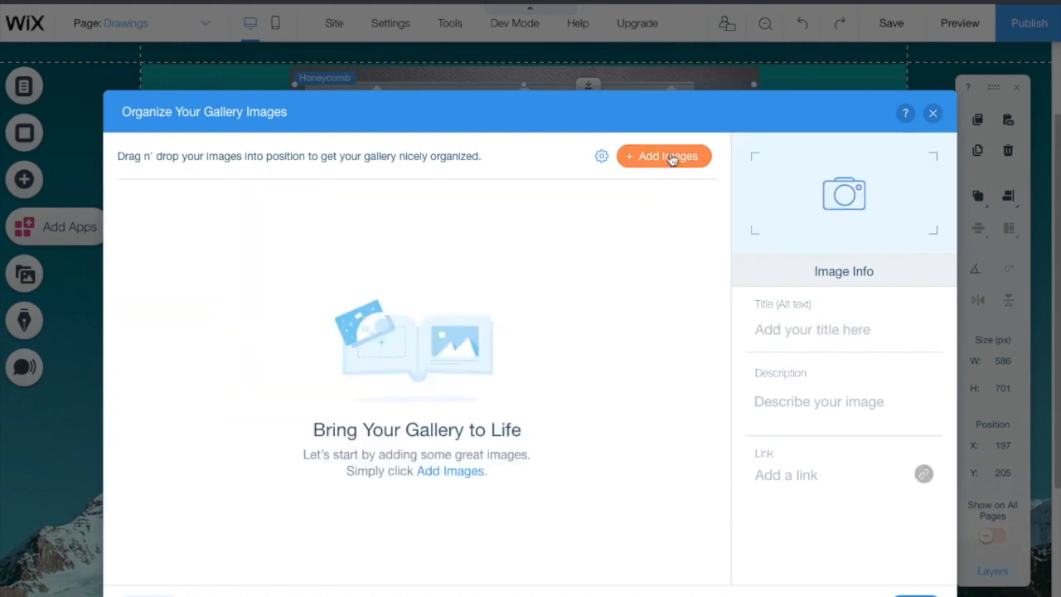
Step: Add ten drawings, including horse, Taraa, Gadget2, Harper, Zoey, Fraiser, Maxtrudeau, Dublin, collie and spotted dog
{"action": "left_click", "coordinate": [672, 157]}
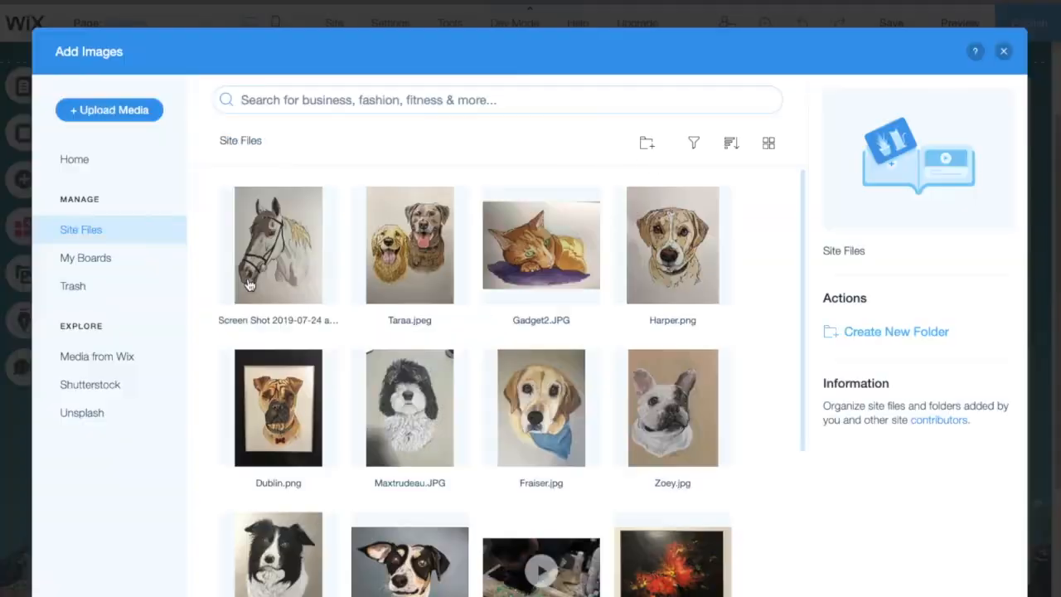
{"action": "left_click", "coordinate": [282, 262]}
{"action": "left_click", "coordinate": [392, 273]}
{"action": "left_click", "coordinate": [514, 265]}
{"action": "left_click", "coordinate": [655, 265]}
{"action": "left_click", "coordinate": [654, 406]}
{"action": "left_click", "coordinate": [562, 429]}
{"action": "left_click", "coordinate": [407, 415]}
{"action": "left_click", "coordinate": [269, 460]}
{"action": "left_click", "coordinate": [266, 551]}
{"action": "left_click", "coordinate": [377, 553]}
{"action": "left_click", "coordinate": [953, 596]}
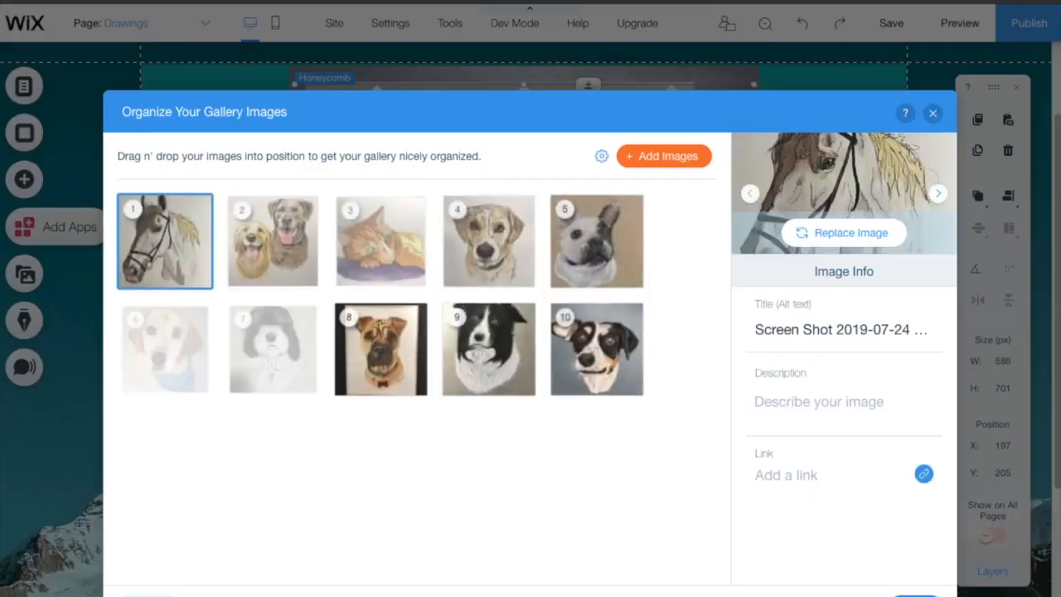
Step: Reorder spotted dog second, yellow lab third, sheepdog ninth; describe the collie as charcoal 11x14
{"action": "left_click_drag", "start_coordinate": [585, 392], "coordinate": [237, 274]}
{"action": "left_click_drag", "start_coordinate": [270, 359], "coordinate": [389, 265]}
{"action": "left_click_drag", "start_coordinate": [379, 362], "coordinate": [498, 365]}
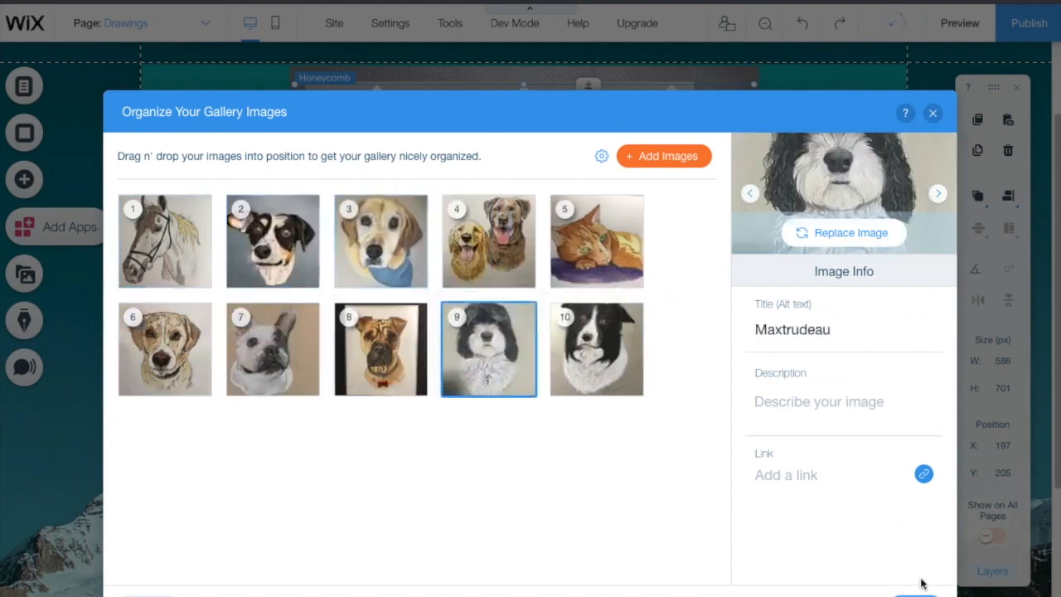
{"action": "left_click", "coordinate": [614, 249]}
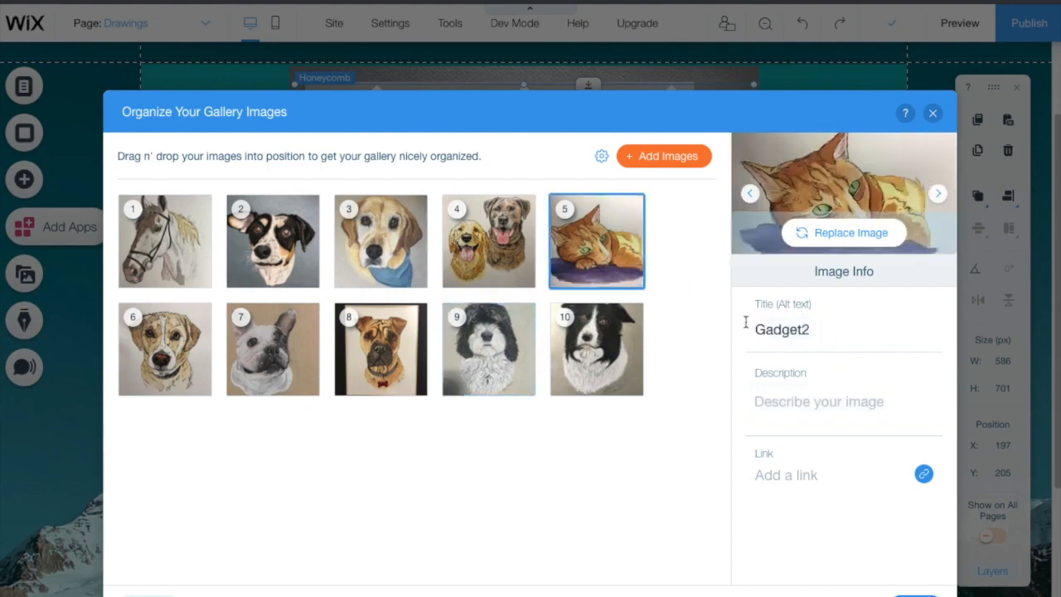
{"action": "left_click", "coordinate": [601, 353]}
{"action": "left_click", "coordinate": [783, 408]}
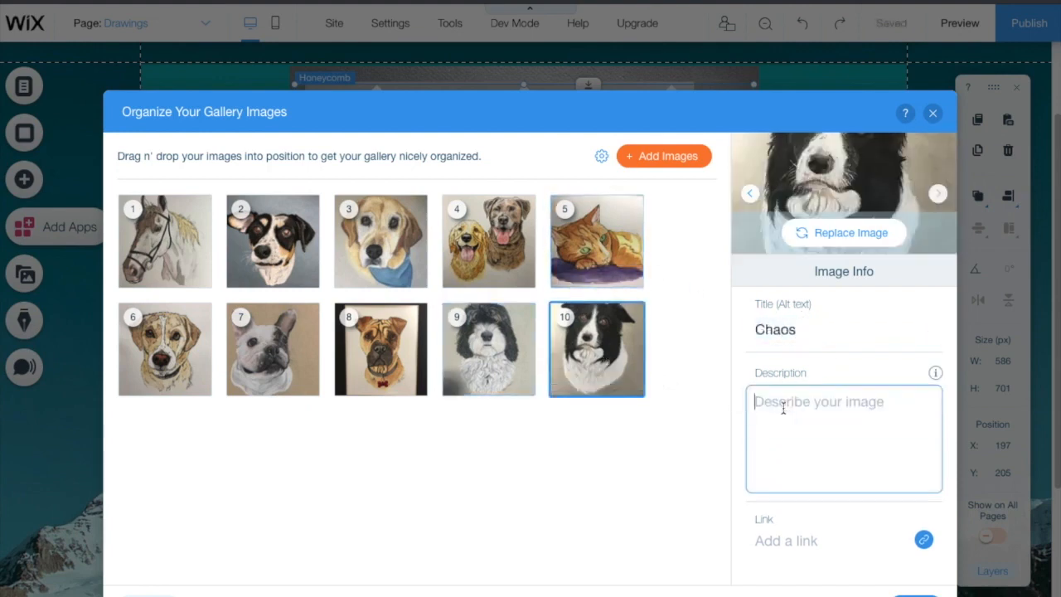
{"action": "type", "text": "charcoal 11x14 2019"}
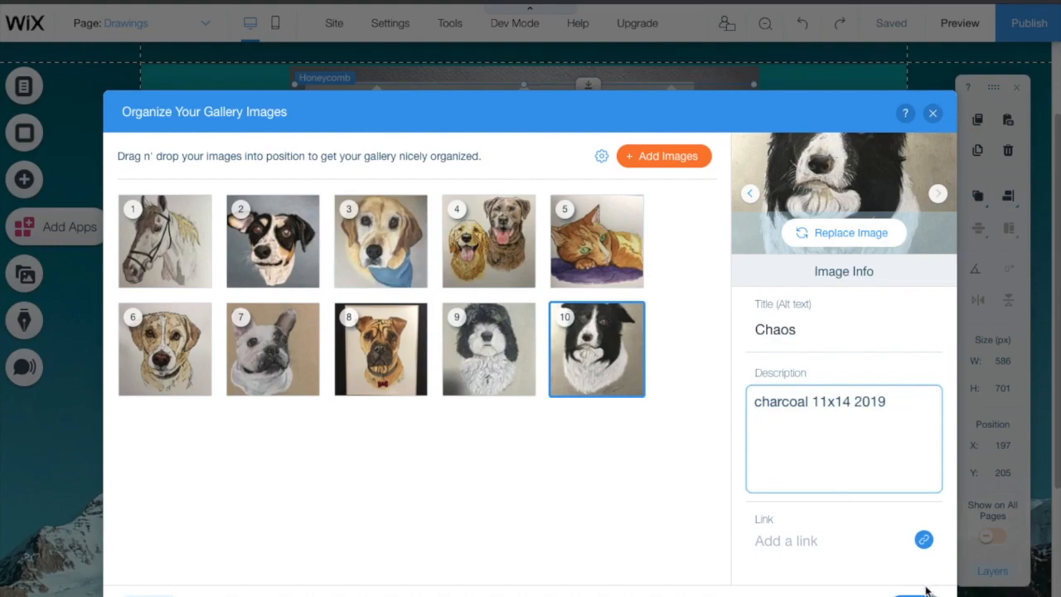
{"action": "left_click", "coordinate": [927, 590]}
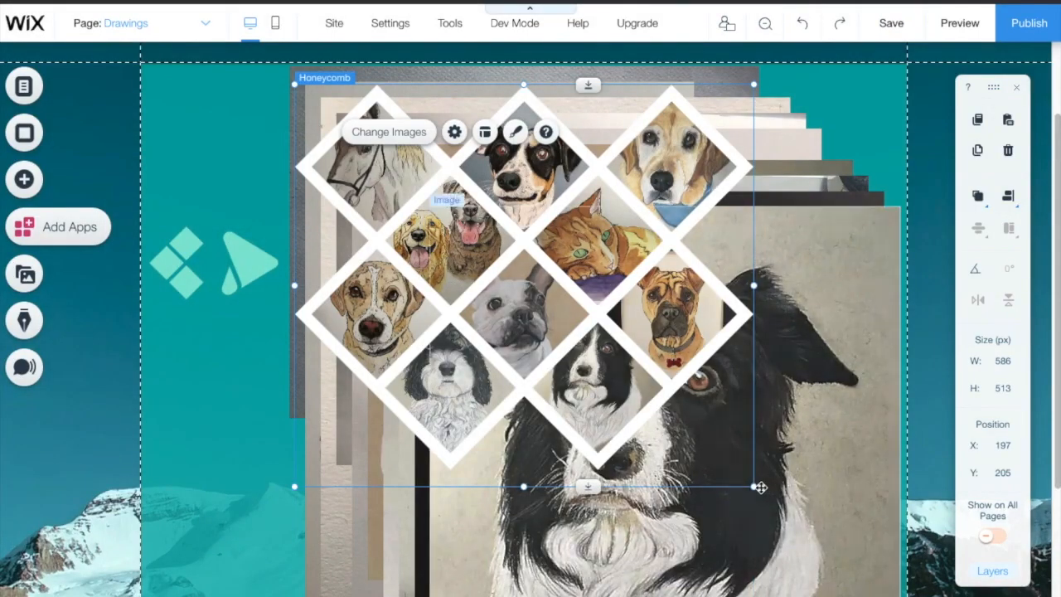
Step: Cut the border collie and framed dog pictures stacked behind the gallery
{"action": "mouse_move", "coordinate": [754, 486]}
{"action": "left_mouse_down"}
{"action": "mouse_move", "coordinate": [862, 592]}
{"action": "mouse_move", "coordinate": [862, 579]}
{"action": "mouse_move", "coordinate": [779, 507]}
{"action": "mouse_move", "coordinate": [742, 496]}
{"action": "left_mouse_up"}
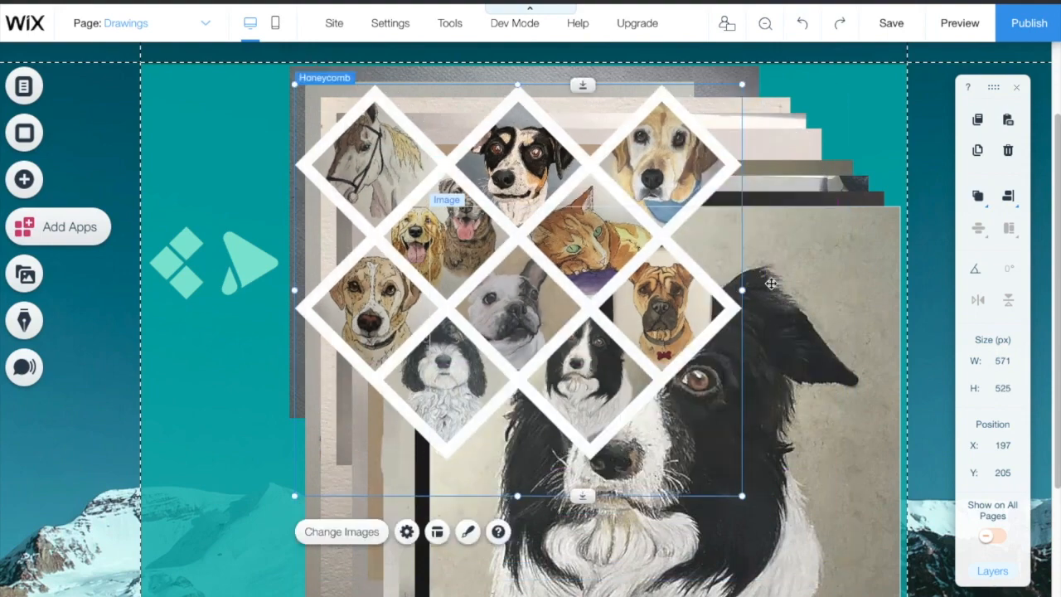
{"action": "left_click", "coordinate": [771, 283]}
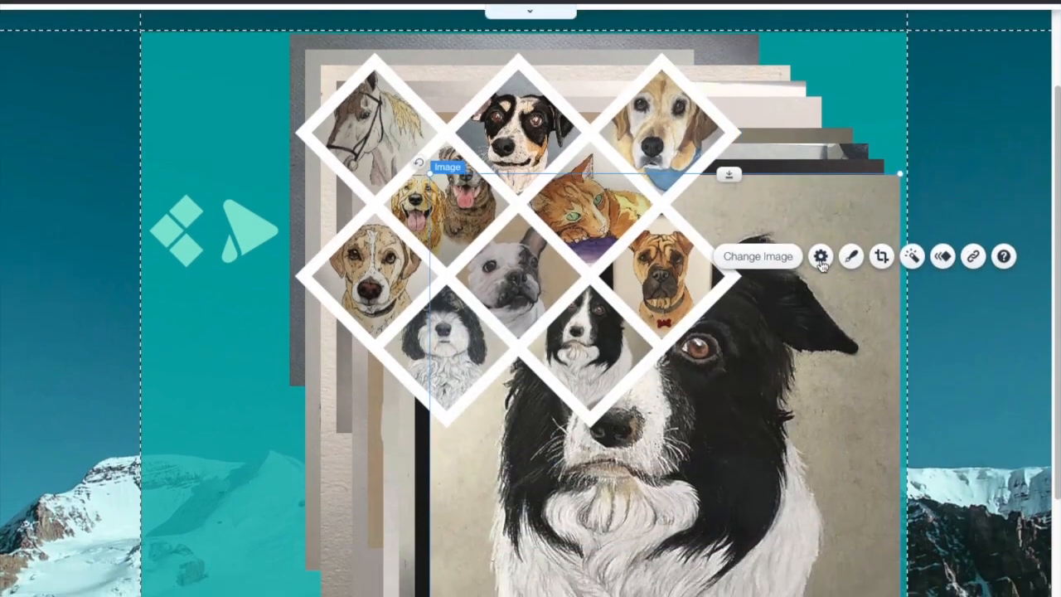
{"action": "left_click", "coordinate": [727, 138]}
{"action": "right_click", "coordinate": [821, 225]}
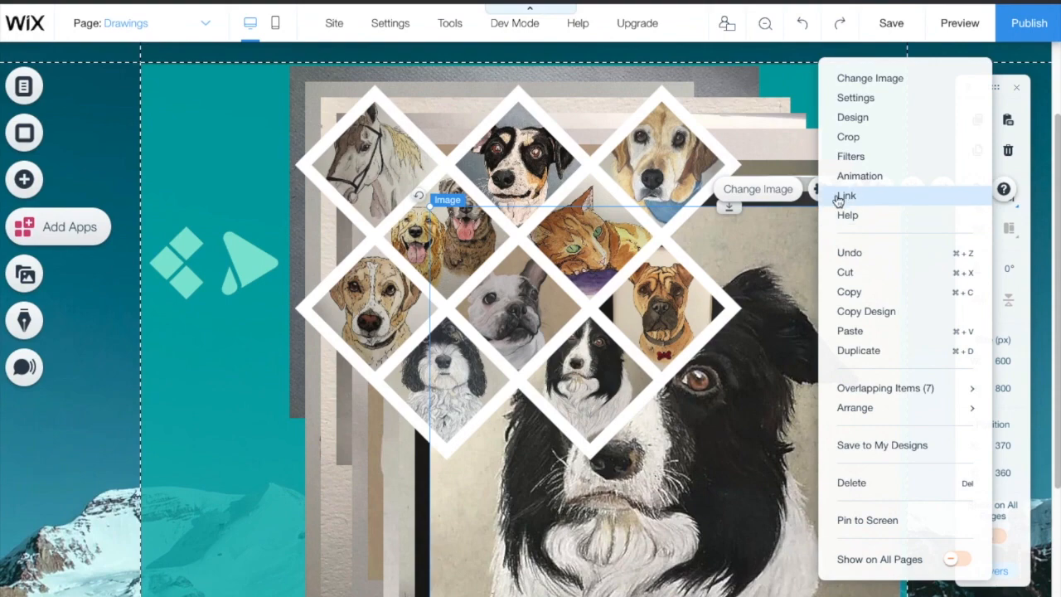
{"action": "left_click", "coordinate": [847, 274]}
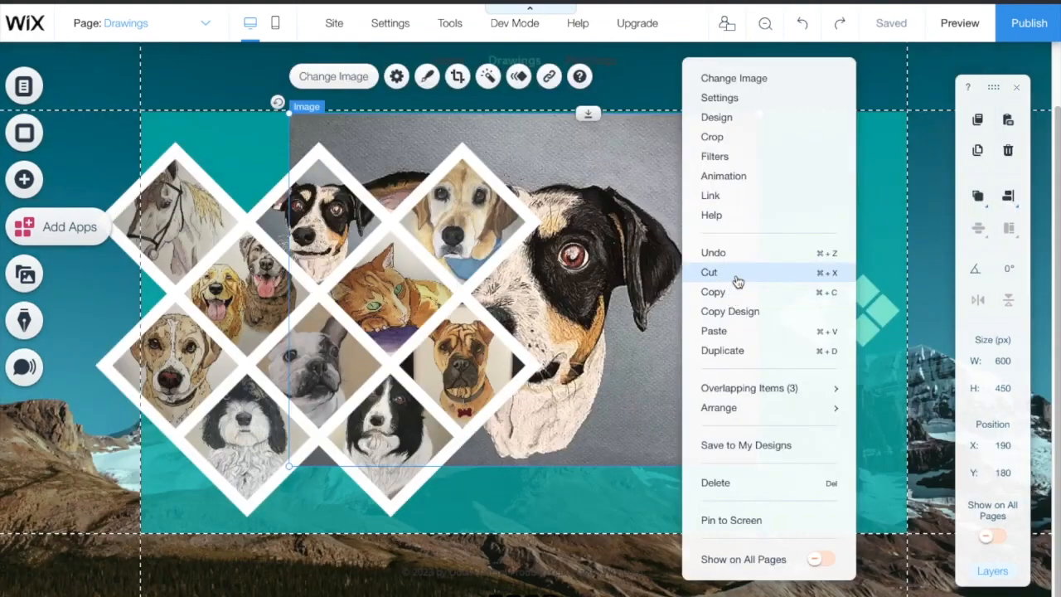
{"action": "left_click", "coordinate": [736, 273]}
Step: Enlarge the Honeycomb gallery to about 805×696 px and centre it on the Drawings page
{"action": "left_click", "coordinate": [492, 246]}
{"action": "left_click_drag", "start_coordinate": [502, 317], "coordinate": [596, 308]}
{"action": "left_click_drag", "start_coordinate": [635, 524], "coordinate": [823, 596]}
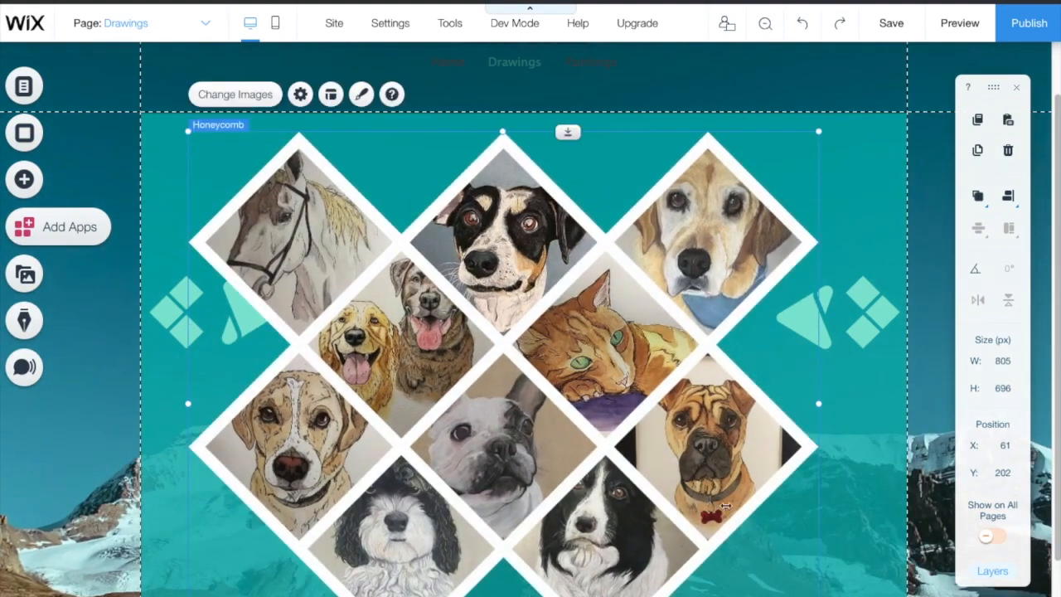
{"action": "left_click_drag", "start_coordinate": [636, 434], "coordinate": [659, 399]}
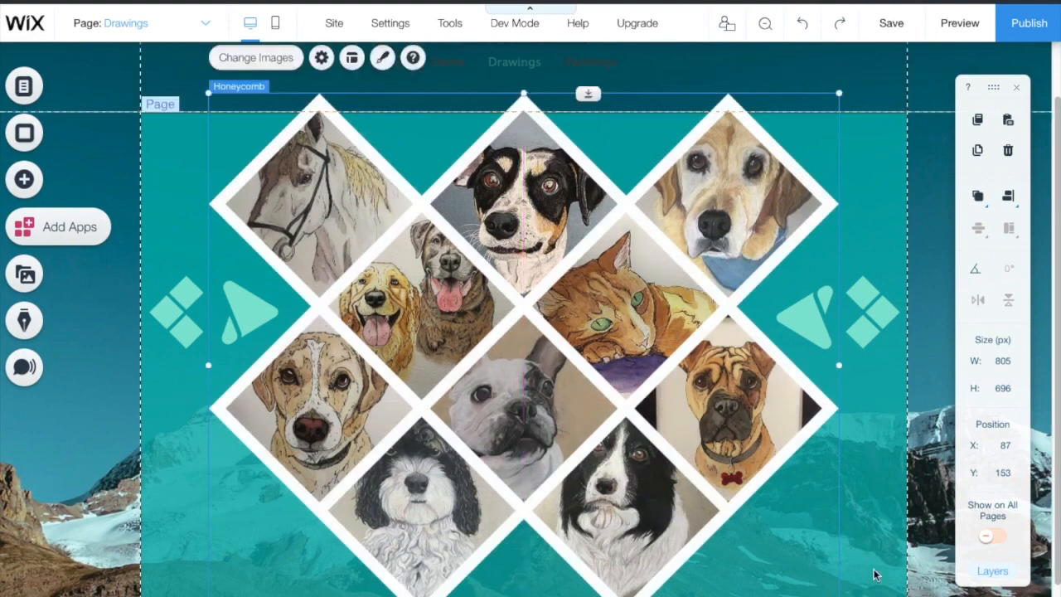
{"action": "left_click", "coordinate": [968, 25]}
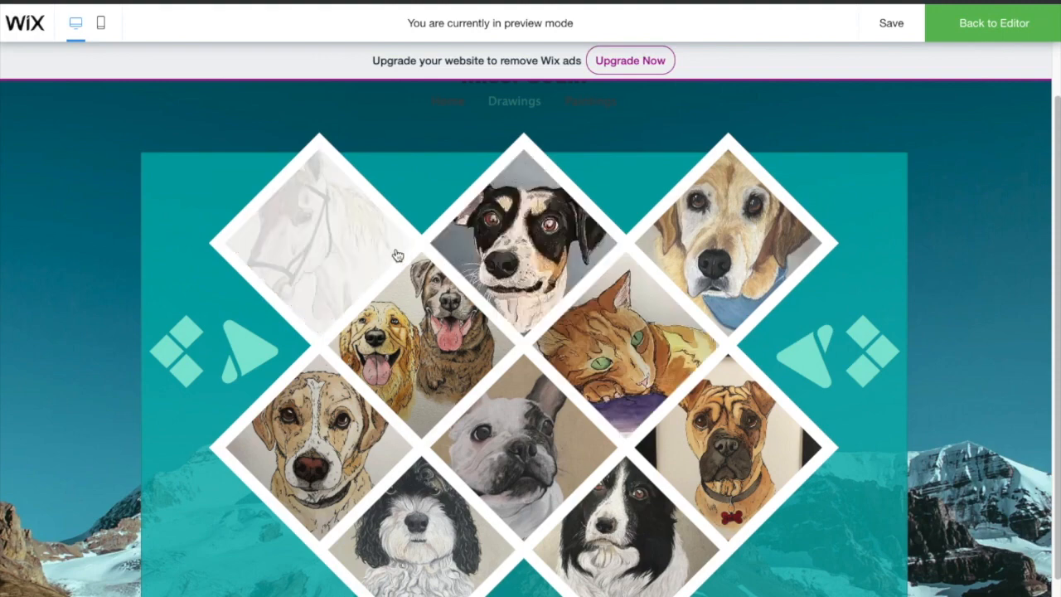
Step: In preview, open the horse drawing and step through five more drawings, then return to editing
{"action": "left_click", "coordinate": [329, 268]}
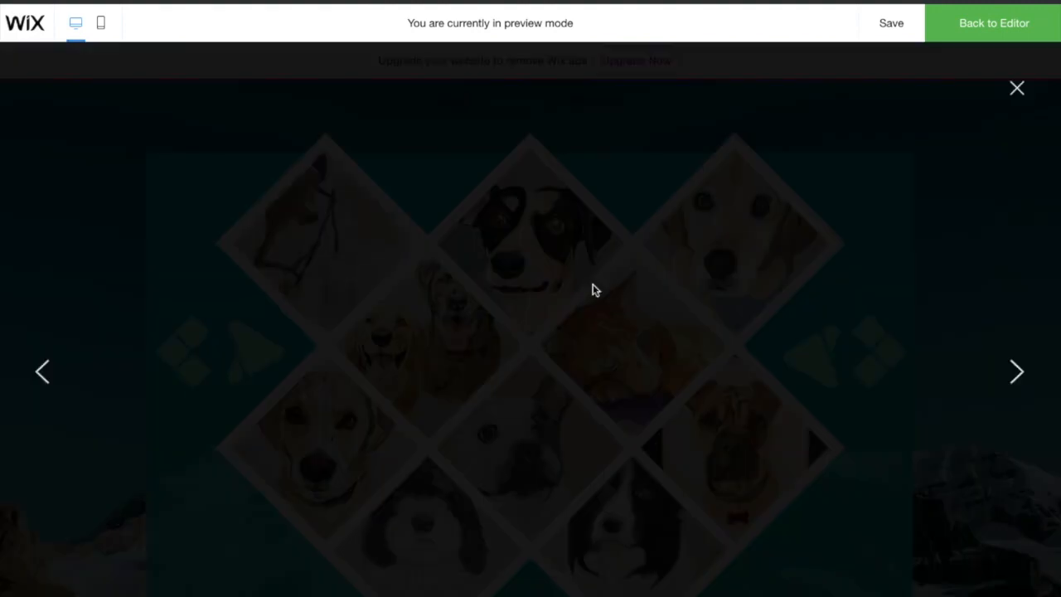
{"action": "left_click", "coordinate": [1018, 375]}
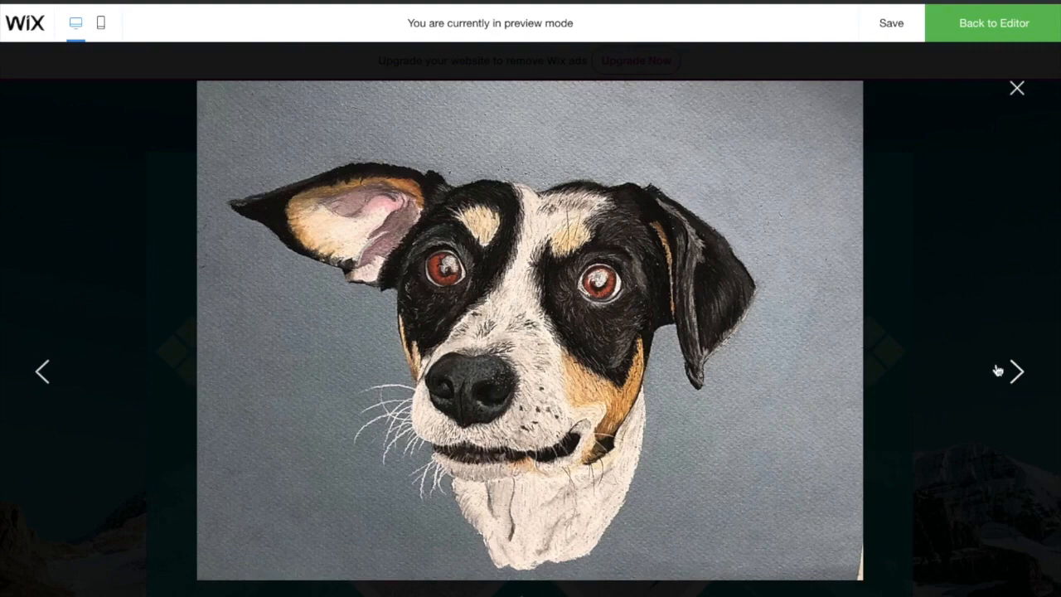
{"action": "left_click", "coordinate": [1020, 371]}
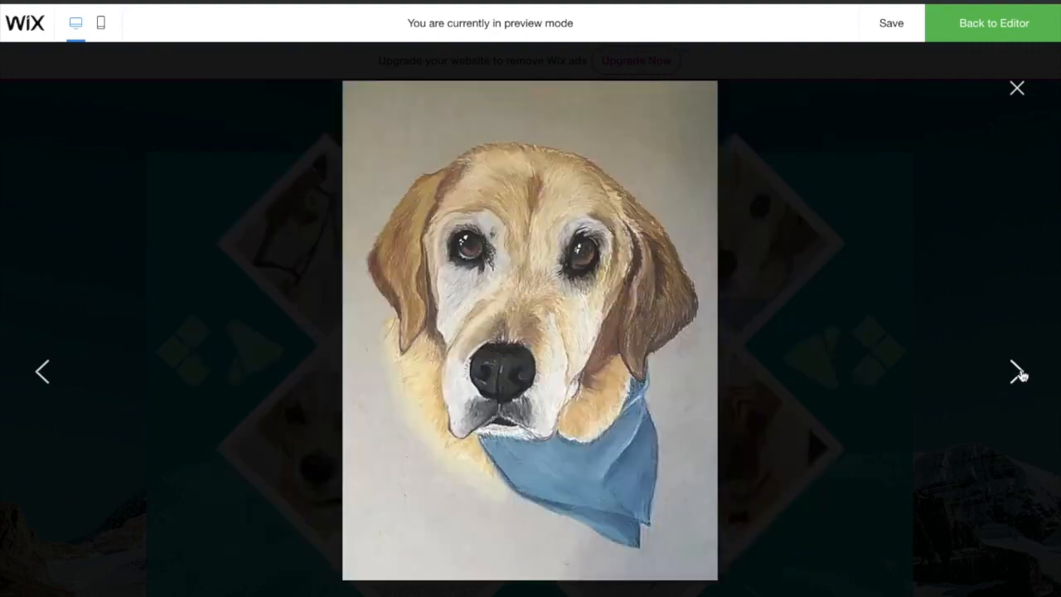
{"action": "left_click", "coordinate": [1020, 373]}
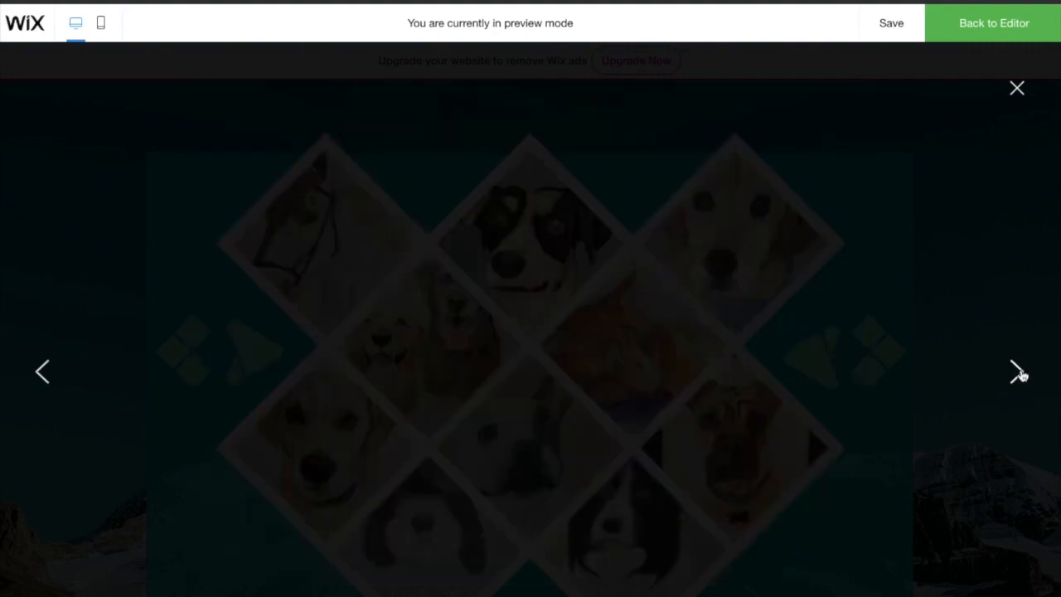
{"action": "left_click", "coordinate": [1020, 374]}
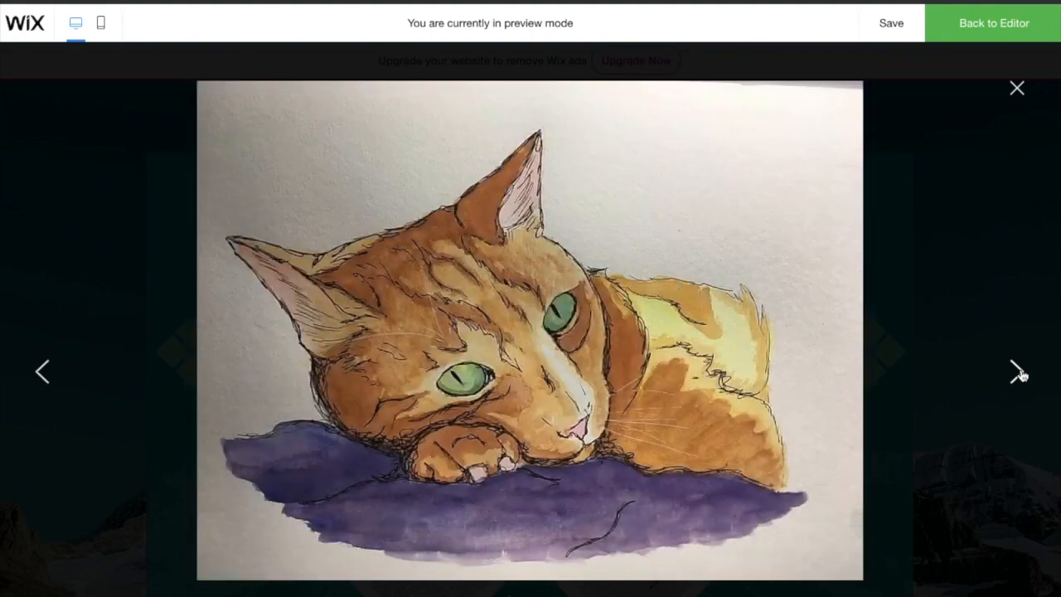
{"action": "left_click", "coordinate": [1020, 373]}
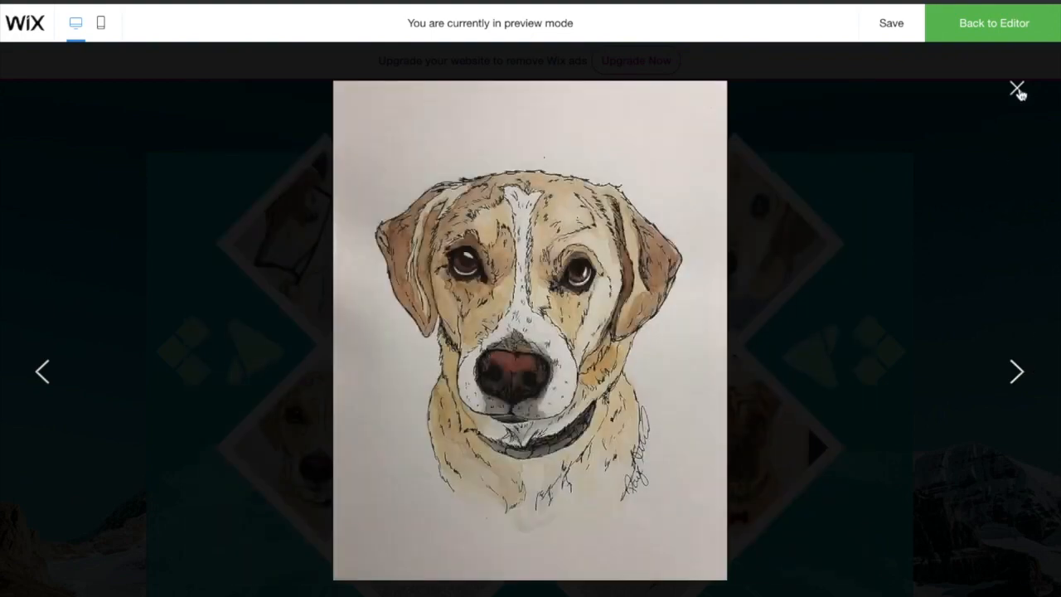
{"action": "left_click", "coordinate": [1018, 89]}
{"action": "scroll", "coordinate": [699, 539], "scroll_direction": "down", "scroll_amount": 1}
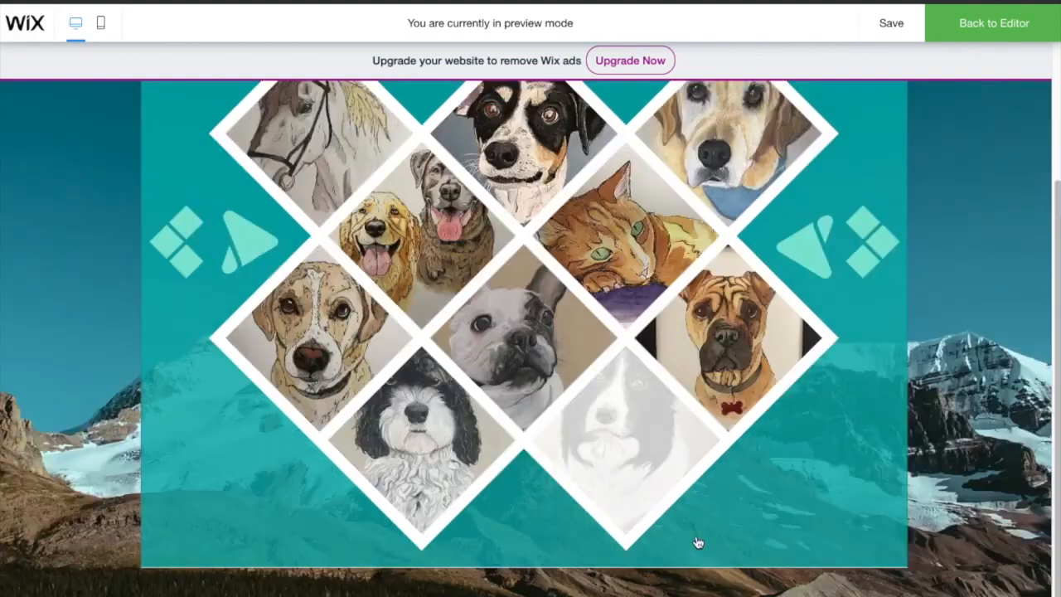
{"action": "scroll", "coordinate": [749, 570], "scroll_direction": "up", "scroll_amount": 2}
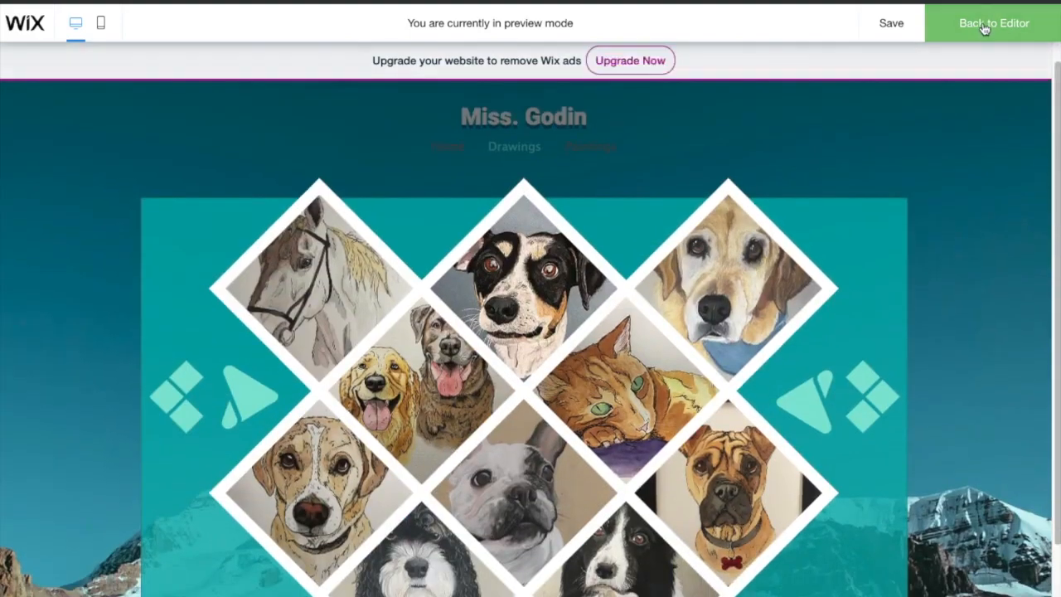
{"action": "left_click", "coordinate": [917, 30]}
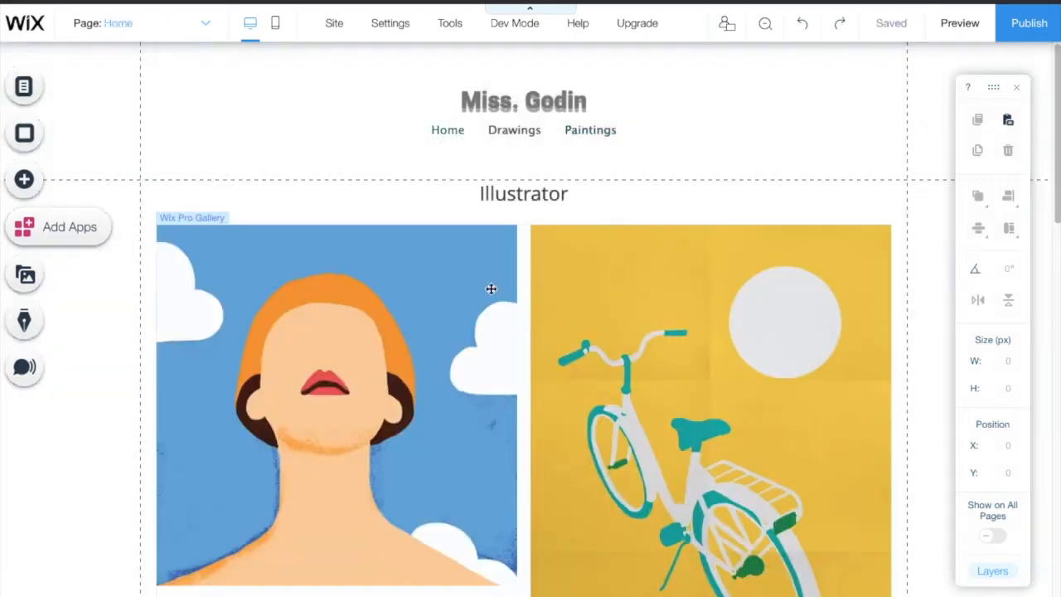
Step: Change the Home heading to 'Here is all my artwork!'
{"action": "double_click", "coordinate": [543, 194]}
{"action": "type", "text": "Here is all my artwro"}
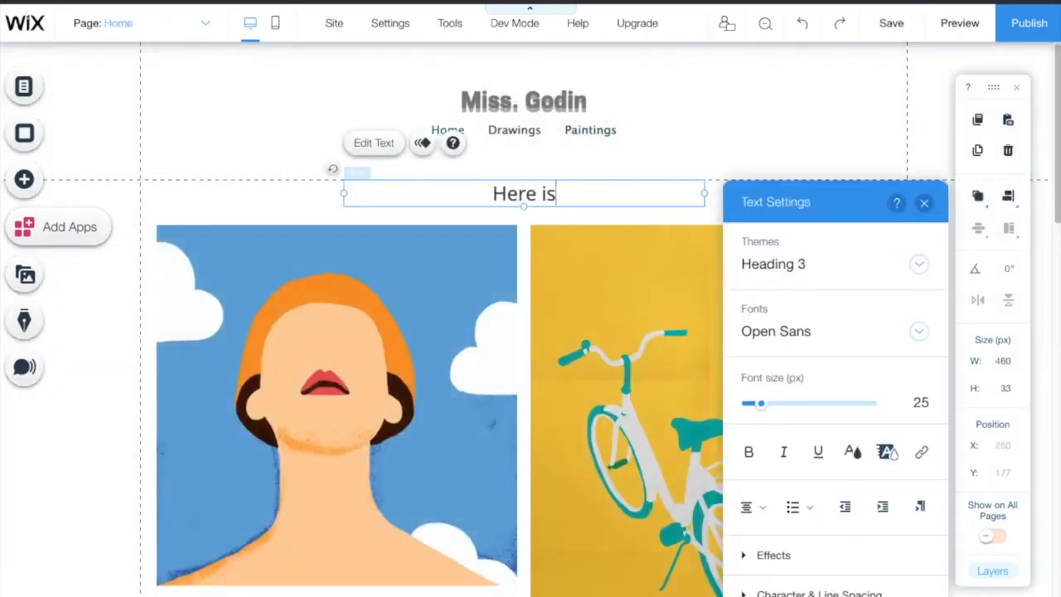
{"action": "key", "text": "BackSpace"}
{"action": "key", "text": "BackSpace"}
{"action": "type", "text": "orj"}
{"action": "key", "text": "BackSpace"}
{"action": "type", "text": "k!"}
{"action": "left_click", "coordinate": [306, 230]}
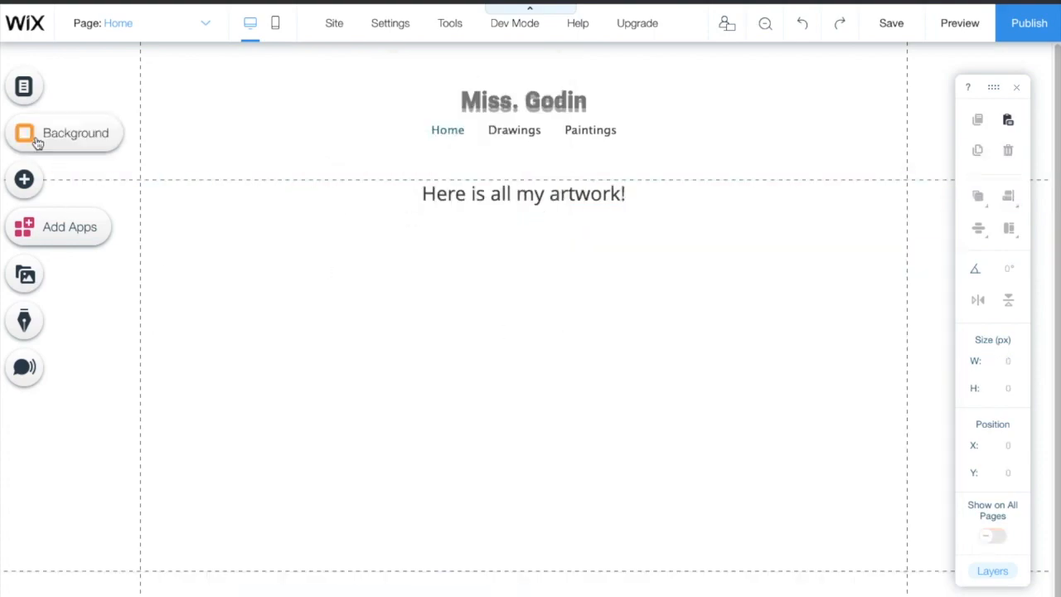
Step: Set the IMG_1742 fiery painting as the Home page background
{"action": "left_click", "coordinate": [24, 179]}
{"action": "left_click", "coordinate": [83, 113]}
{"action": "left_click", "coordinate": [24, 133]}
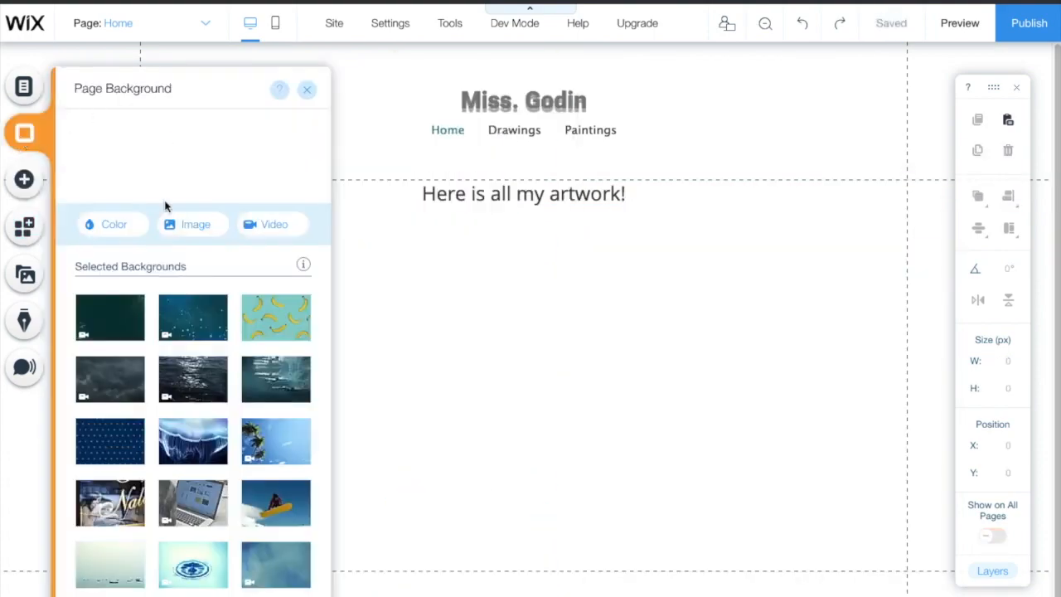
{"action": "left_click", "coordinate": [190, 224]}
{"action": "scroll", "coordinate": [689, 364], "scroll_direction": "down", "scroll_amount": 3}
{"action": "double_click", "coordinate": [689, 363]}
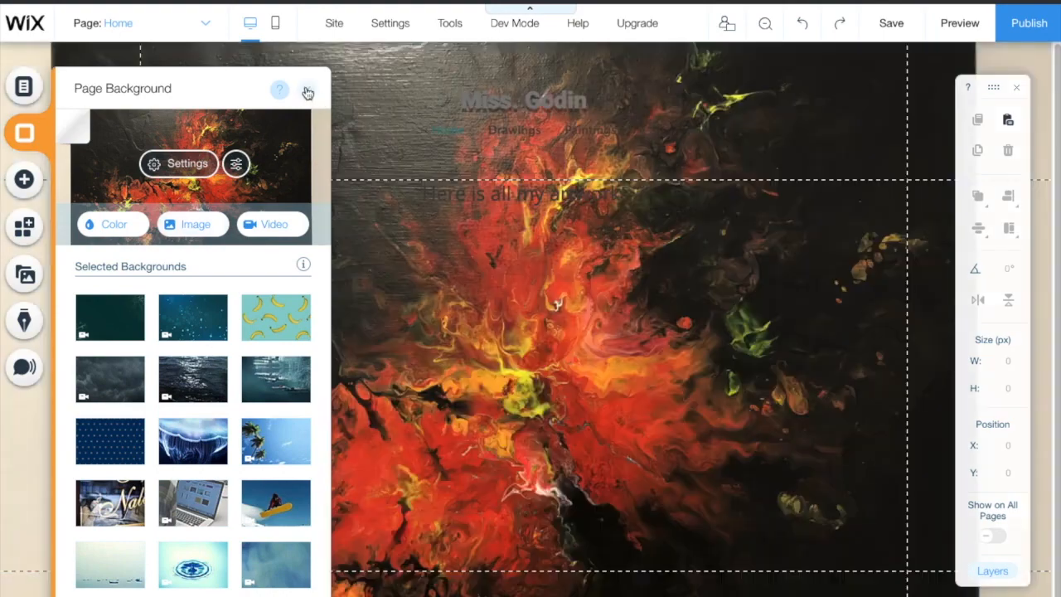
{"action": "left_click", "coordinate": [307, 90]}
Step: Add a purple rounded rectangle shape and send it behind the menu
{"action": "left_click", "coordinate": [24, 179]}
{"action": "mouse_move", "coordinate": [91, 187]}
{"action": "left_click", "coordinate": [352, 194]}
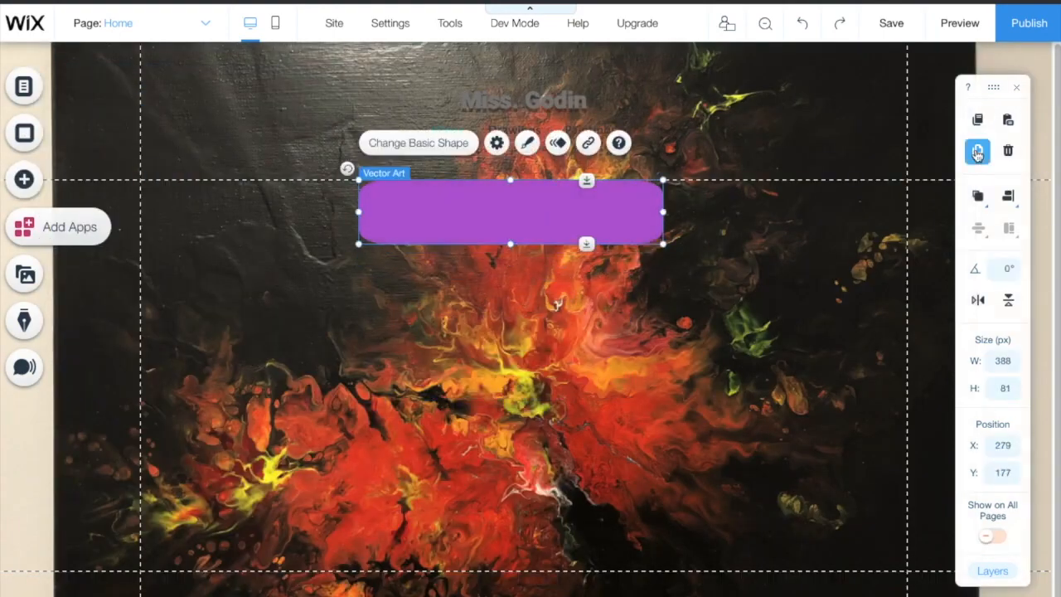
{"action": "left_click_drag", "start_coordinate": [597, 218], "coordinate": [593, 129]}
{"action": "left_click", "coordinate": [978, 196]}
{"action": "left_click", "coordinate": [974, 202]}
Step: Send the second purple shape behind the heading text and shift it slightly right
{"action": "left_click", "coordinate": [531, 213]}
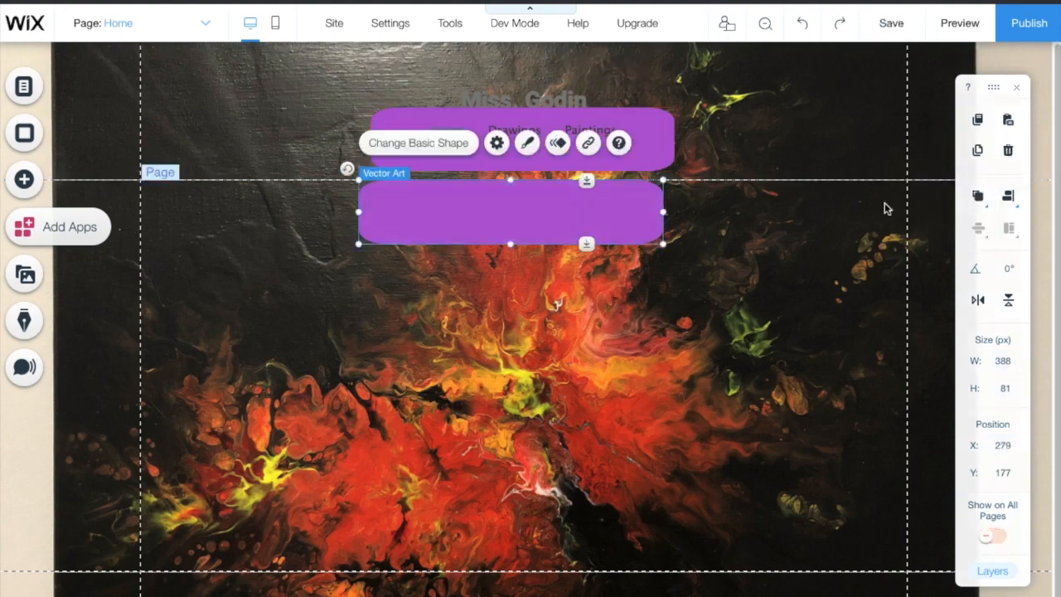
{"action": "left_click", "coordinate": [977, 197]}
{"action": "left_click", "coordinate": [974, 202]}
{"action": "left_click", "coordinate": [696, 265]}
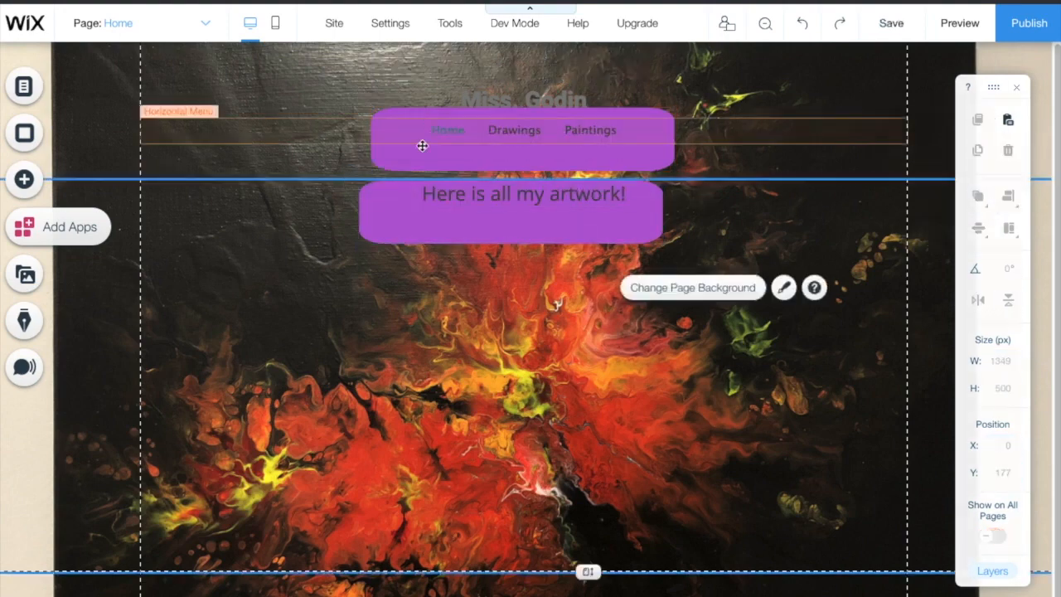
{"action": "left_click", "coordinate": [530, 108]}
{"action": "left_click_drag", "start_coordinate": [521, 203], "coordinate": [549, 199]}
{"action": "left_click", "coordinate": [975, 20]}
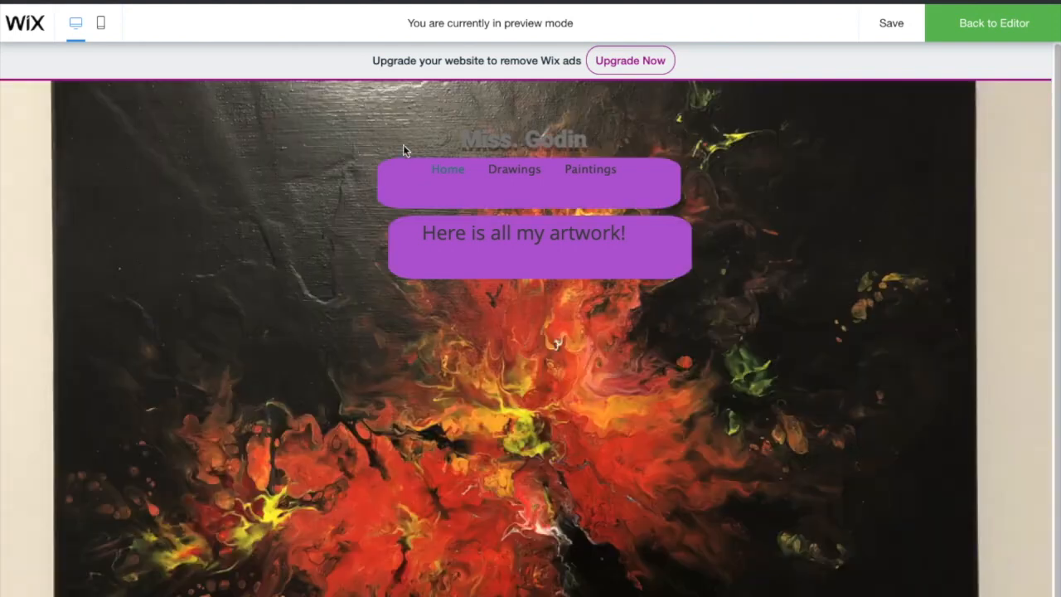
Step: Preview the Drawings and Paintings pages, play the painting video, then return to the editor
{"action": "mouse_move", "coordinate": [512, 173]}
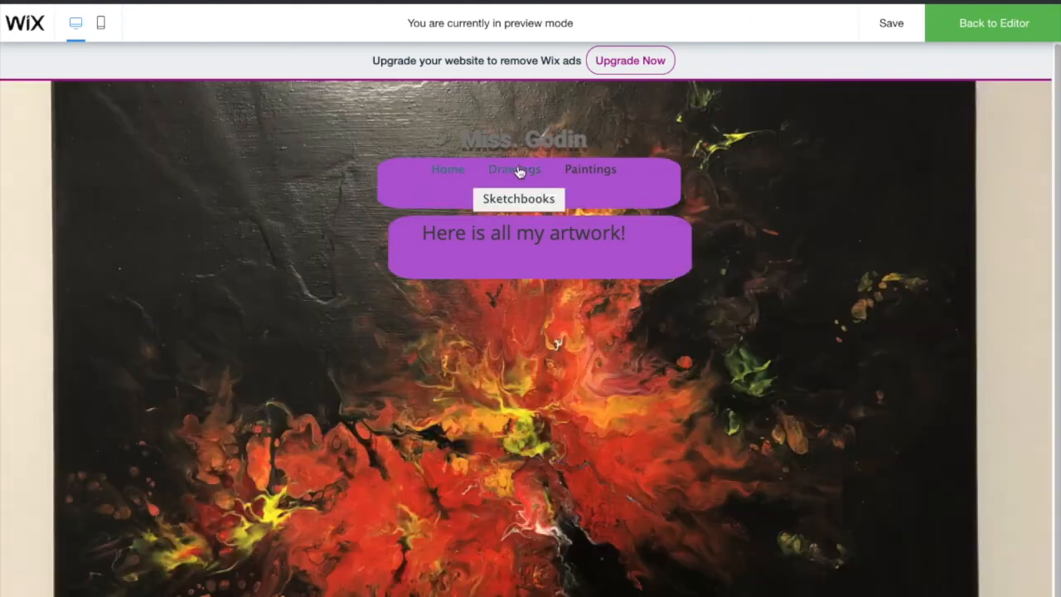
{"action": "left_click", "coordinate": [521, 174]}
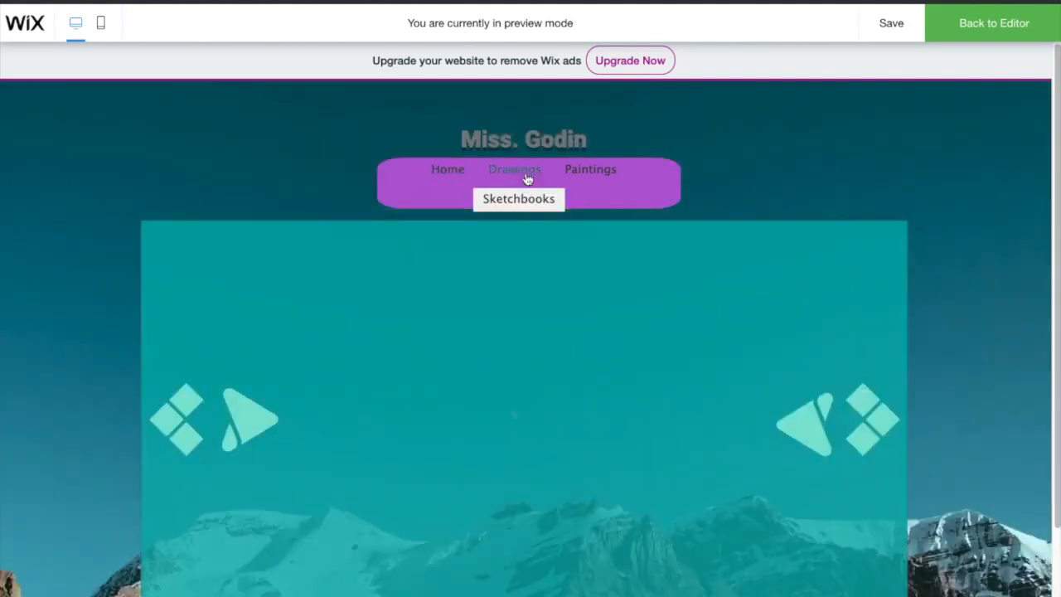
{"action": "mouse_move", "coordinate": [523, 188]}
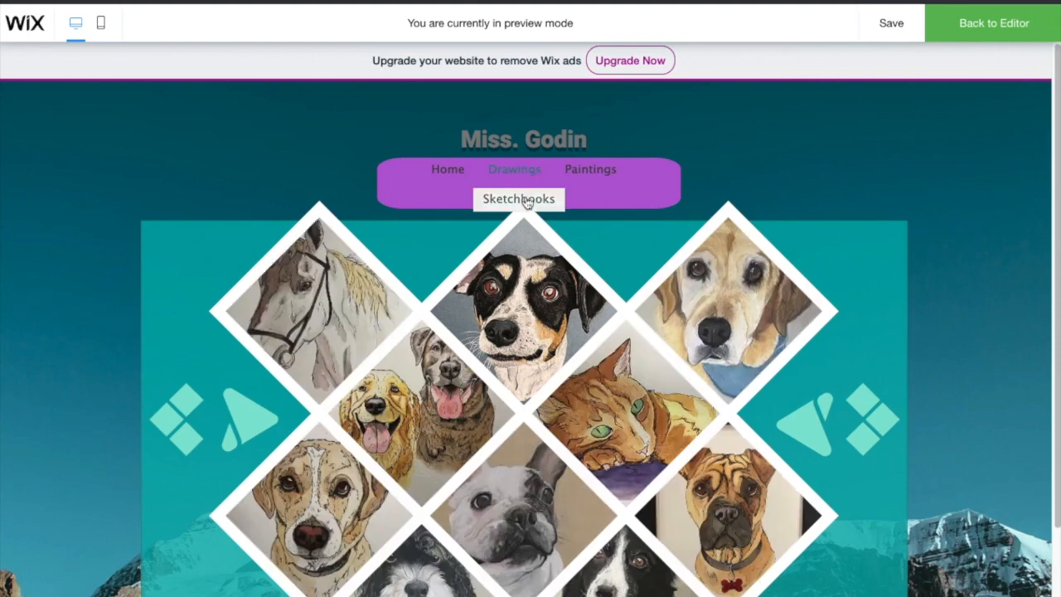
{"action": "left_click", "coordinate": [524, 200]}
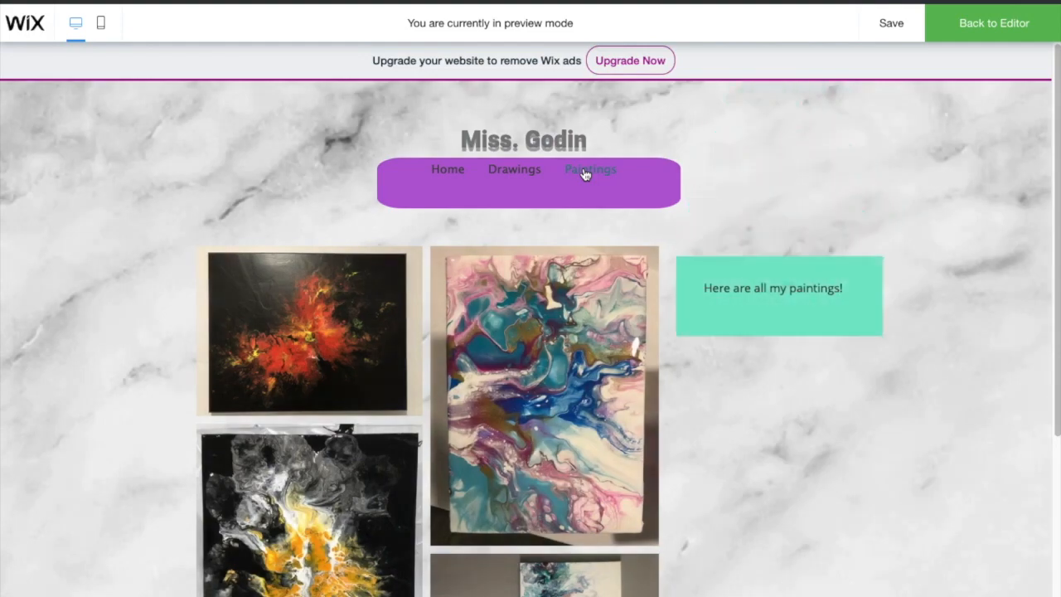
{"action": "scroll", "coordinate": [738, 361], "scroll_direction": "down", "scroll_amount": 5}
{"action": "left_click", "coordinate": [705, 447]}
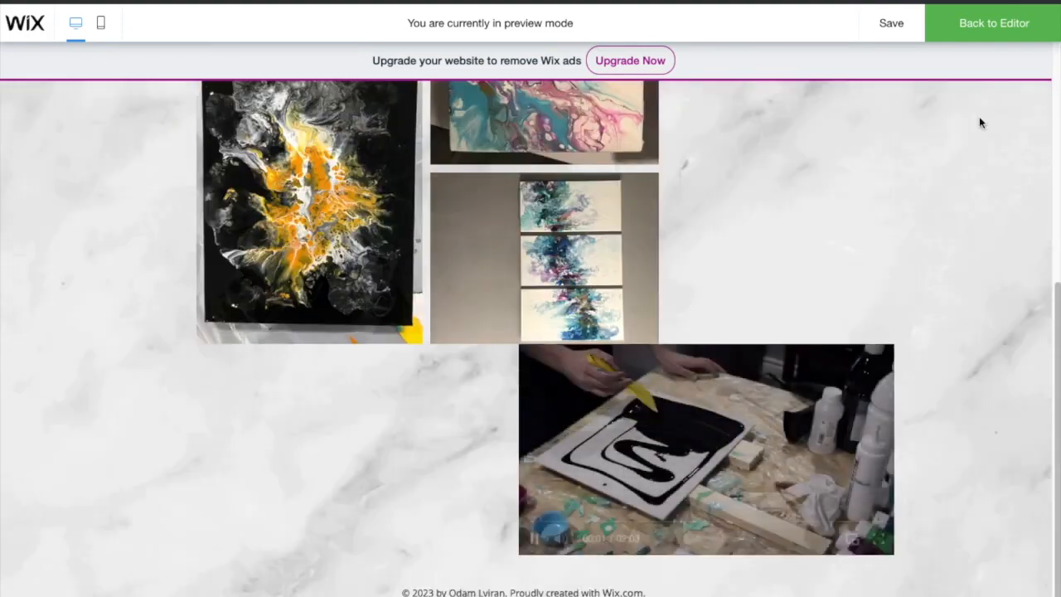
{"action": "left_click", "coordinate": [958, 31]}
{"action": "left_click", "coordinate": [546, 561]}
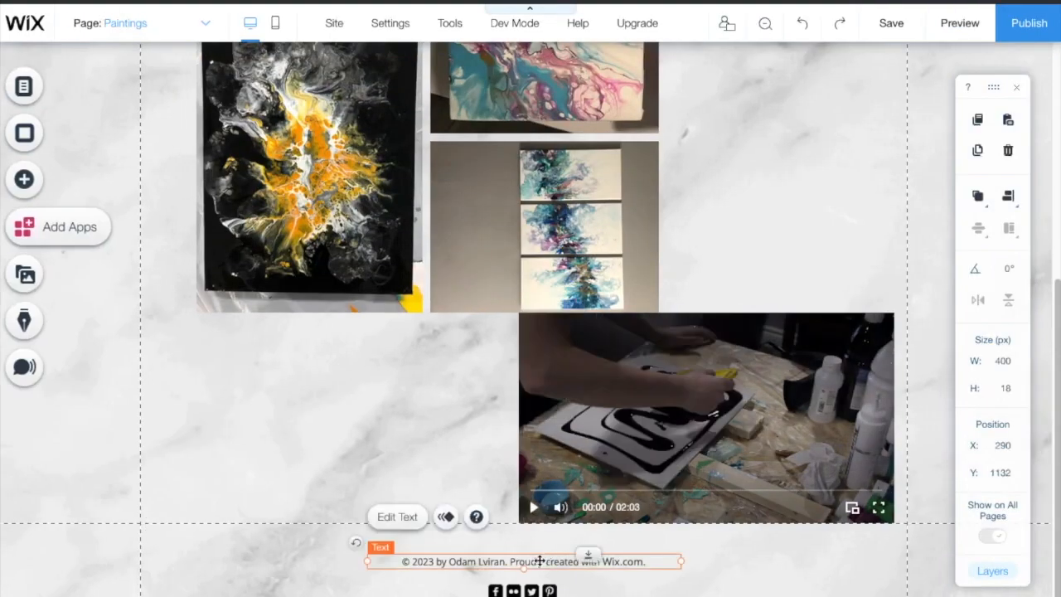
Step: Replace the footer copyright with 'All artwork belongs to' followed by the owner's name
{"action": "double_click", "coordinate": [540, 561]}
{"action": "type", "text": "E"}
{"action": "type", "text": "ll artwork belongs to miss. Godin"}
{"action": "left_click", "coordinate": [464, 580]}
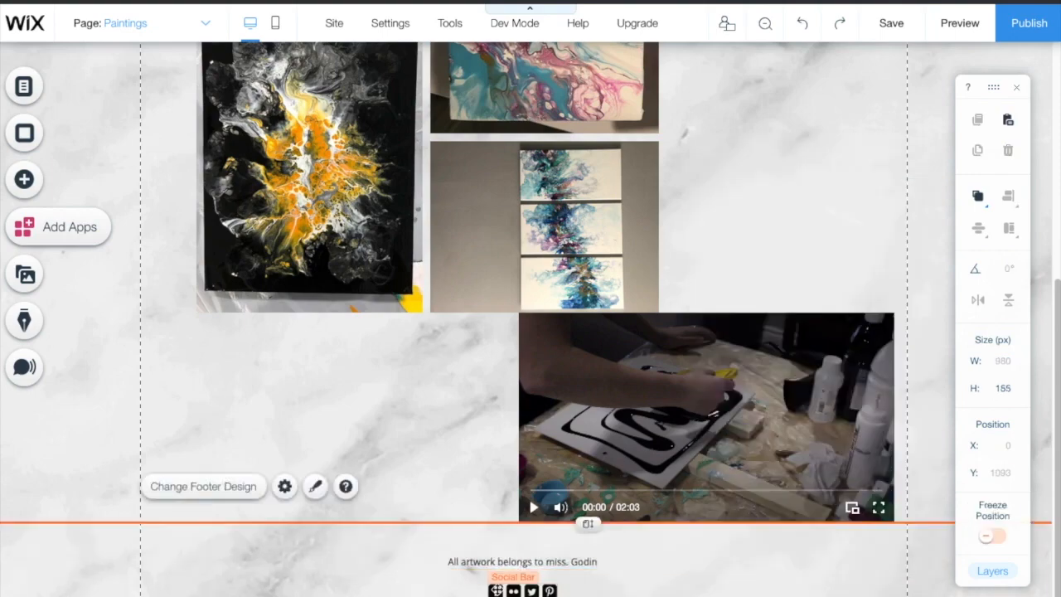
{"action": "scroll", "coordinate": [363, 505], "scroll_direction": "up", "scroll_amount": 2}
{"action": "scroll", "coordinate": [324, 462], "scroll_direction": "up", "scroll_amount": 3}
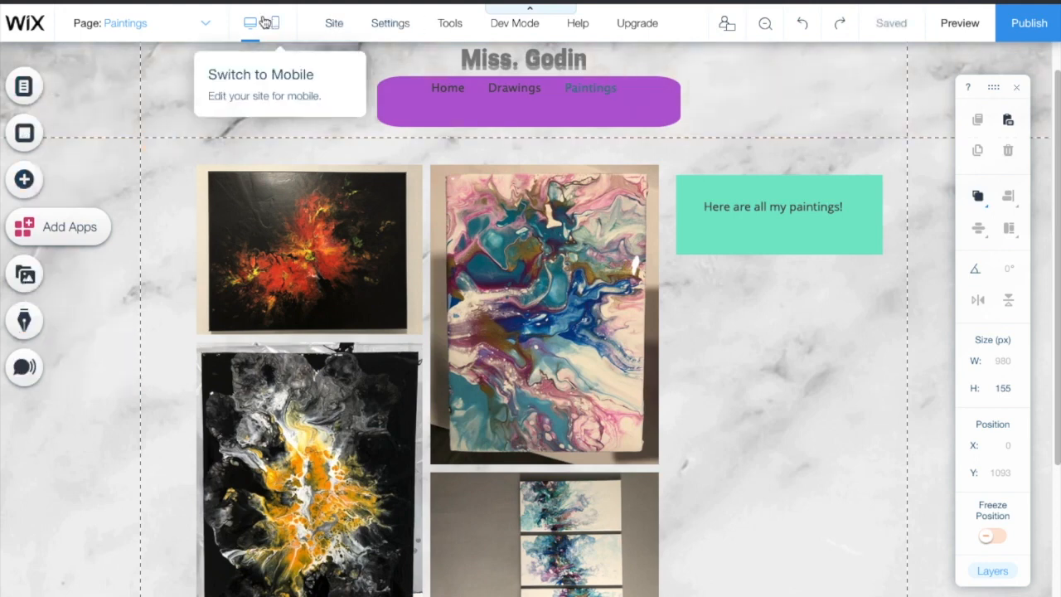
Step: Give the Sketchbooks page the beach sunset video background and check it in preview
{"action": "left_click", "coordinate": [206, 28]}
{"action": "left_click", "coordinate": [123, 101]}
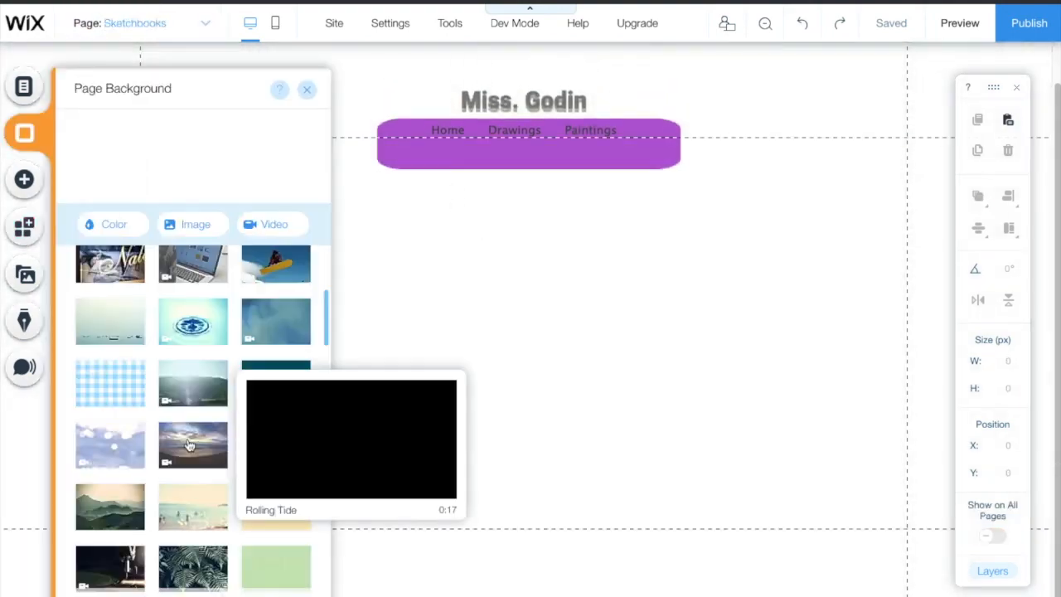
{"action": "left_click", "coordinate": [194, 379]}
{"action": "left_click", "coordinate": [652, 486]}
{"action": "left_click", "coordinate": [960, 23]}
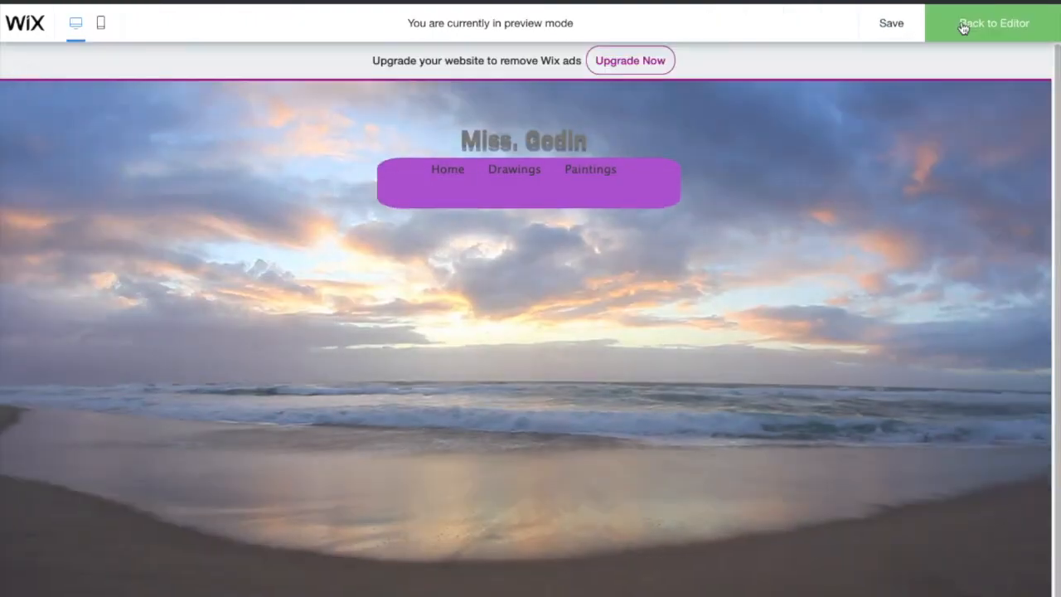
{"action": "left_click", "coordinate": [963, 28]}
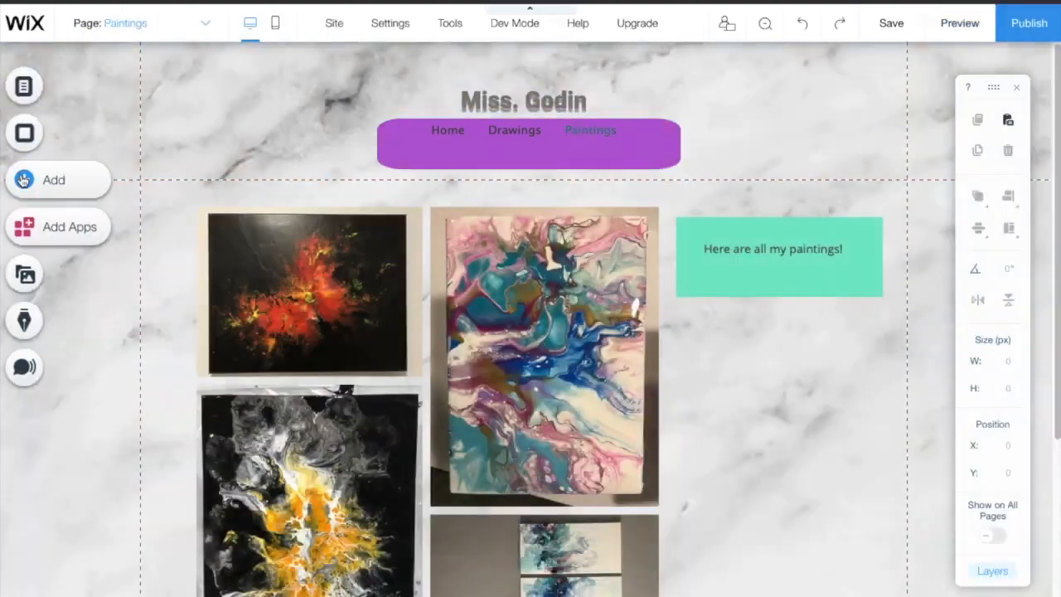
{"action": "left_click", "coordinate": [125, 33]}
{"action": "left_click", "coordinate": [102, 100]}
Step: Add a basic 320 px audio player and move it to the page's top-left
{"action": "left_click", "coordinate": [23, 180]}
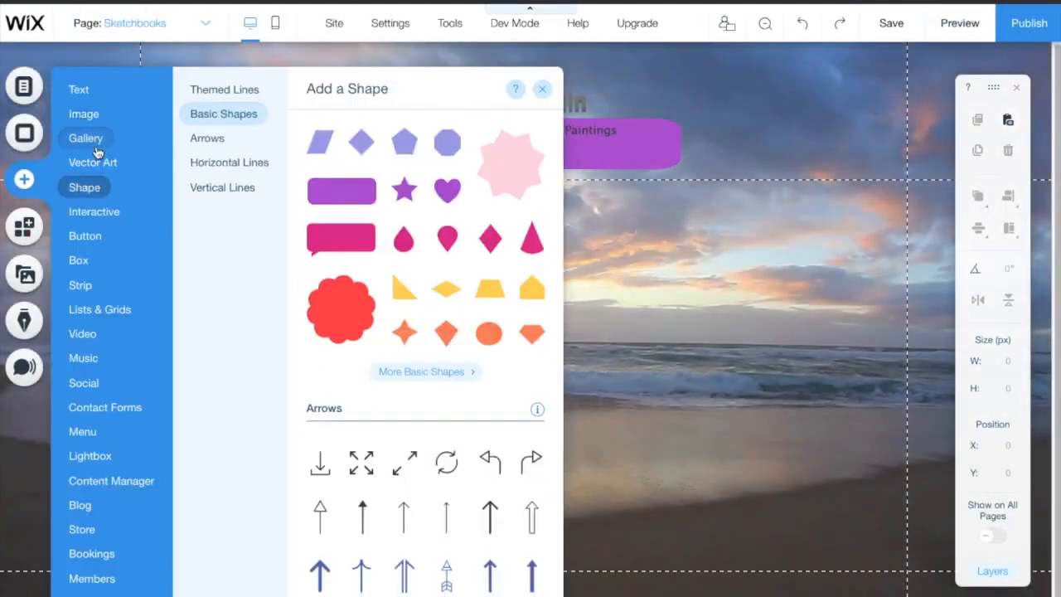
{"action": "mouse_move", "coordinate": [97, 213]}
{"action": "scroll", "coordinate": [218, 315], "scroll_direction": "down", "scroll_amount": 6}
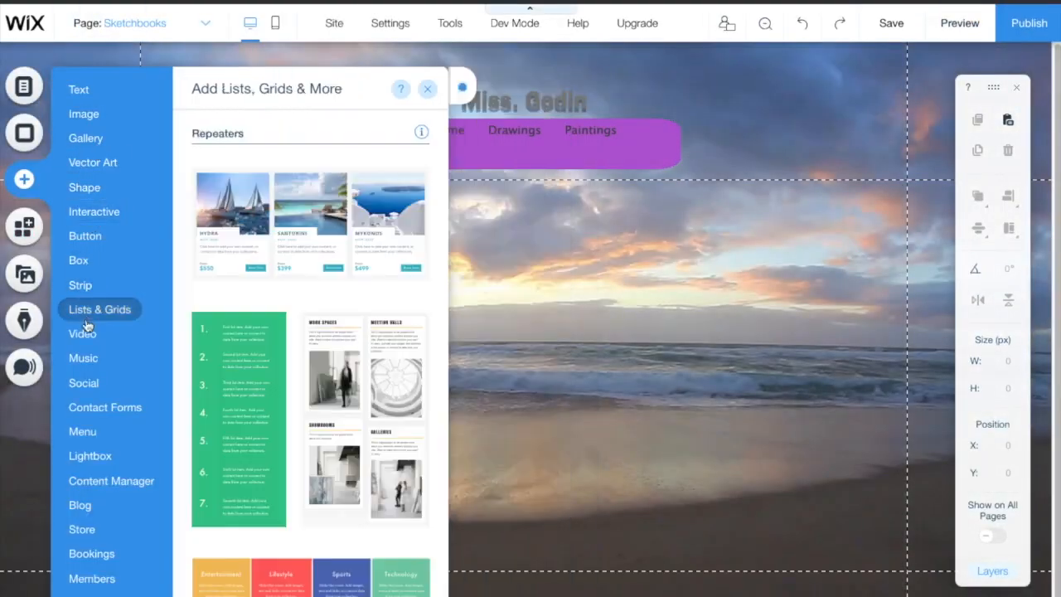
{"action": "mouse_move", "coordinate": [87, 357]}
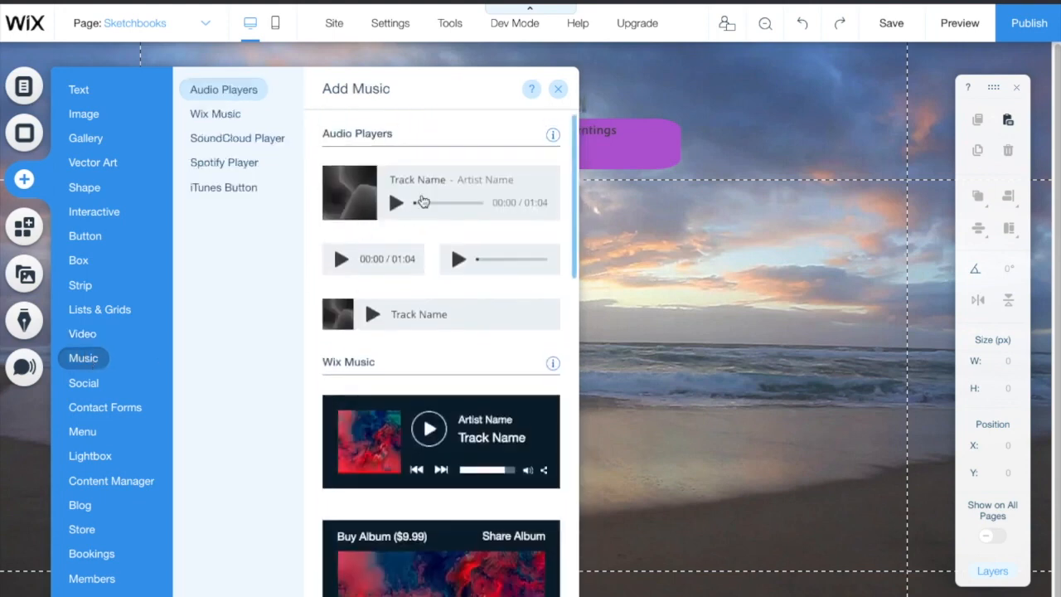
{"action": "left_click", "coordinate": [407, 215]}
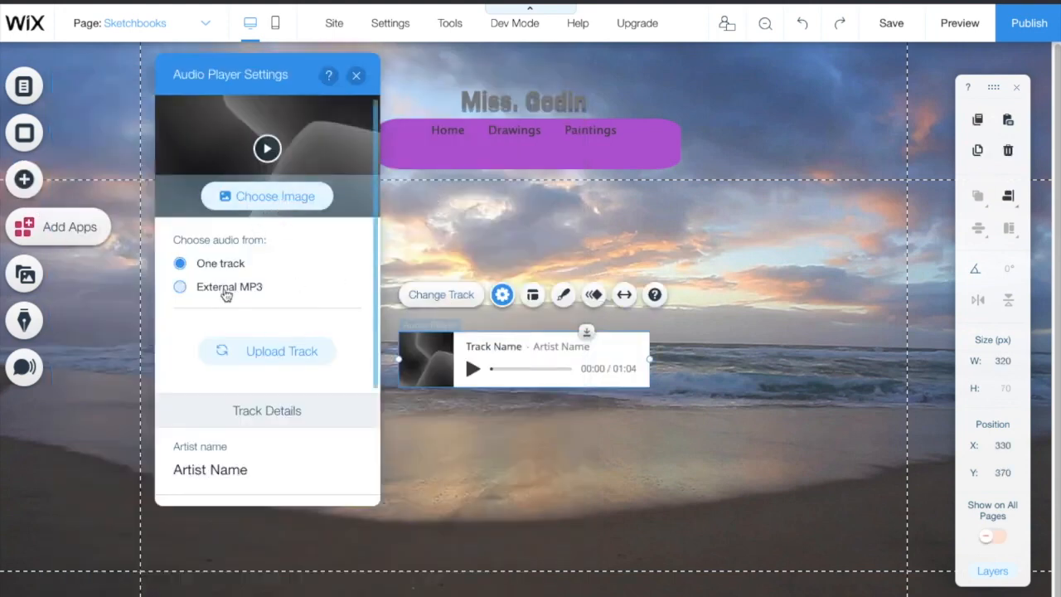
{"action": "left_click", "coordinate": [415, 348]}
{"action": "left_click_drag", "start_coordinate": [414, 349], "coordinate": [171, 213]}
Step: Add a sphere slider gallery below the audio player, stretched to full width (975×365 px)
{"action": "left_click", "coordinate": [24, 179]}
{"action": "mouse_move", "coordinate": [86, 138]}
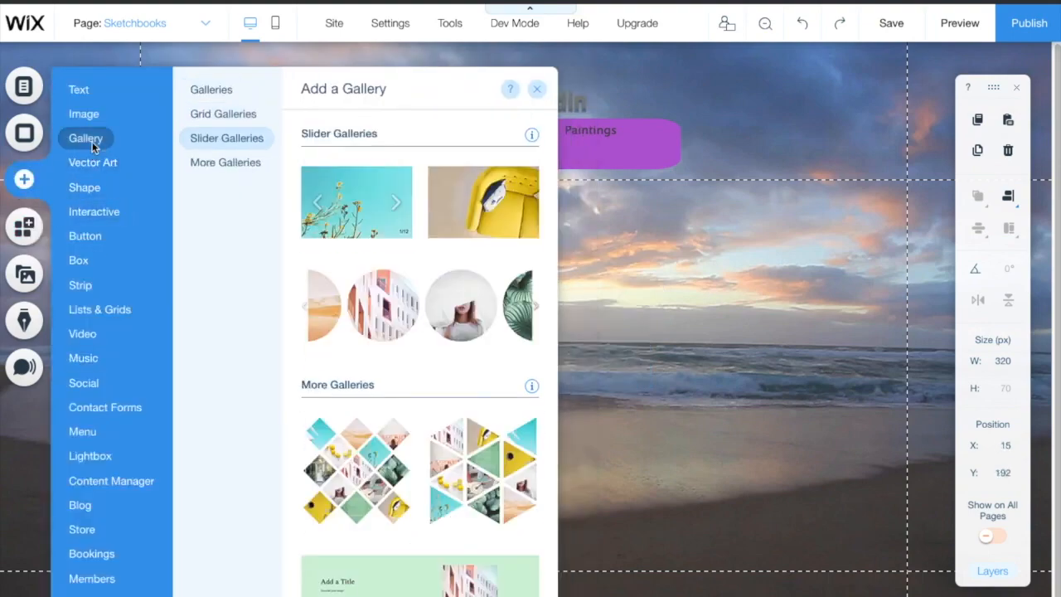
{"action": "left_click", "coordinate": [393, 312]}
{"action": "left_click_drag", "start_coordinate": [61, 503], "coordinate": [533, 379]}
{"action": "left_click_drag", "start_coordinate": [711, 327], "coordinate": [321, 390]}
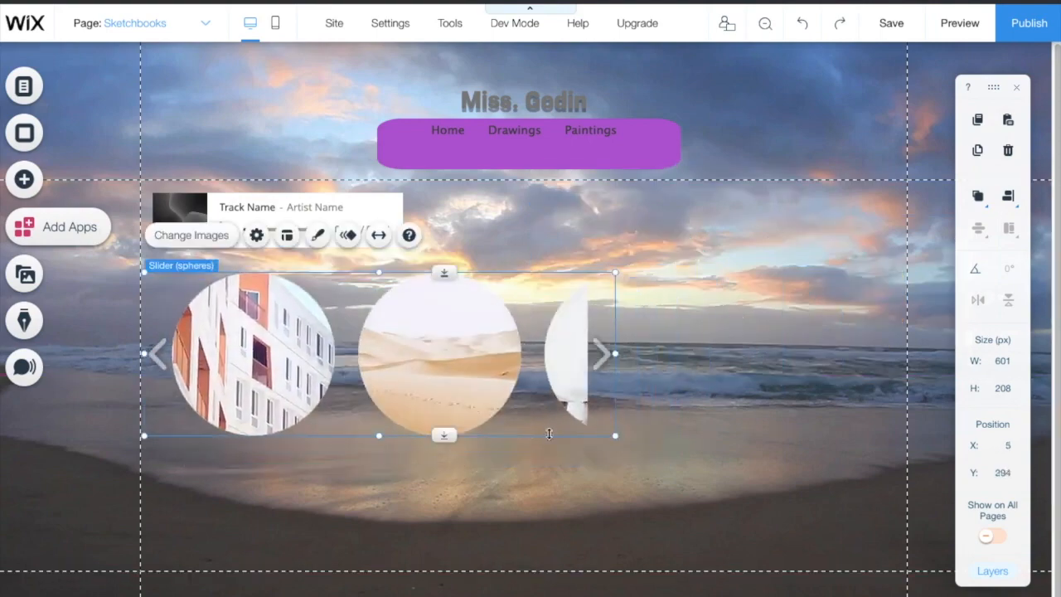
{"action": "left_click_drag", "start_coordinate": [734, 483], "coordinate": [907, 557]}
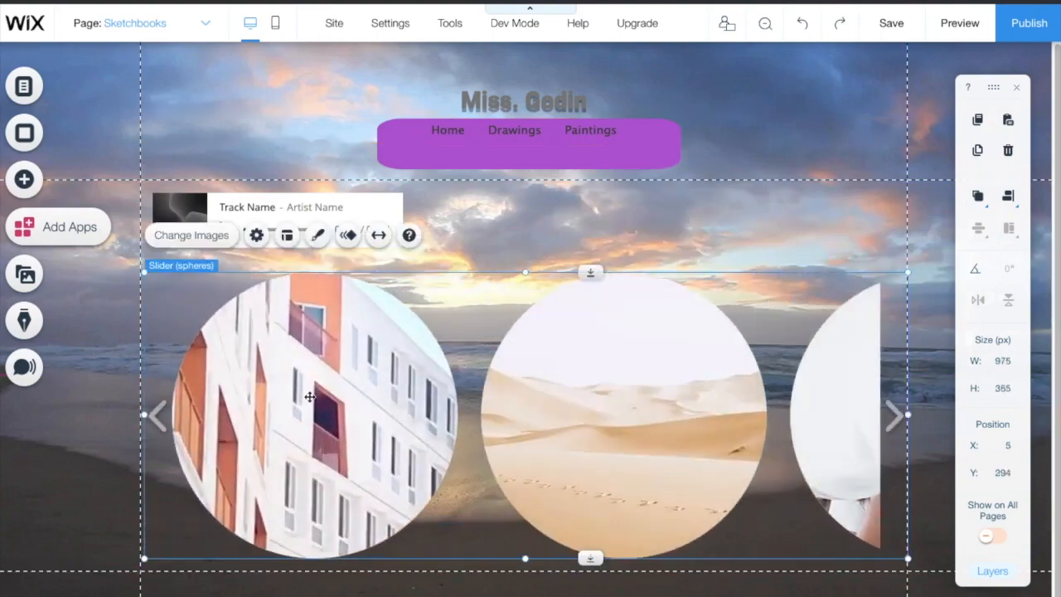
Step: Open Change Images for the slider's sample pictures, then save the site
{"action": "right_click", "coordinate": [552, 403]}
{"action": "left_click", "coordinate": [590, 78]}
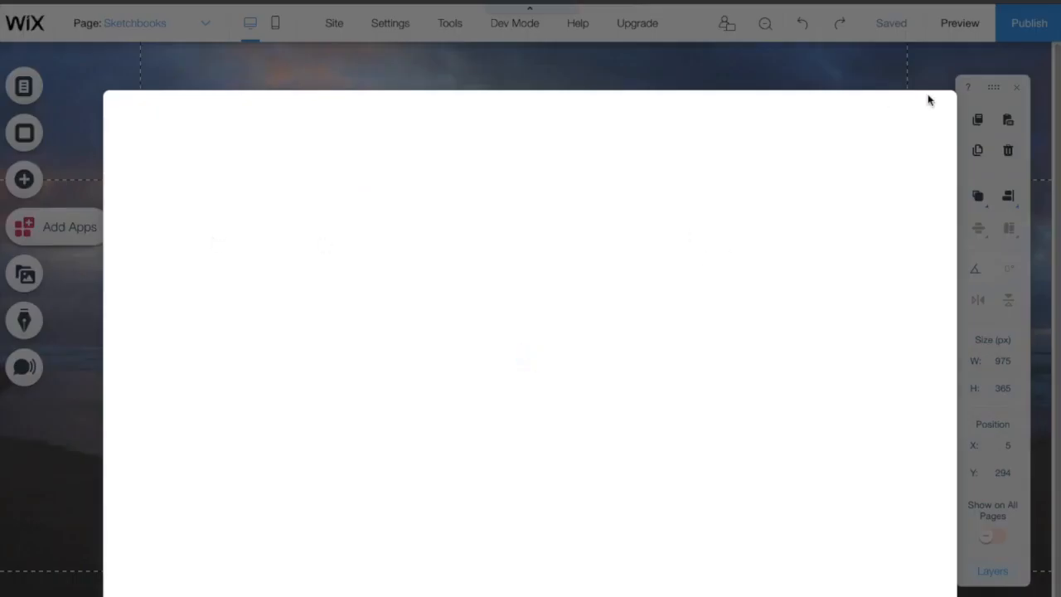
{"action": "left_click", "coordinate": [694, 161]}
{"action": "scroll", "coordinate": [718, 483], "scroll_direction": "down", "scroll_amount": 5}
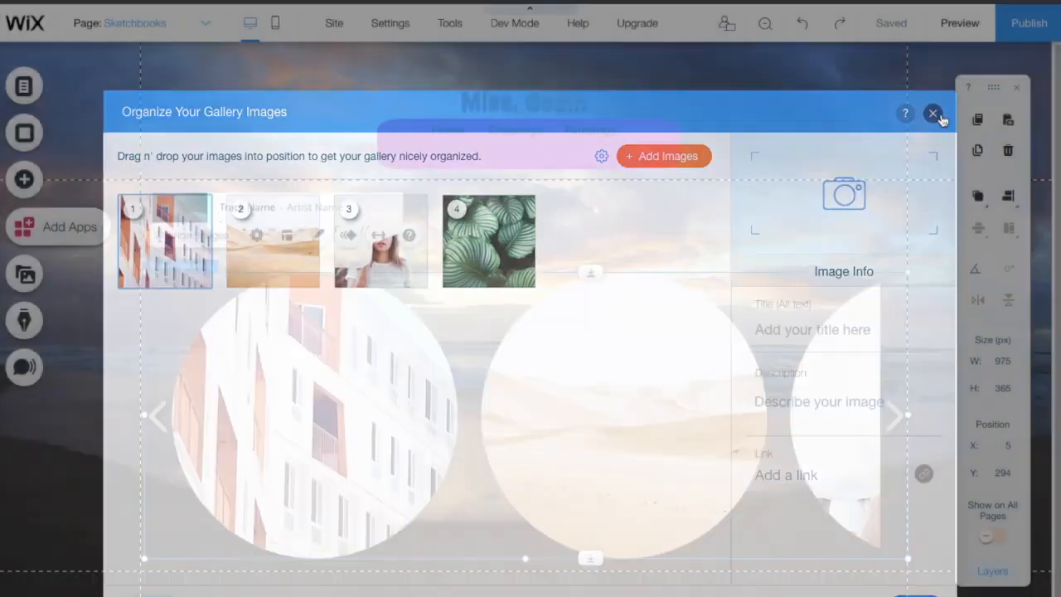
{"action": "left_click", "coordinate": [892, 23]}
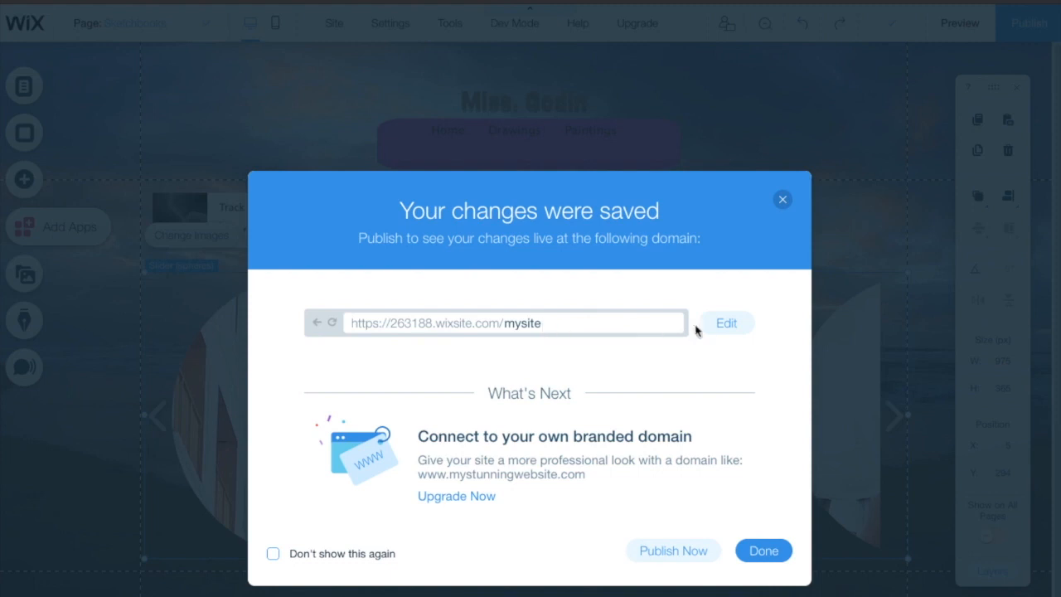
Step: Set the site's free web address path to the owner's hyphenated name and dismiss the saved message
{"action": "left_click", "coordinate": [718, 325]}
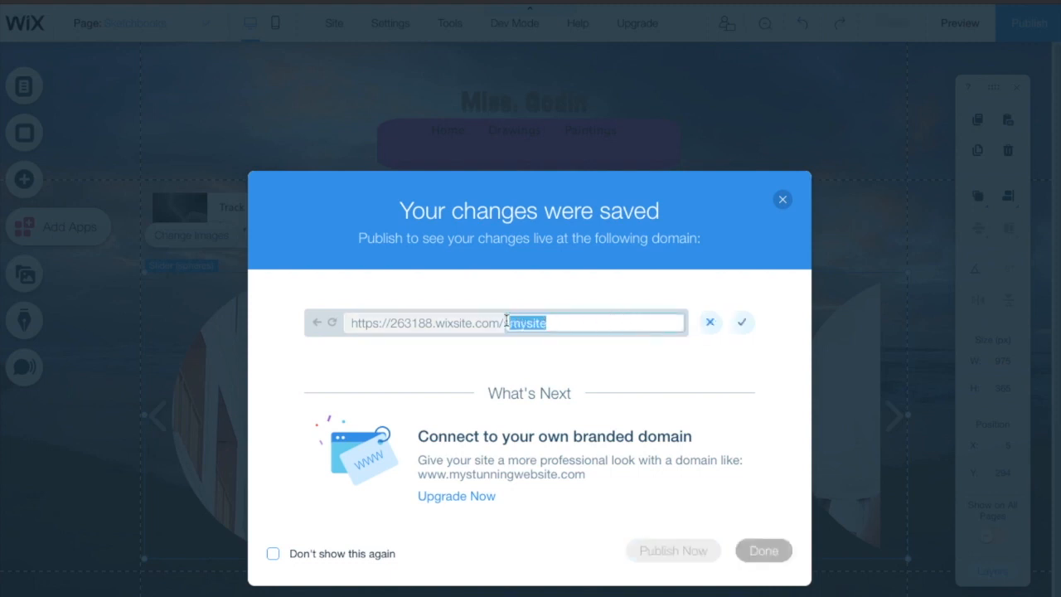
{"action": "type", "text": "miss.godin"}
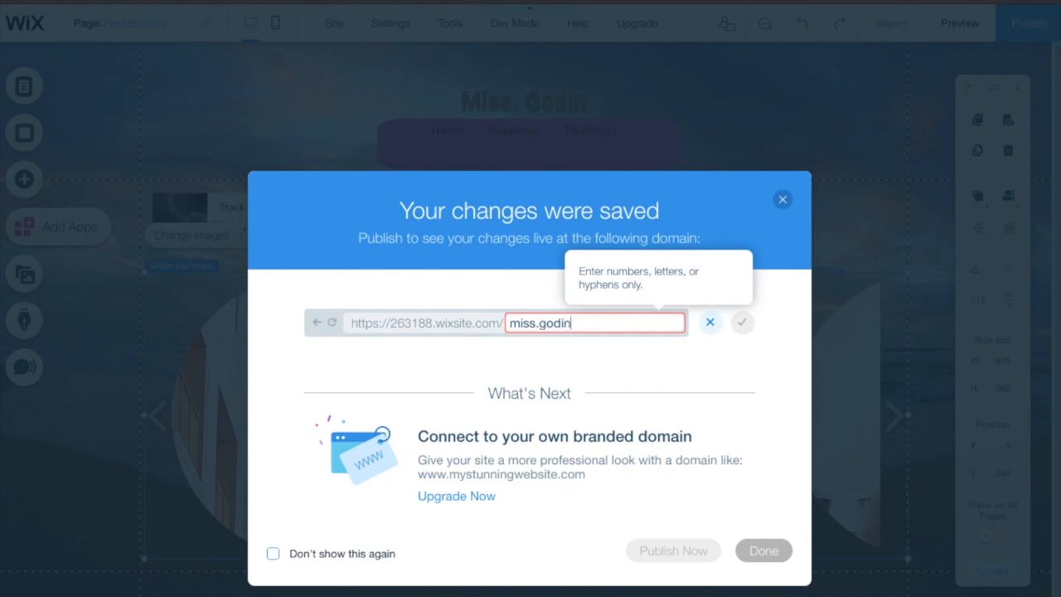
{"action": "key", "text": "BackSpace"}
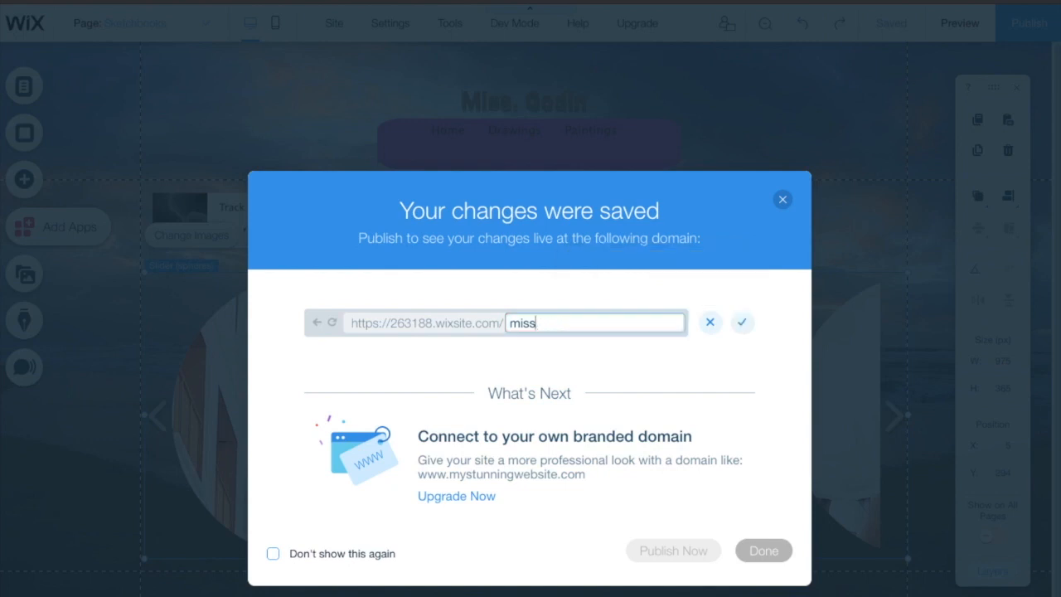
{"action": "type", "text": "-godin"}
{"action": "left_click", "coordinate": [744, 324]}
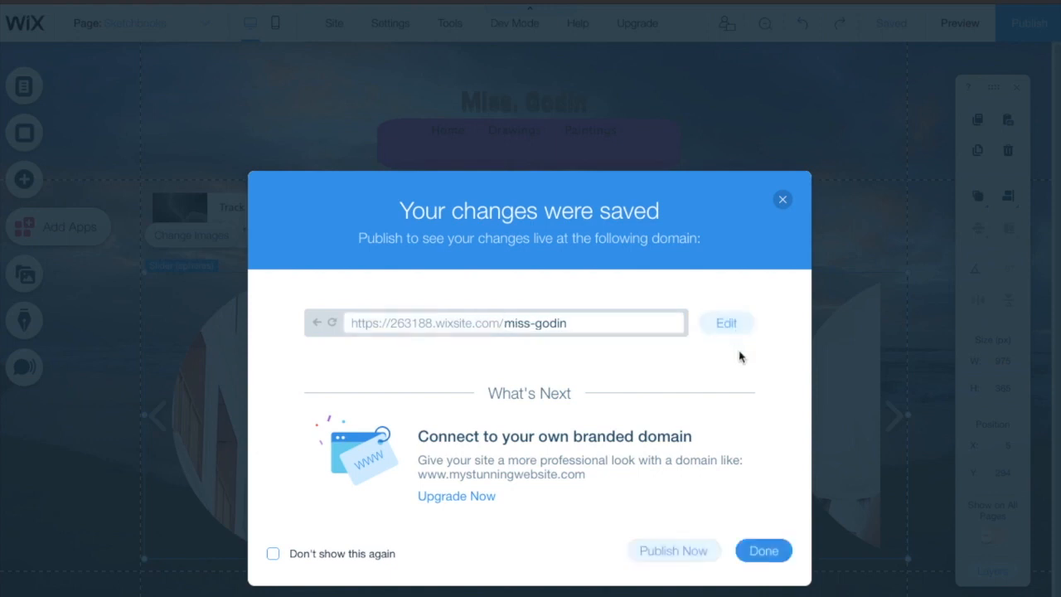
{"action": "left_click", "coordinate": [764, 550]}
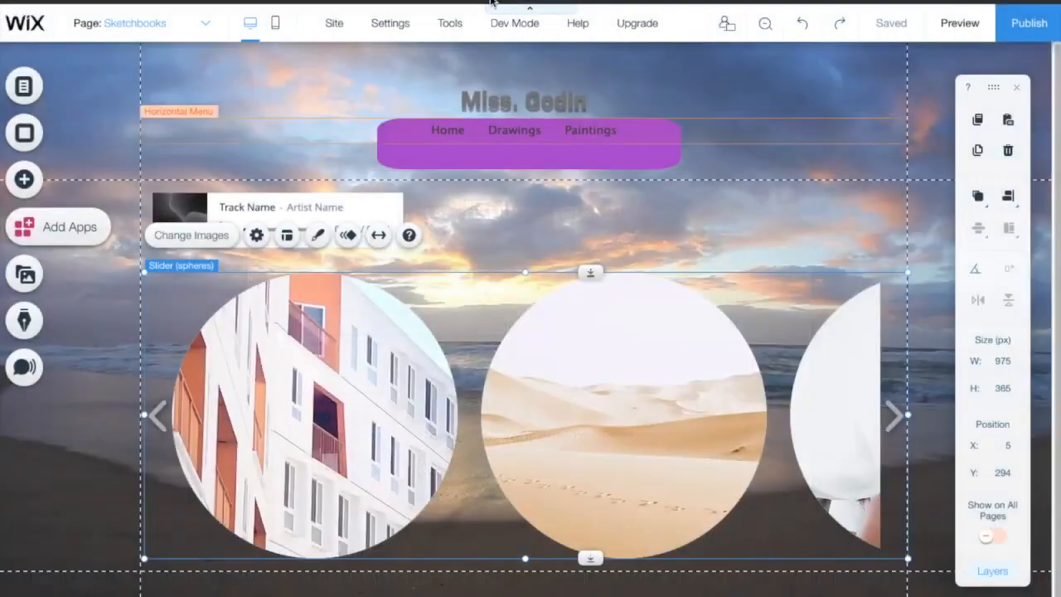
Step: Switch the editor back to the Home page from the page list
{"action": "left_click", "coordinate": [189, 34]}
{"action": "left_click", "coordinate": [174, 54]}
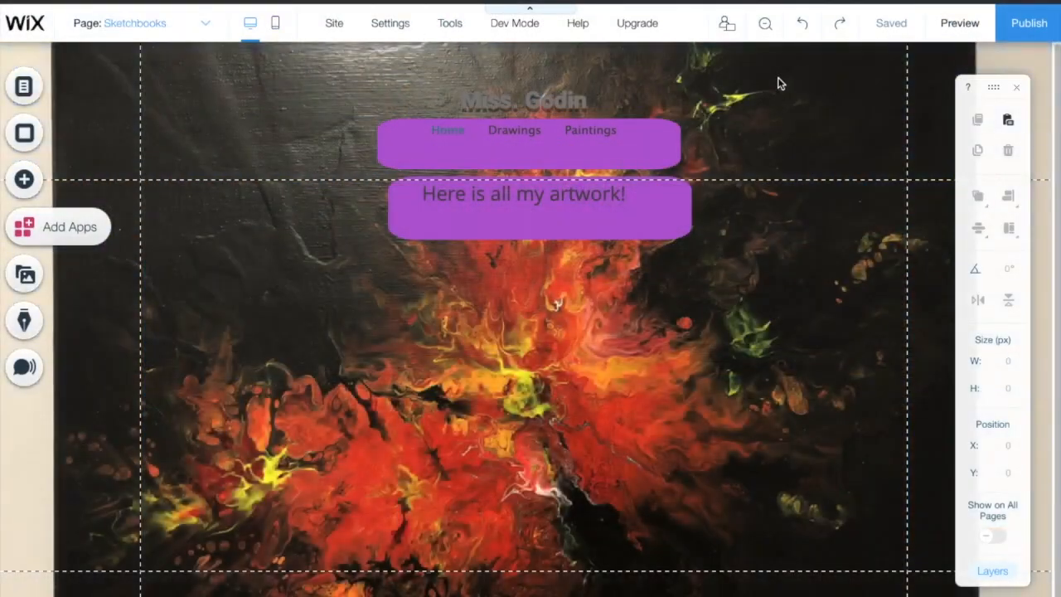